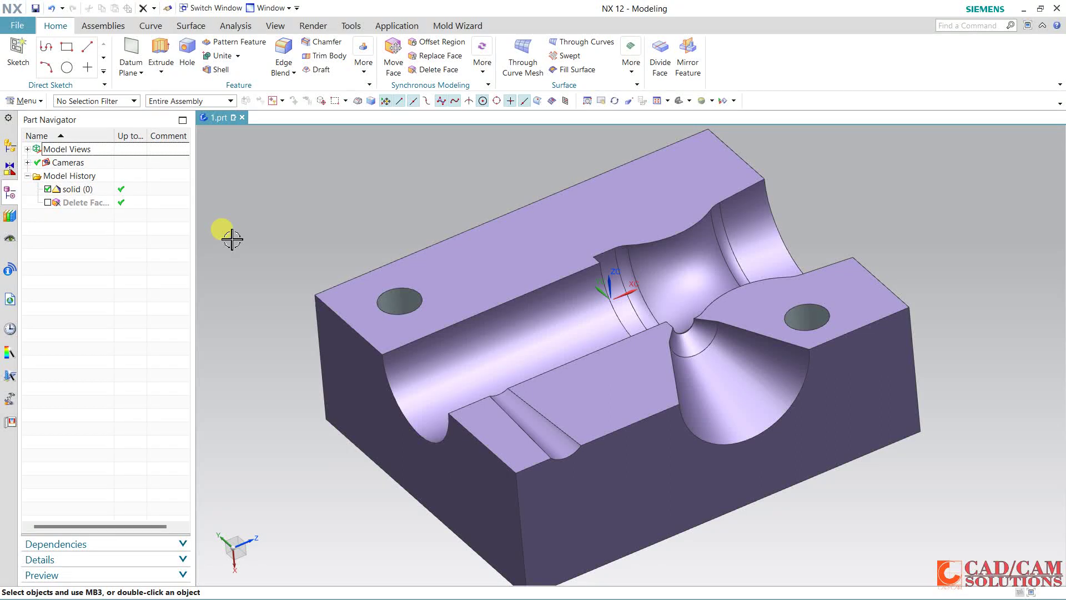
Re-enable the Delete Face feature so the two holes vanish from the block's top face
mouse_move(339, 224)
middle_mouse_down()
mouse_move(362, 246)
mouse_move(325, 207)
mouse_move(345, 228)
mouse_move(344, 279)
mouse_move(334, 245)
mouse_move(309, 233)
mouse_move(286, 240)
mouse_move(326, 239)
mouse_move(324, 226)
mouse_move(341, 238)
mouse_move(350, 183)
mouse_move(361, 206)
mouse_move(357, 172)
mouse_move(476, 186)
mouse_move(483, 261)
mouse_move(508, 257)
mouse_move(486, 279)
mouse_move(478, 242)
mouse_move(431, 211)
mouse_move(438, 248)
mouse_move(455, 221)
mouse_move(416, 180)
mouse_move(445, 200)
mouse_move(410, 226)
mouse_move(324, 232)
mouse_move(340, 249)
mouse_move(309, 250)
mouse_move(369, 212)
middle_mouse_up()
left_click(48, 203)
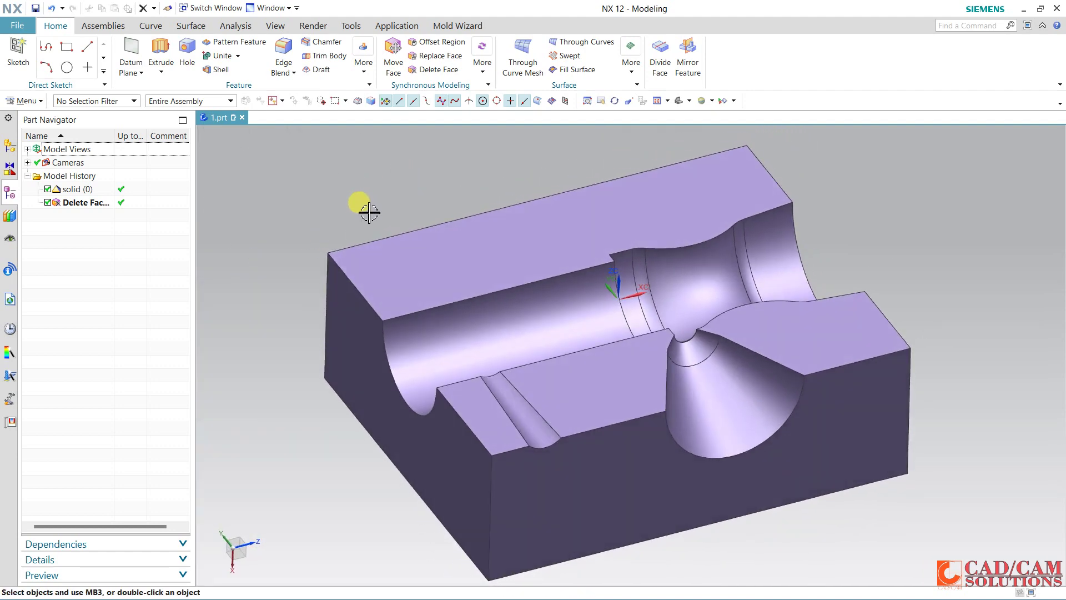
left_click(503, 391)
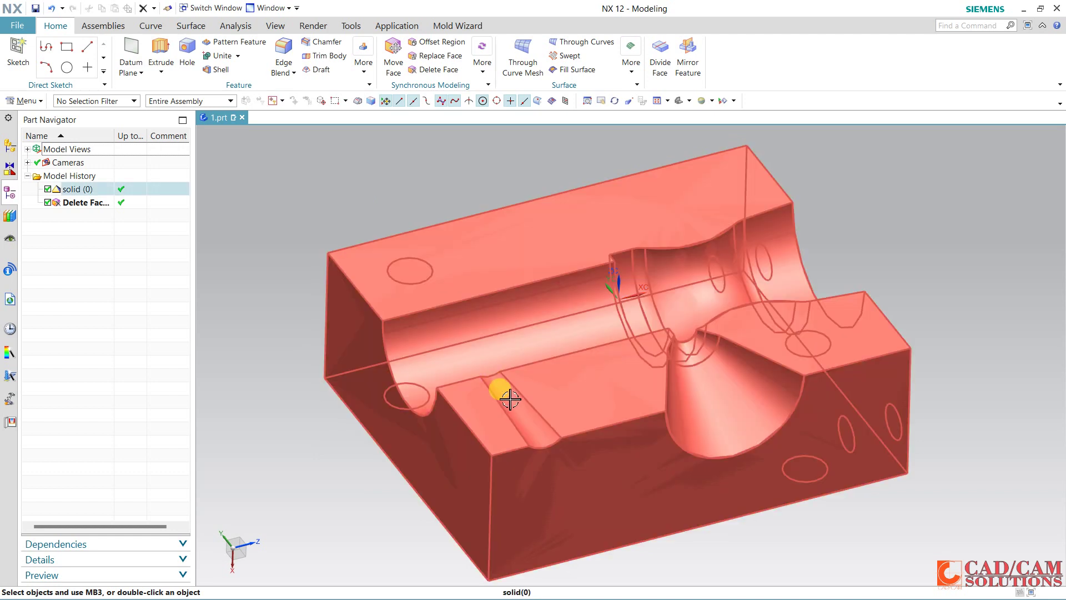
key("Escape")
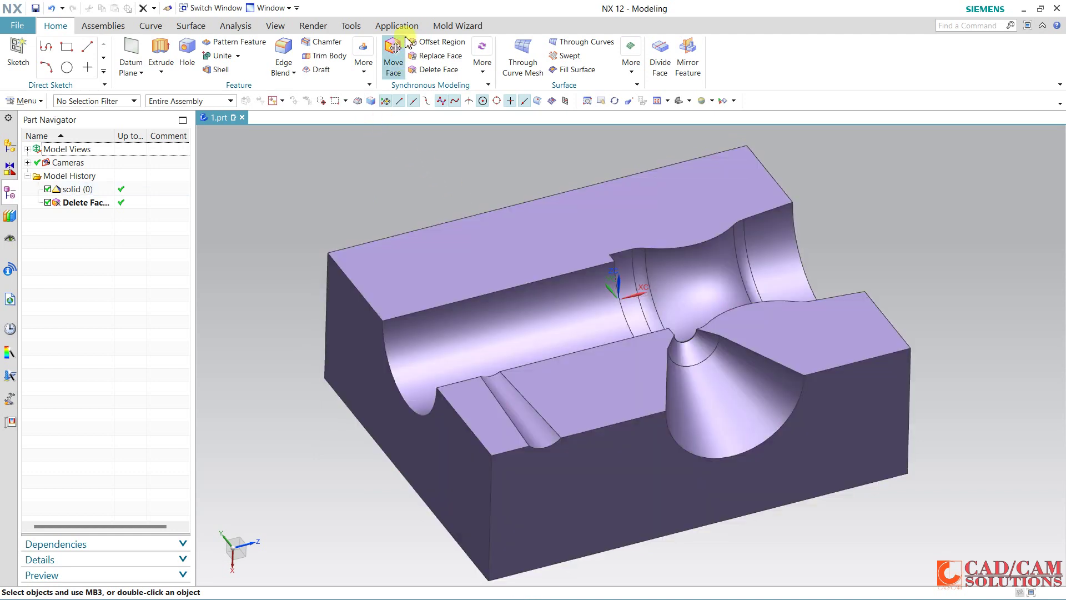
left_click(396, 26)
Enter Manufacturing, show the Geometry View, and review MCS_MILL's 5.0000 safe clearance distance
left_click(296, 56)
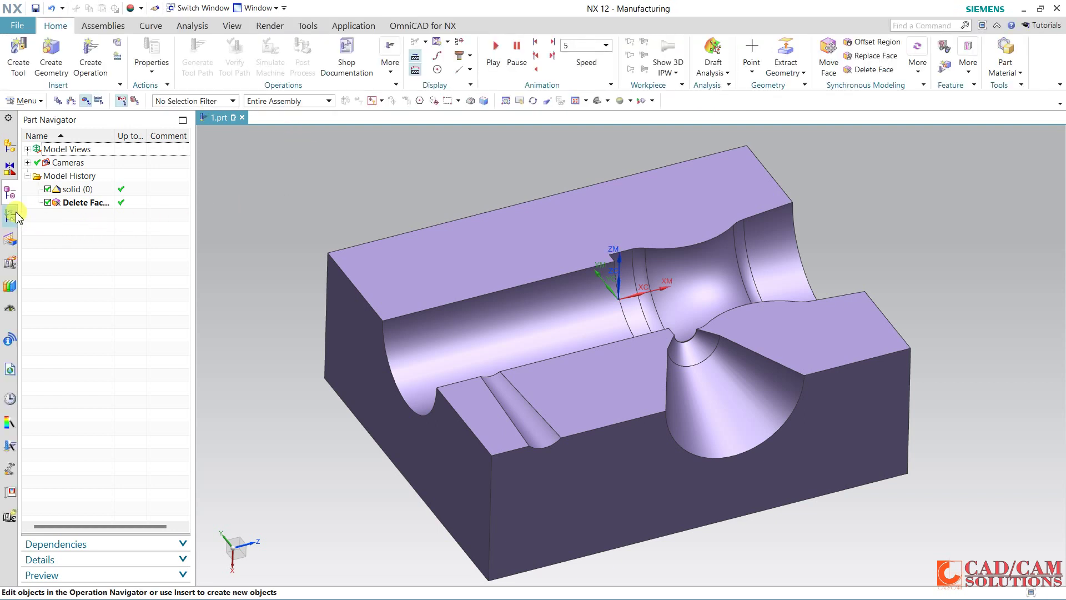
left_click(16, 214)
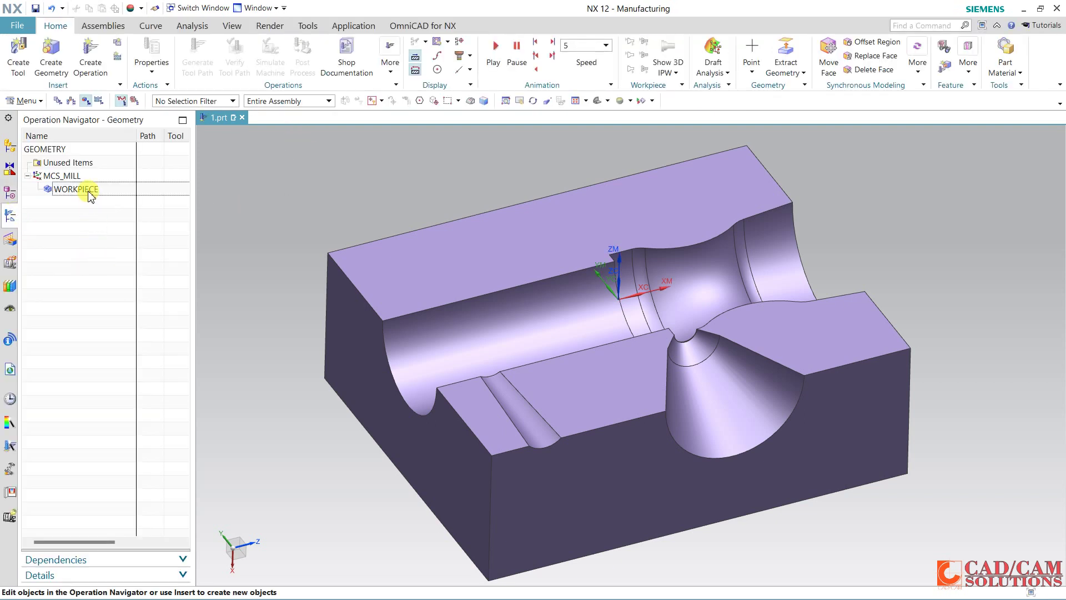
double_click(65, 178)
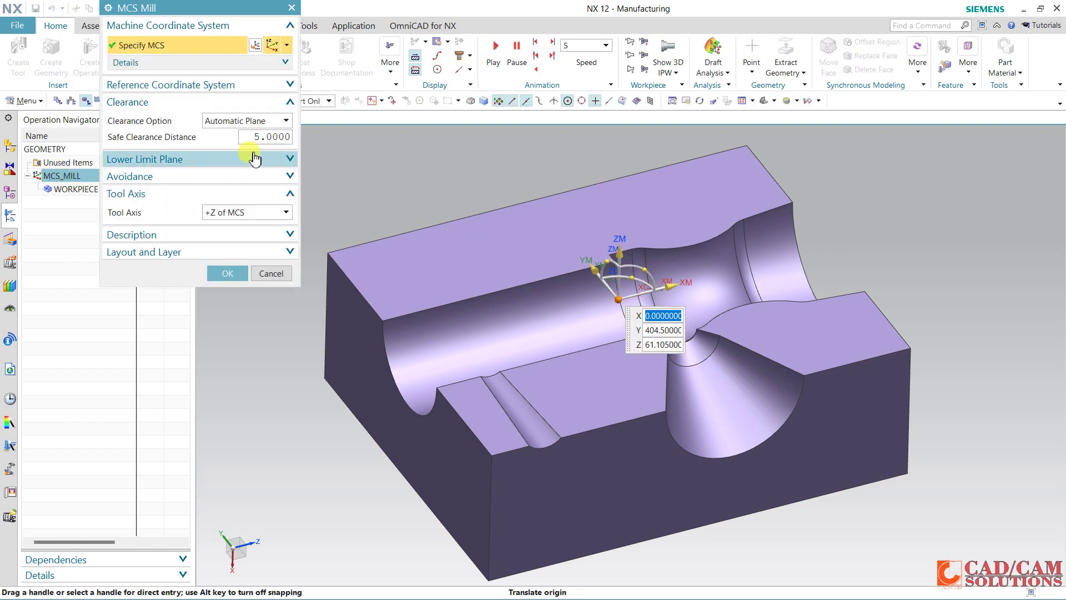
left_click(247, 136)
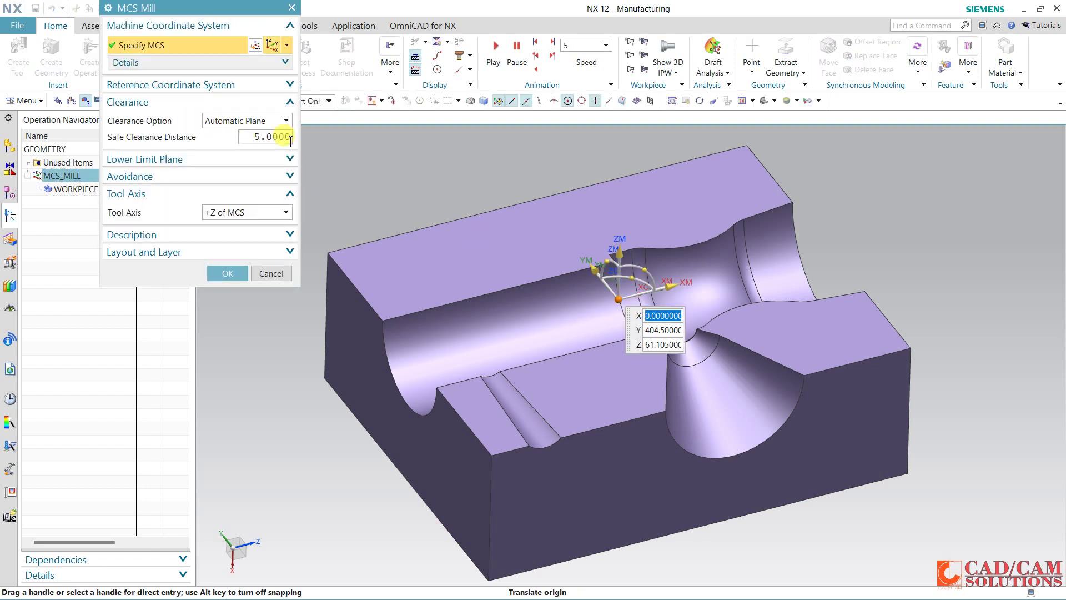
left_click(275, 272)
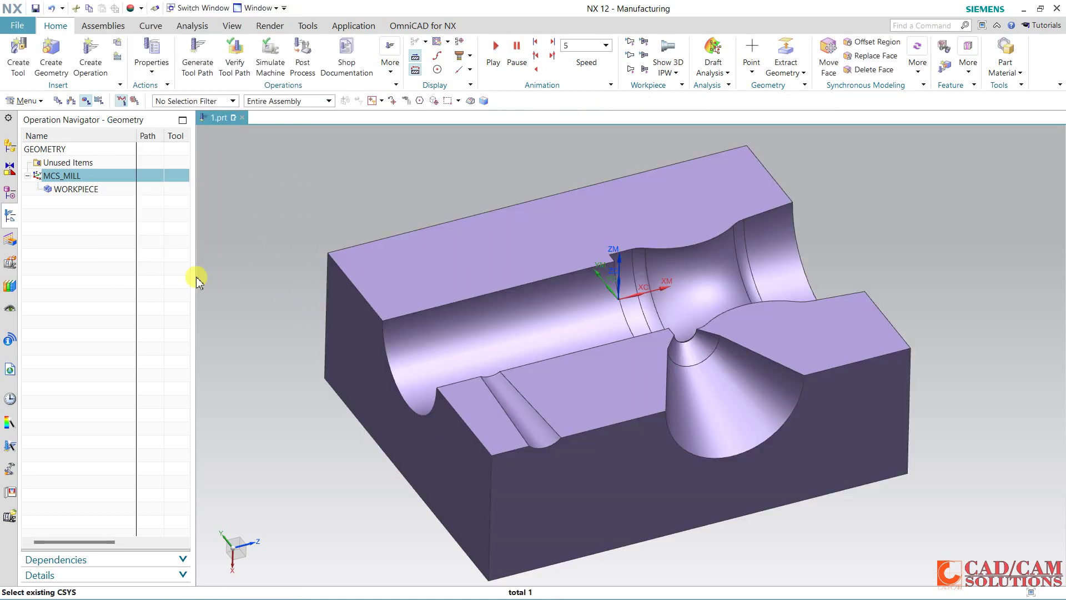
double_click(103, 182)
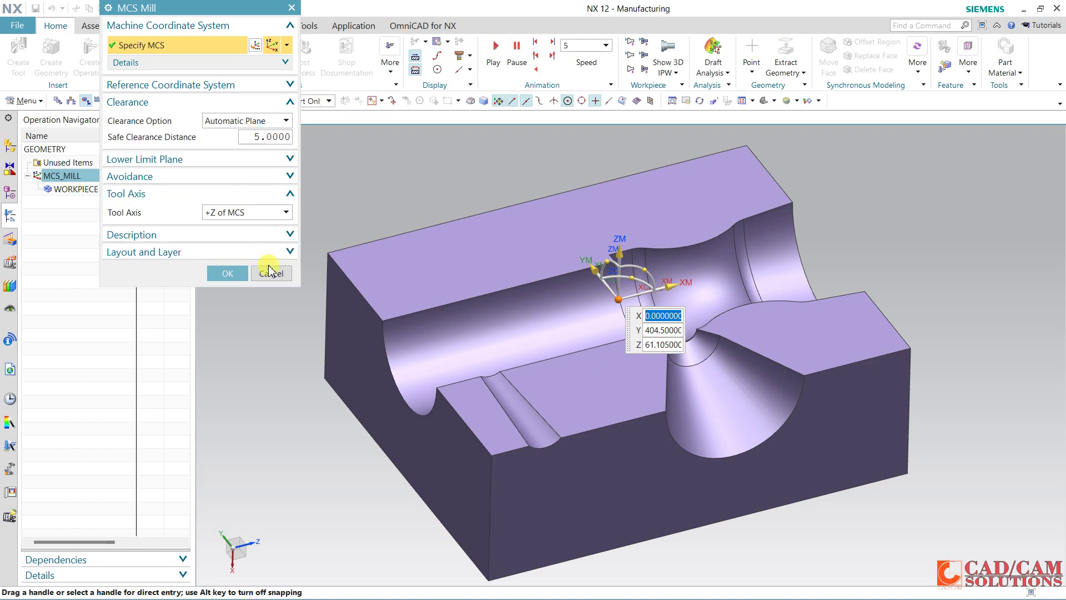
left_click(270, 272)
Set WORKPIECE's part to the mold block solid and its blank to a zero-offset Bounding Block
double_click(76, 189)
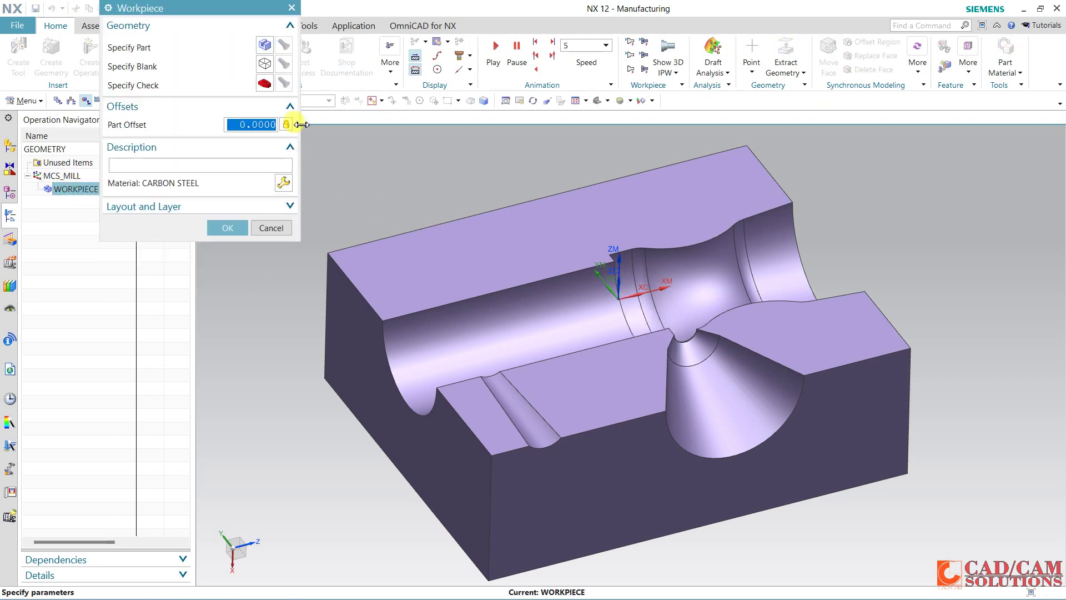
left_click(266, 44)
left_click(519, 264)
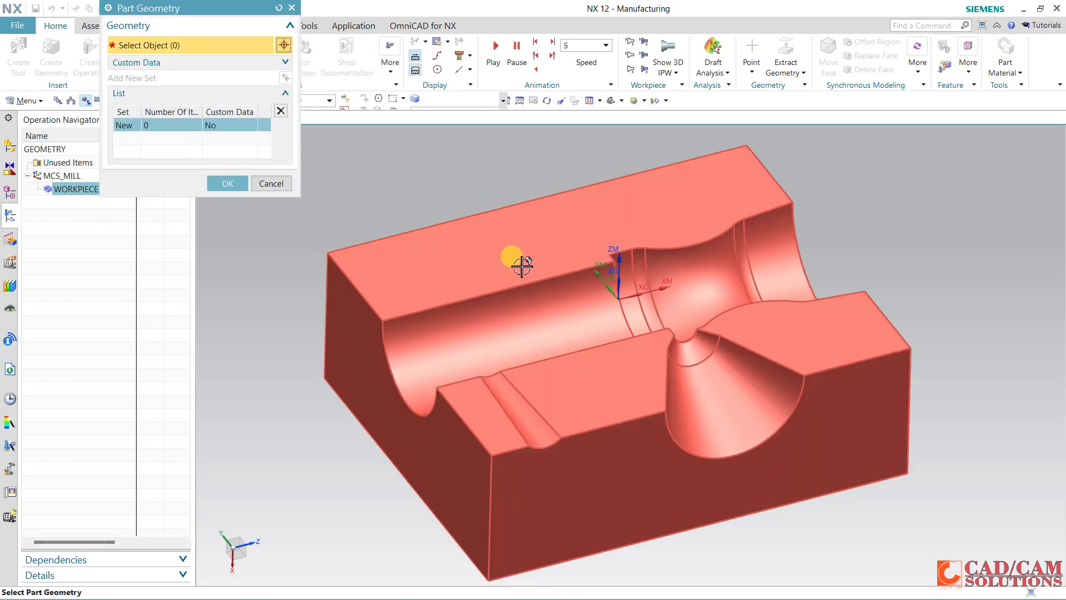
left_click(227, 200)
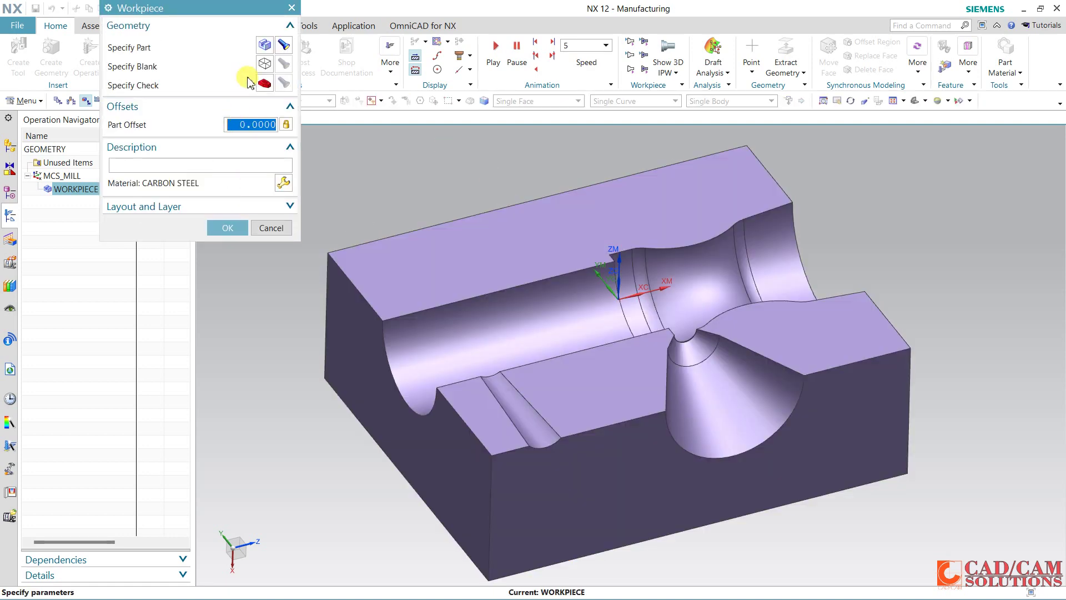
middle_click(250, 78)
left_click(195, 30)
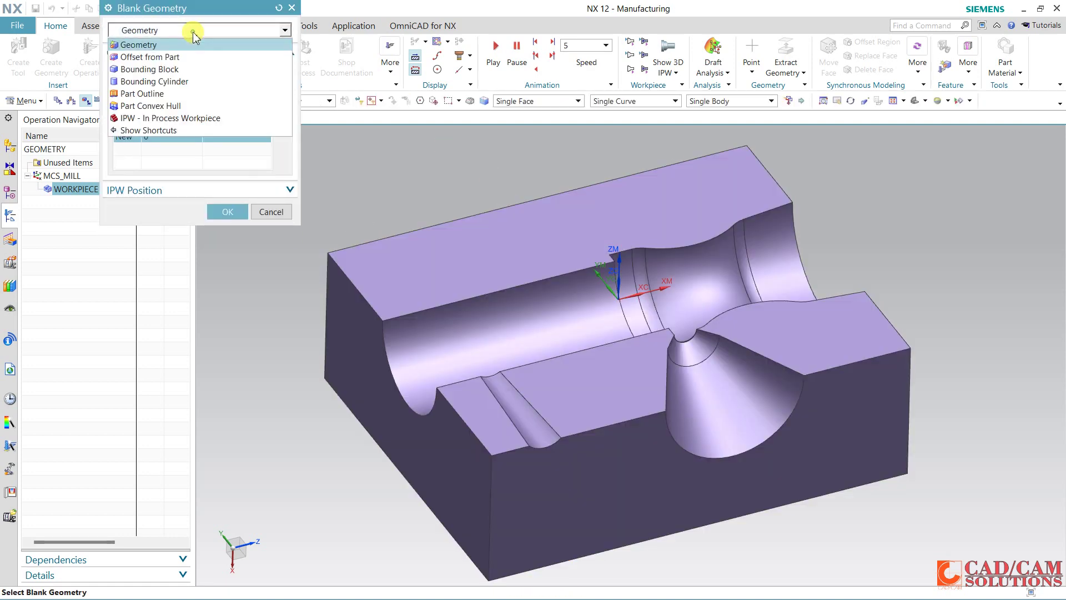
left_click(161, 69)
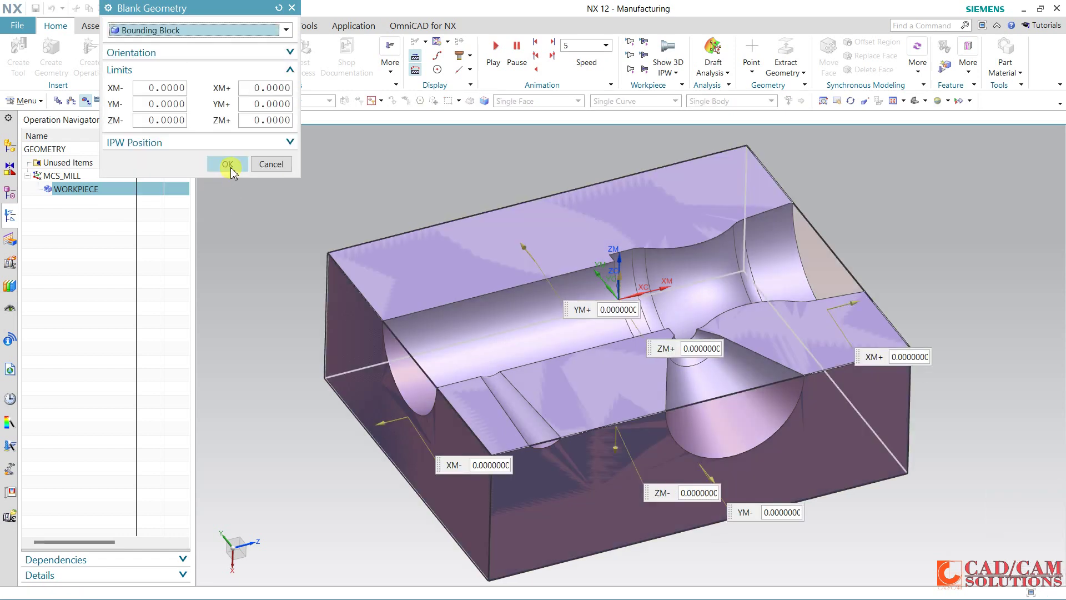
left_click(224, 162)
left_click(230, 226)
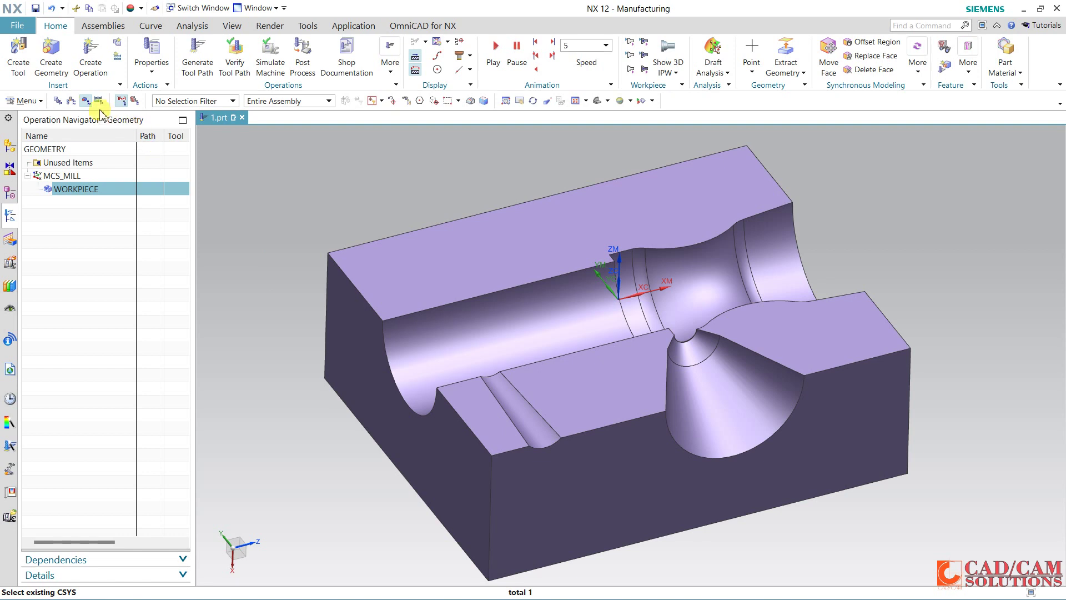
Create mill_planar end mill EM with diameter 16, flute length 10 and lower radius 0.8
left_click(18, 55)
type("EM16")
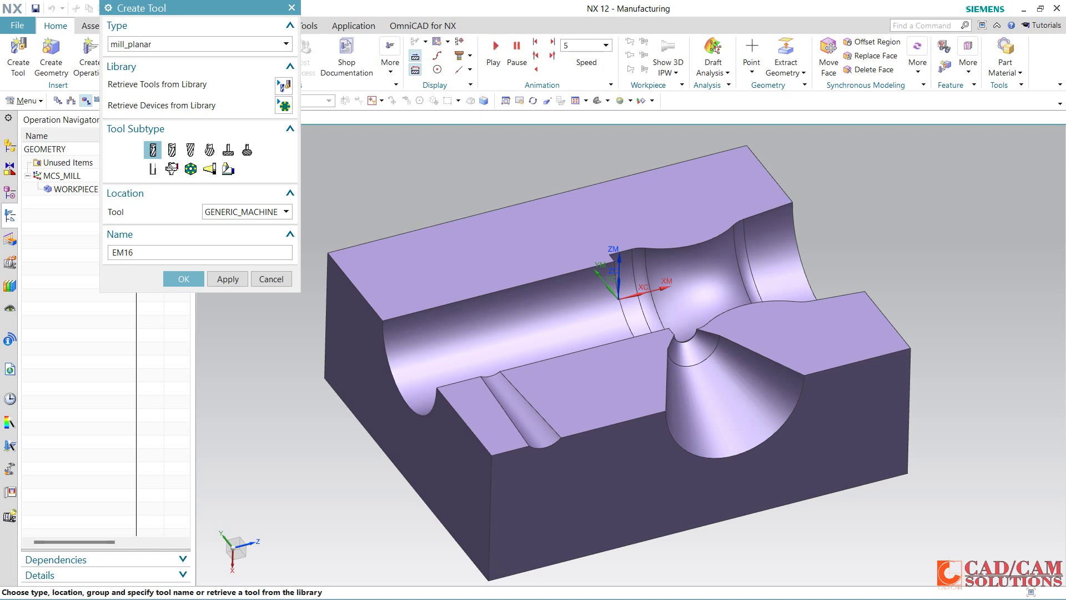
key("Return")
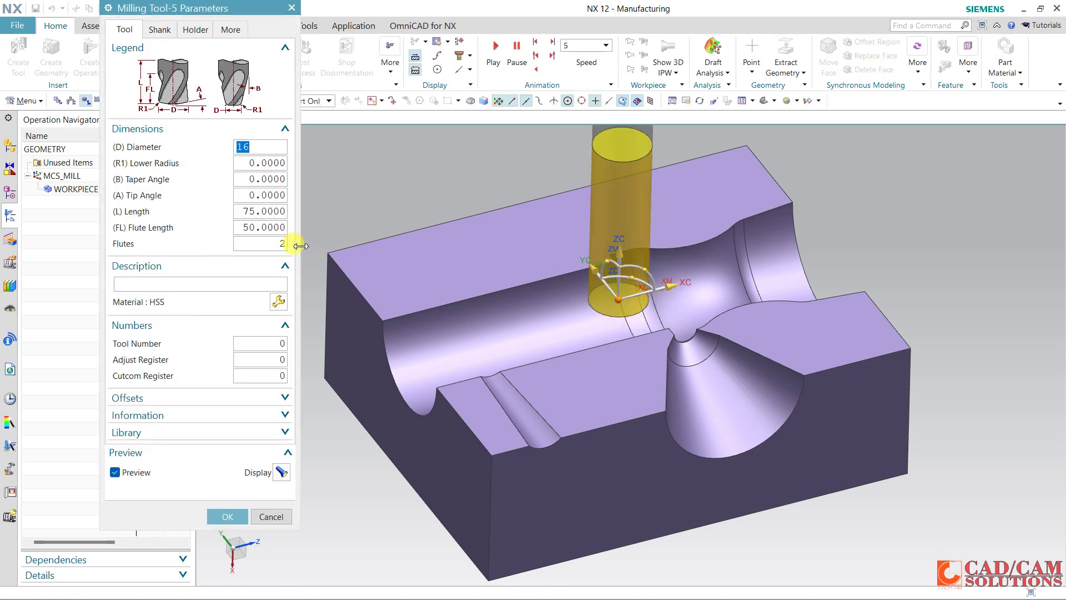
left_click(272, 232)
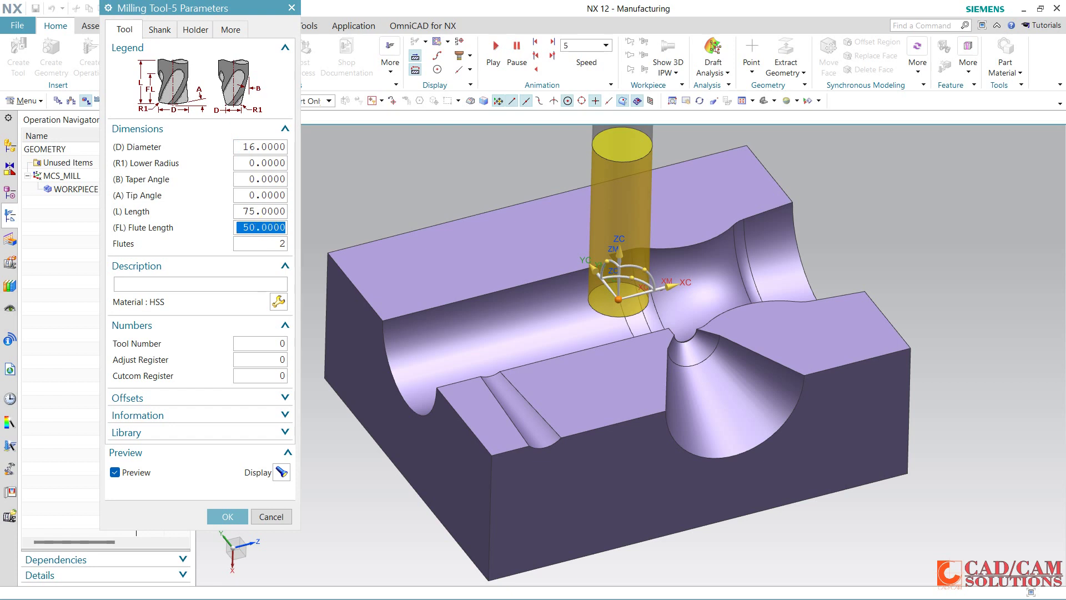
type("10")
left_click(272, 231)
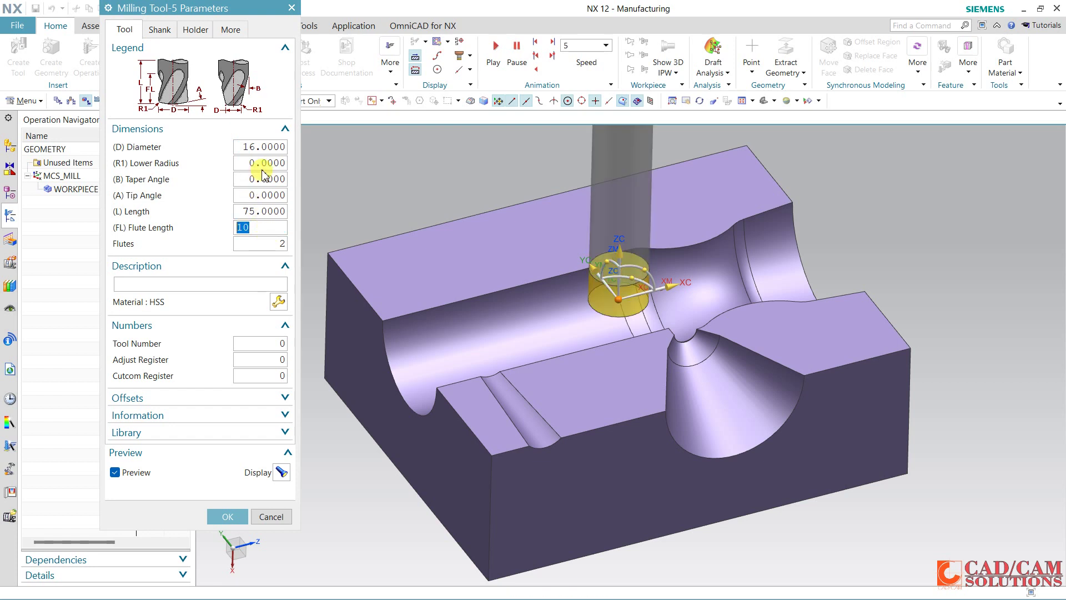
type("8")
key("Return")
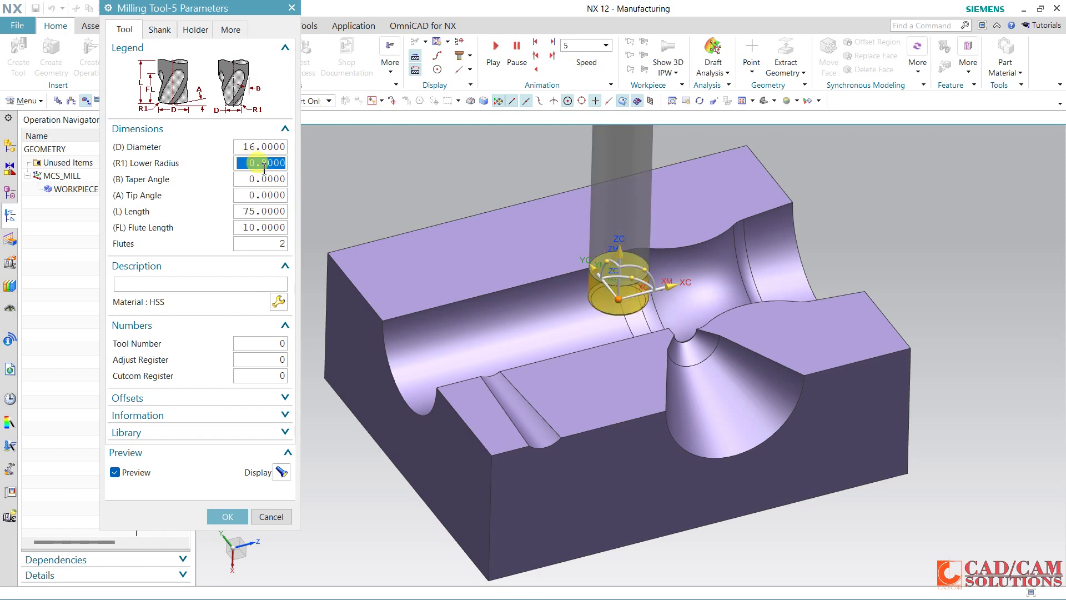
scroll(620, 267, "down", 2)
scroll(620, 267, "down", 1)
scroll(620, 266, "up", 1)
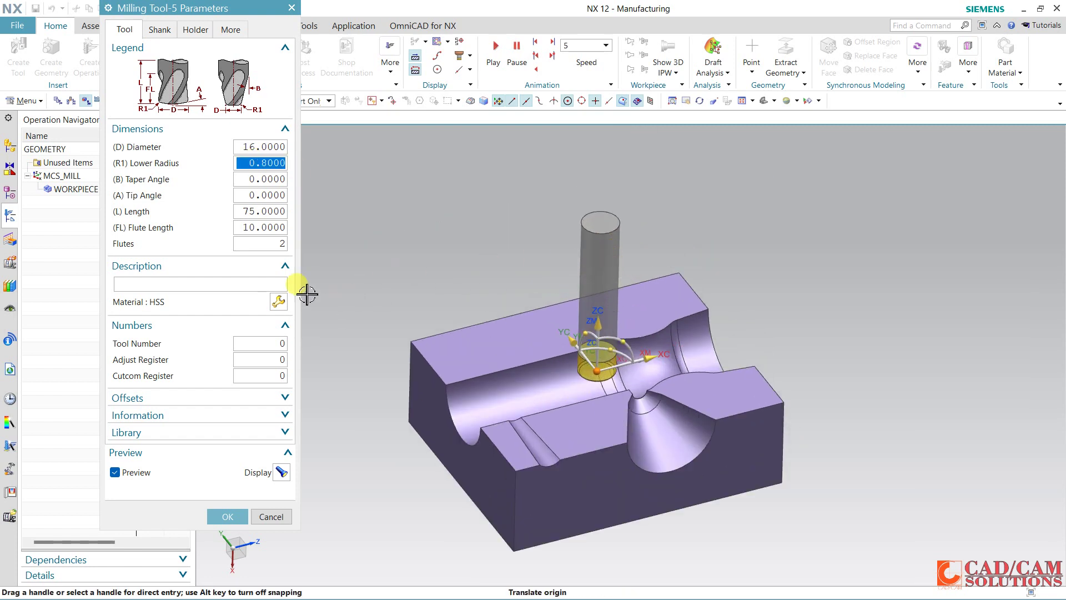
Retrieve the HLD001_00002 Large collet holder from the holder library for the end mill
left_click(195, 30)
left_click(243, 432)
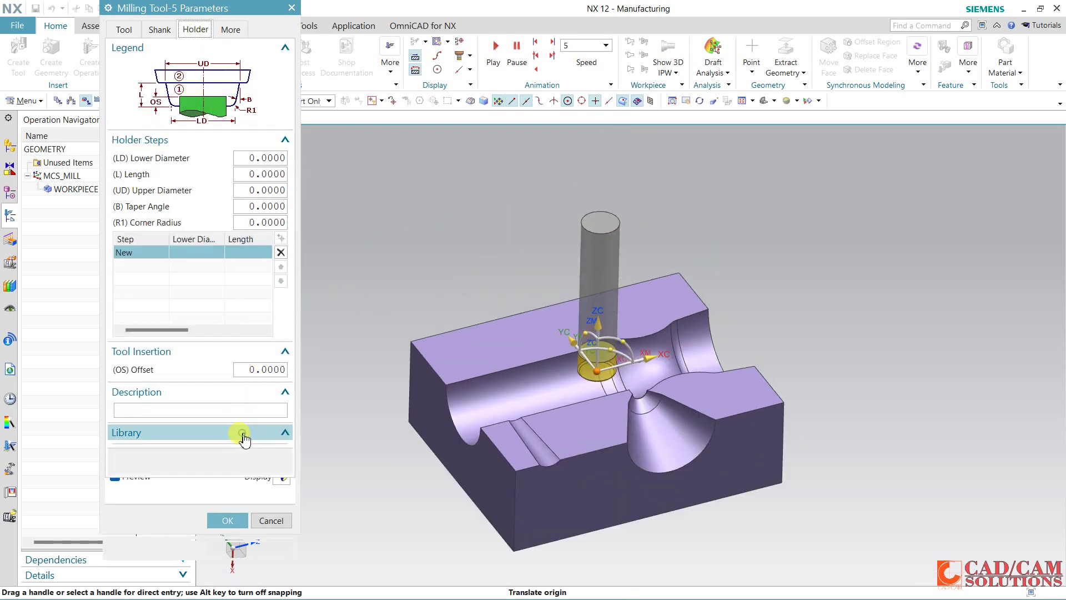
left_click(279, 477)
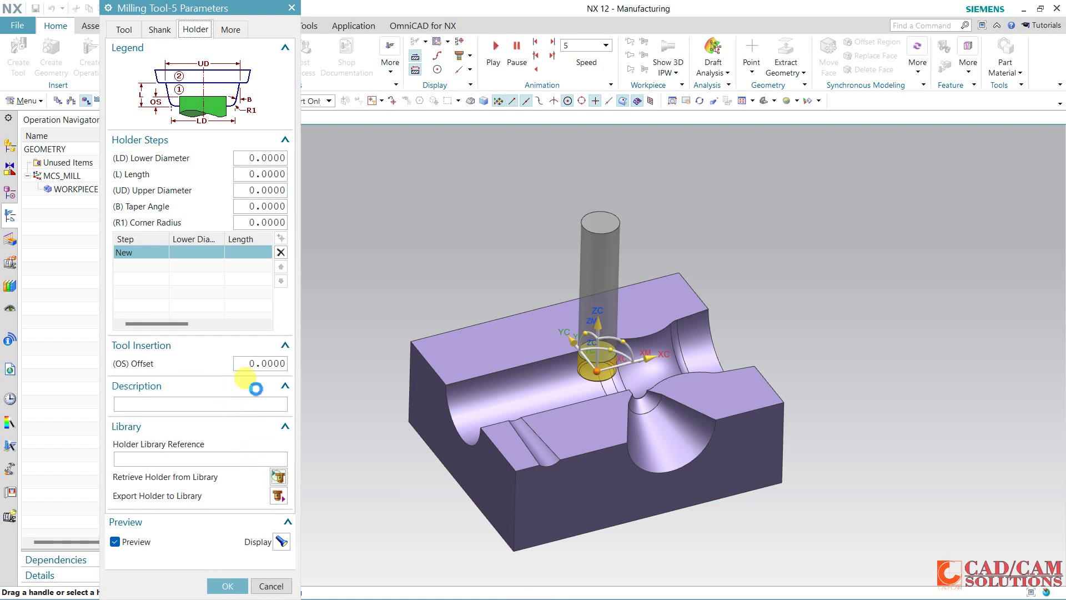
double_click(138, 59)
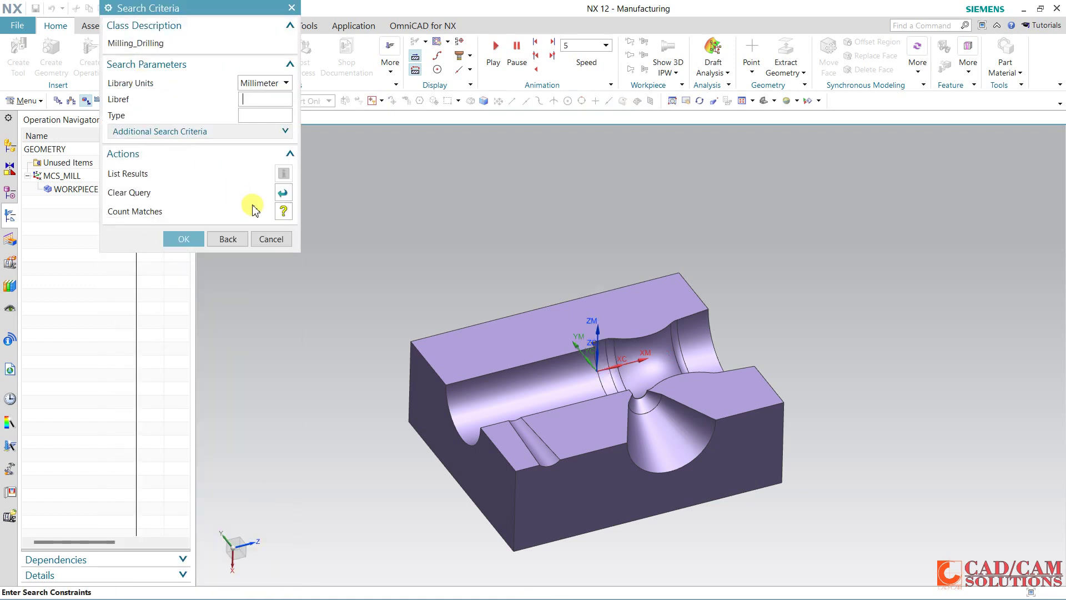
left_click(199, 238)
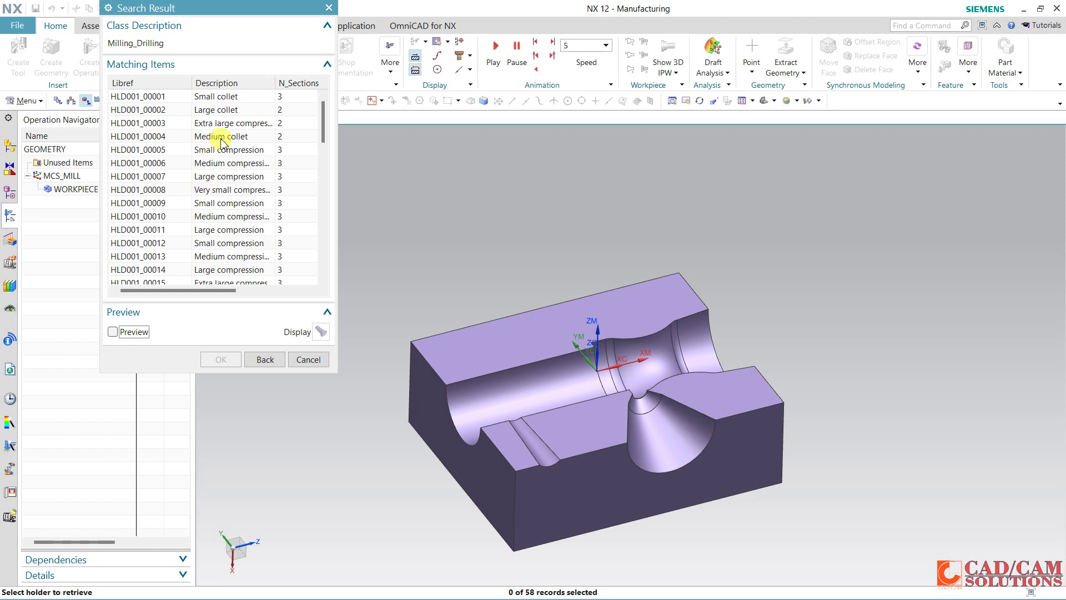
left_click(218, 112)
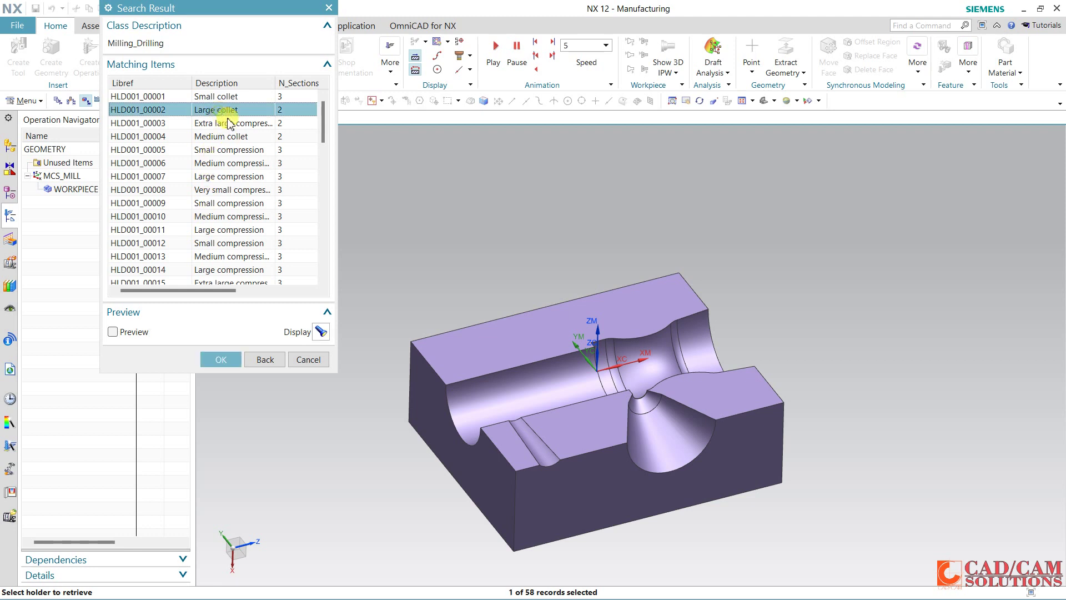
left_click(131, 331)
left_click(322, 331)
mouse_move(563, 328)
middle_mouse_down()
mouse_move(556, 277)
mouse_move(555, 286)
middle_mouse_up()
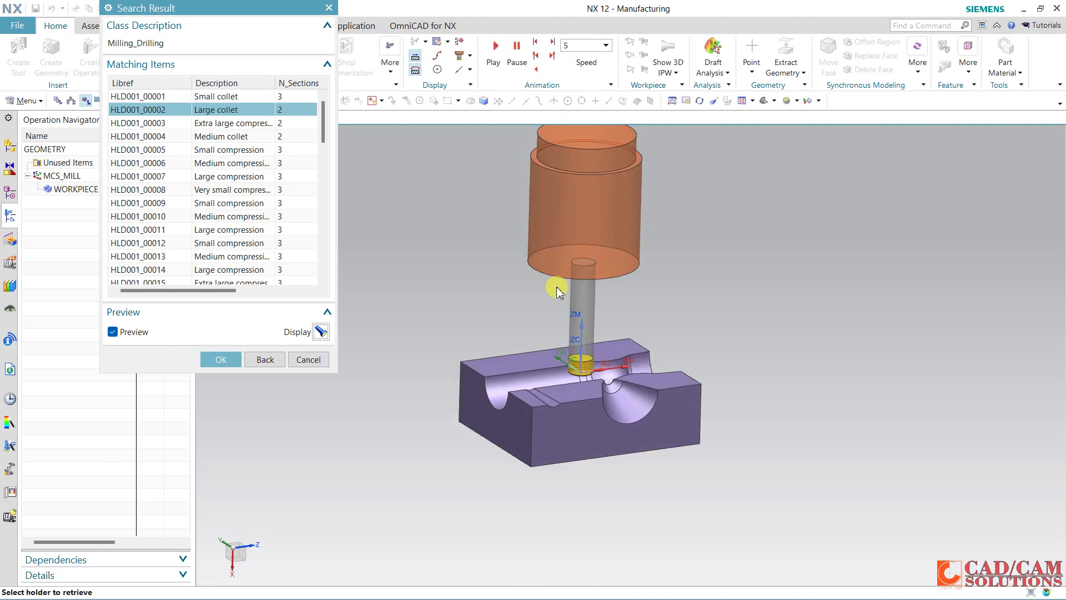
left_click(220, 360)
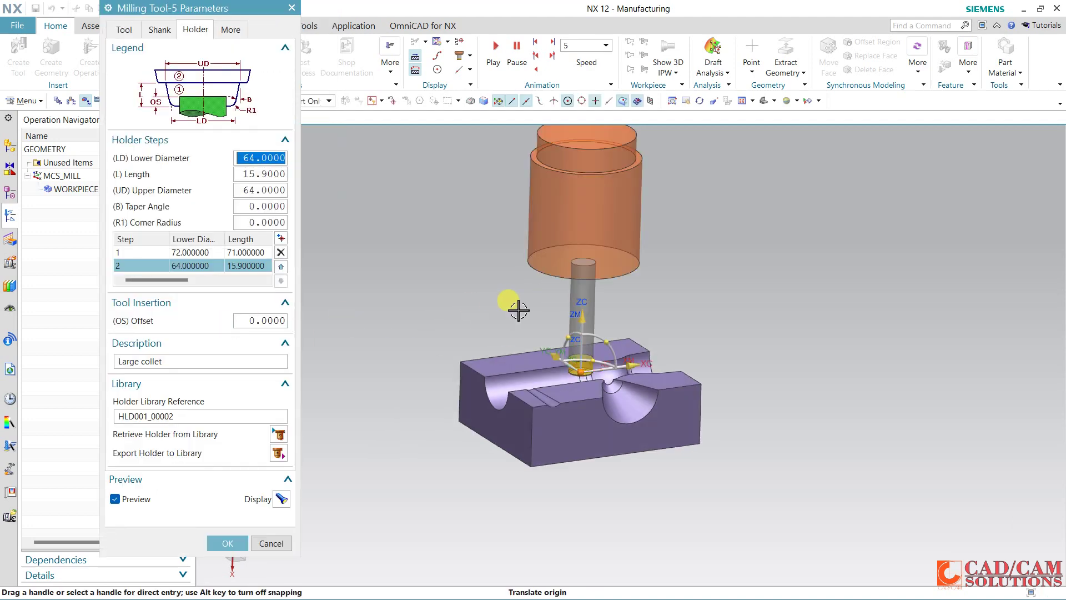
Set the holder insertion offset to 10 and finish the tool
left_click(282, 322)
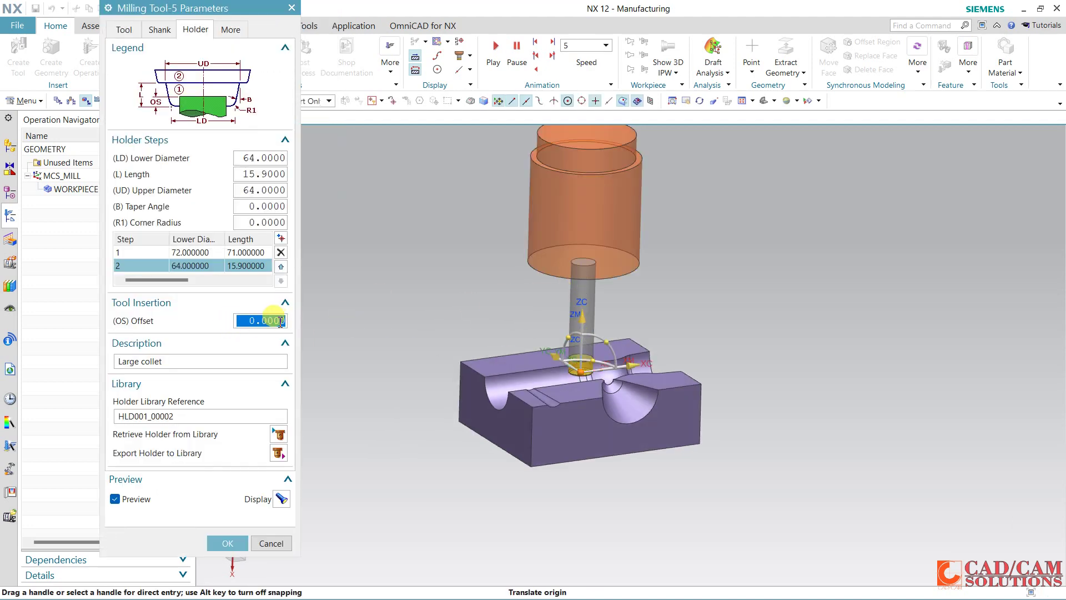
type("10")
key("Return")
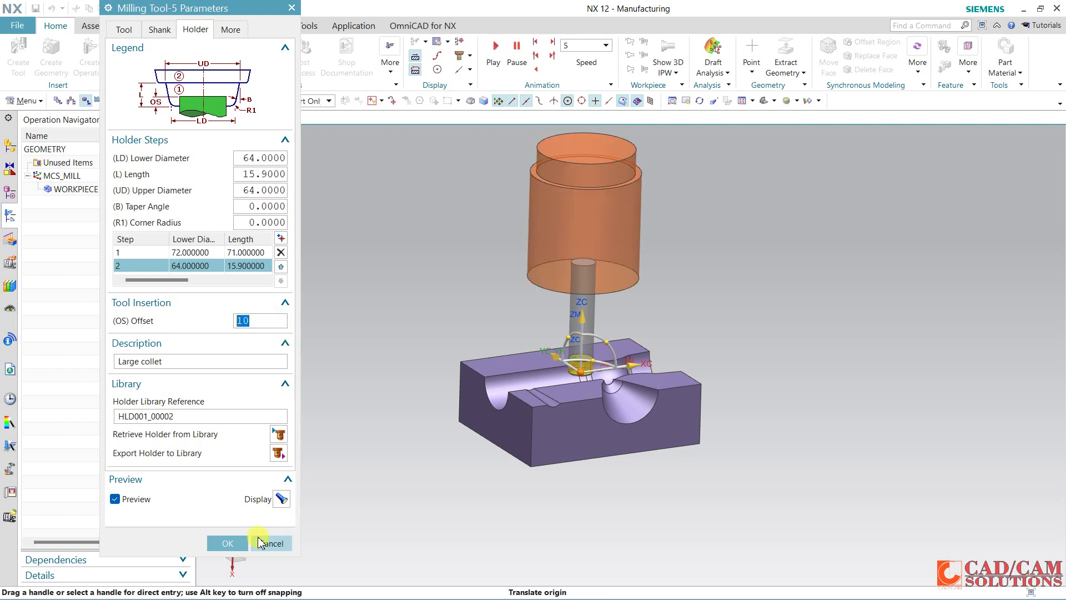
left_click(236, 543)
Start a mill_contour Cavity Mill operation named EM16_ROUGH
middle_click_drag(285, 330, 415, 347)
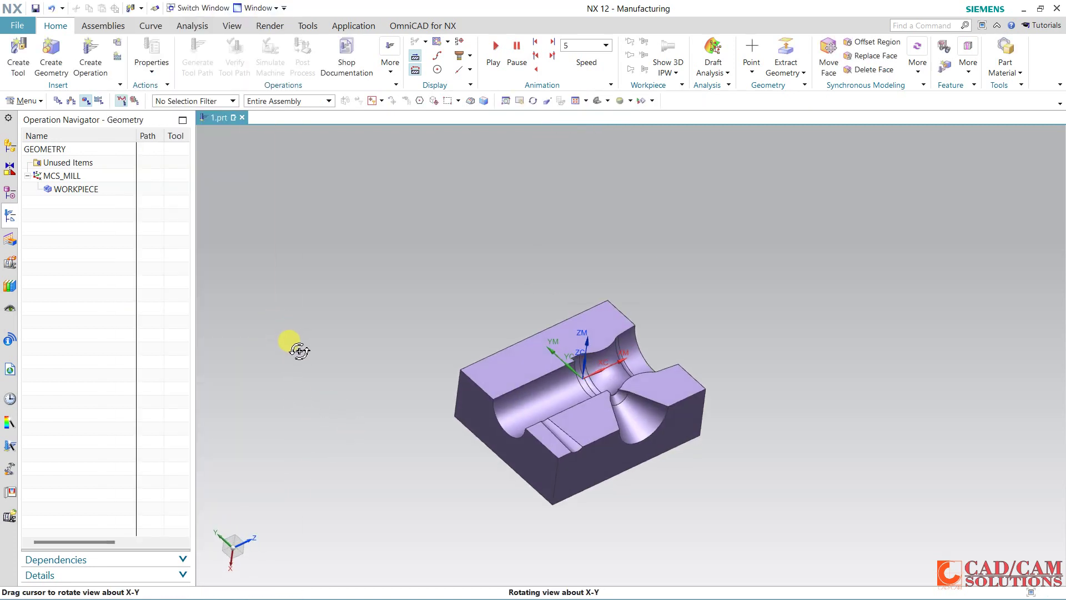
scroll(416, 347, "down", 3)
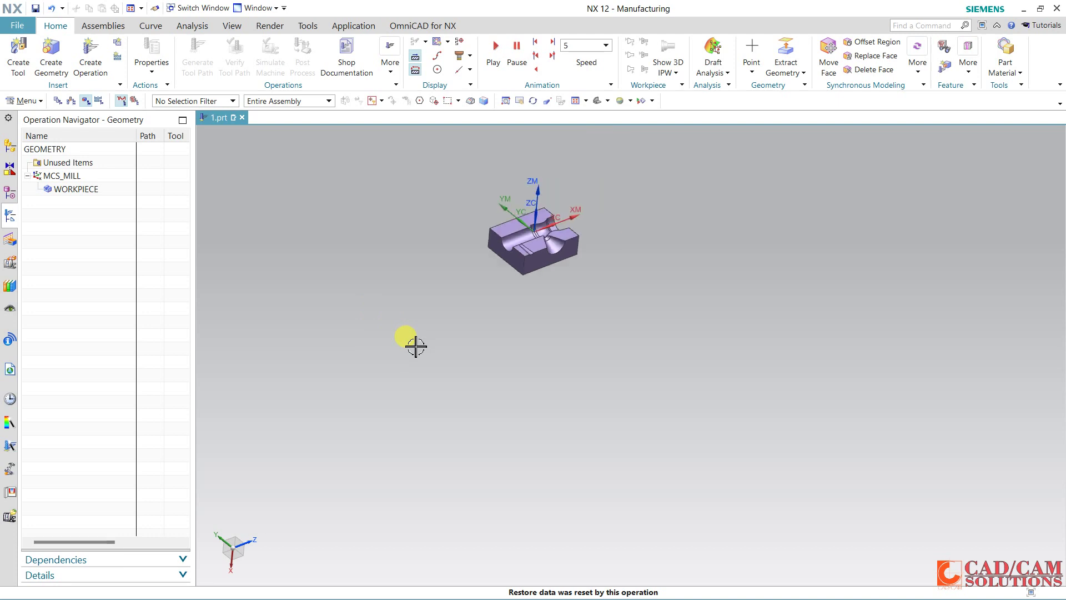
scroll(478, 261, "up", 6)
scroll(485, 289, "up", 2)
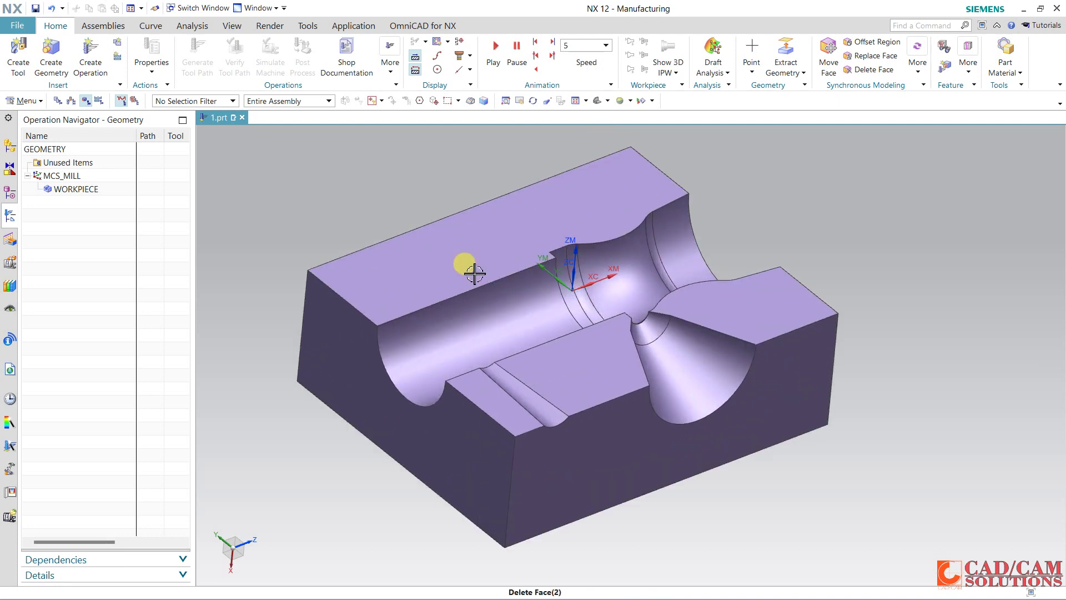
left_click(90, 61)
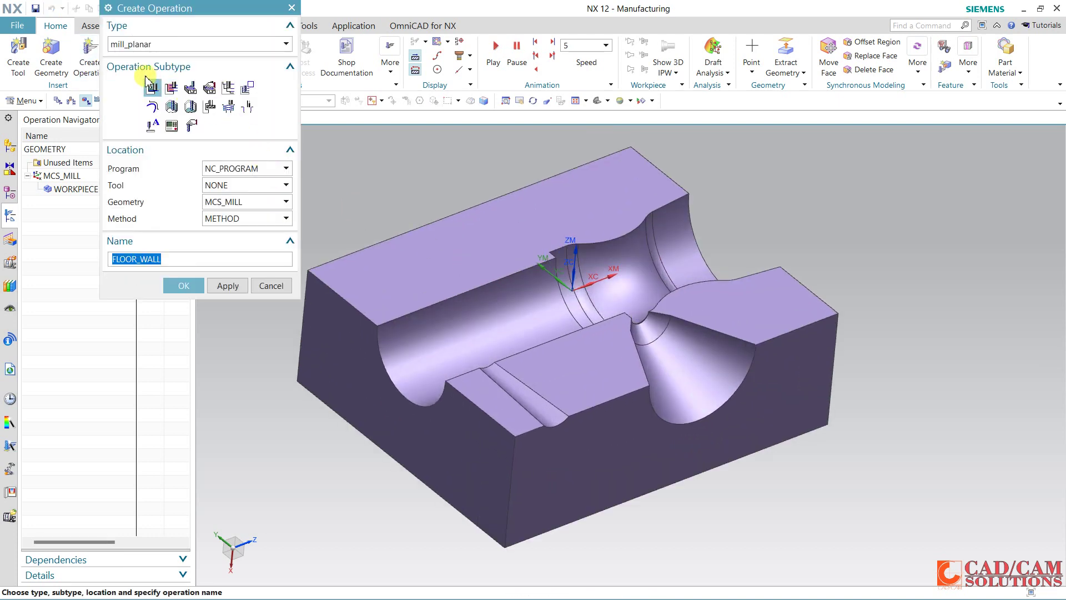
left_click(147, 44)
key("Escape")
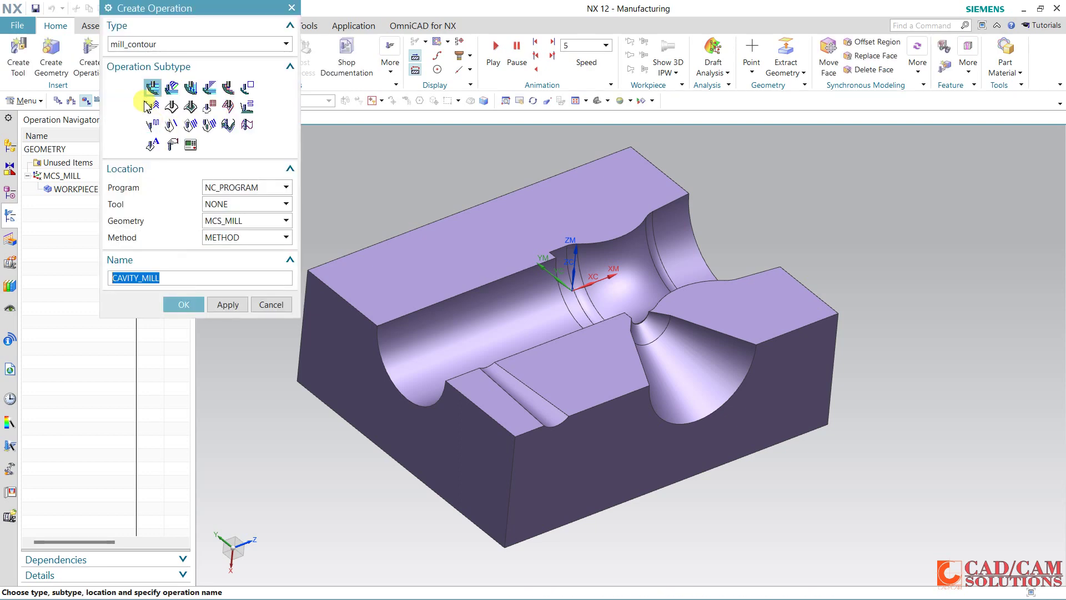
left_click(152, 87)
left_click_drag(165, 275, 103, 283)
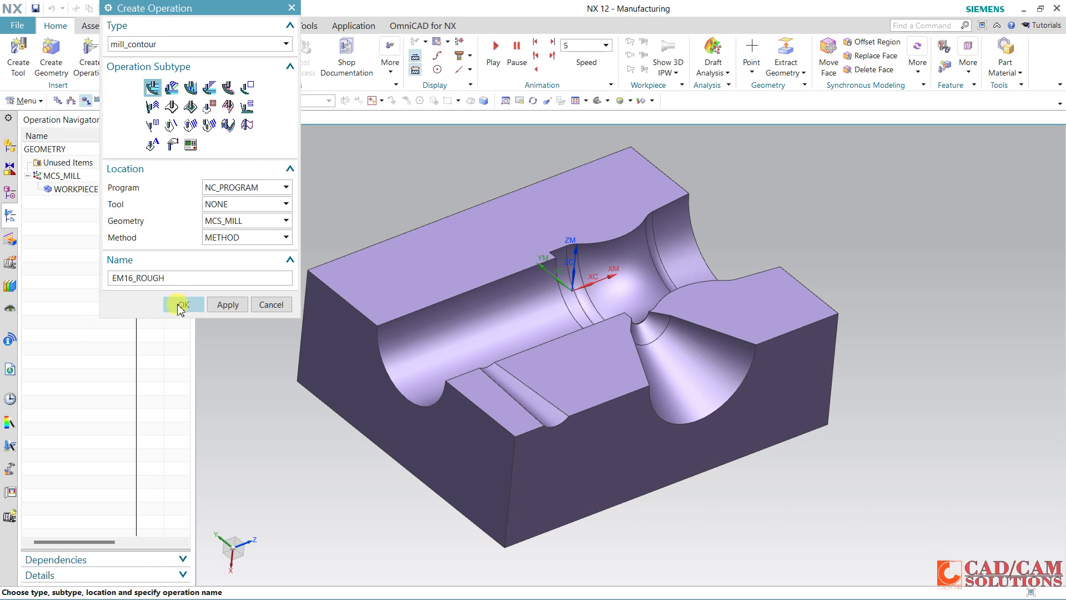
Assign EM16_ROUGH to PROGRAM with tool EM16, WORKPIECE geometry and MILL_ROUGH method
left_click(216, 187)
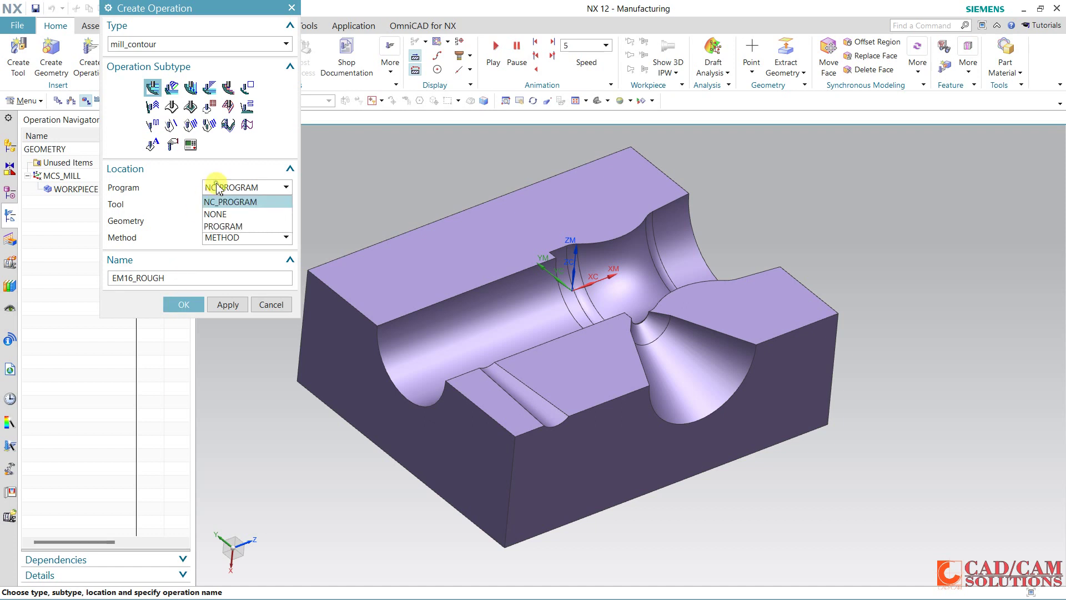
left_click(228, 225)
left_click(237, 205)
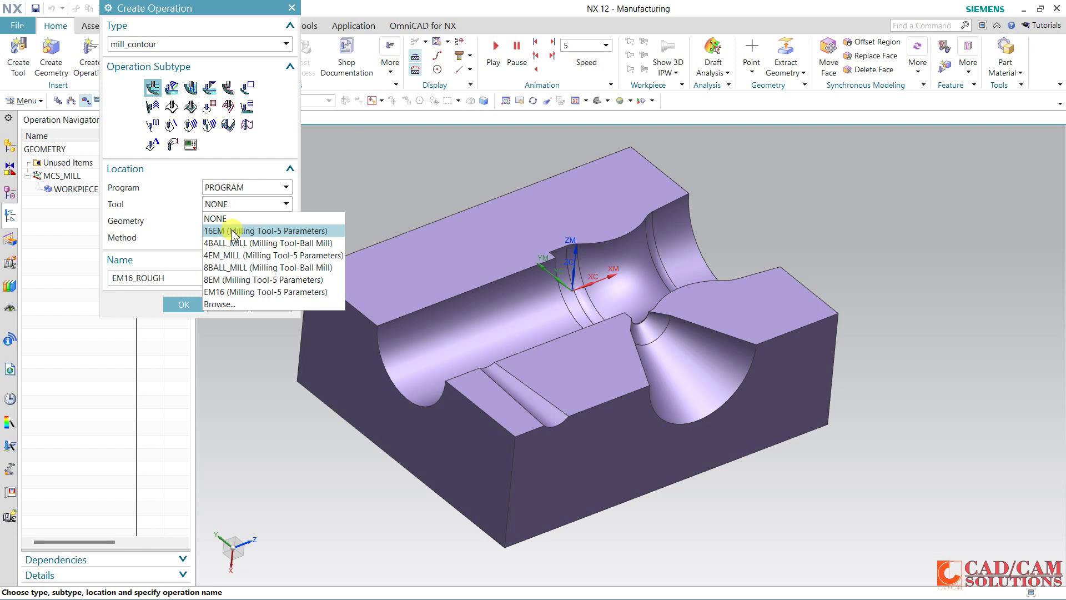
left_click(225, 291)
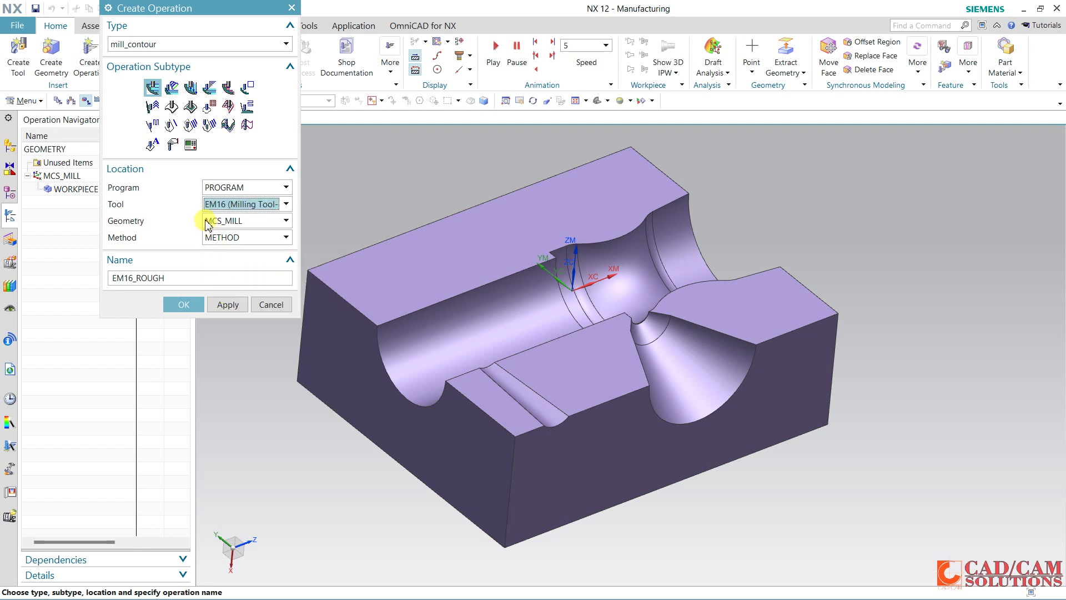
left_click(210, 222)
left_click(222, 246)
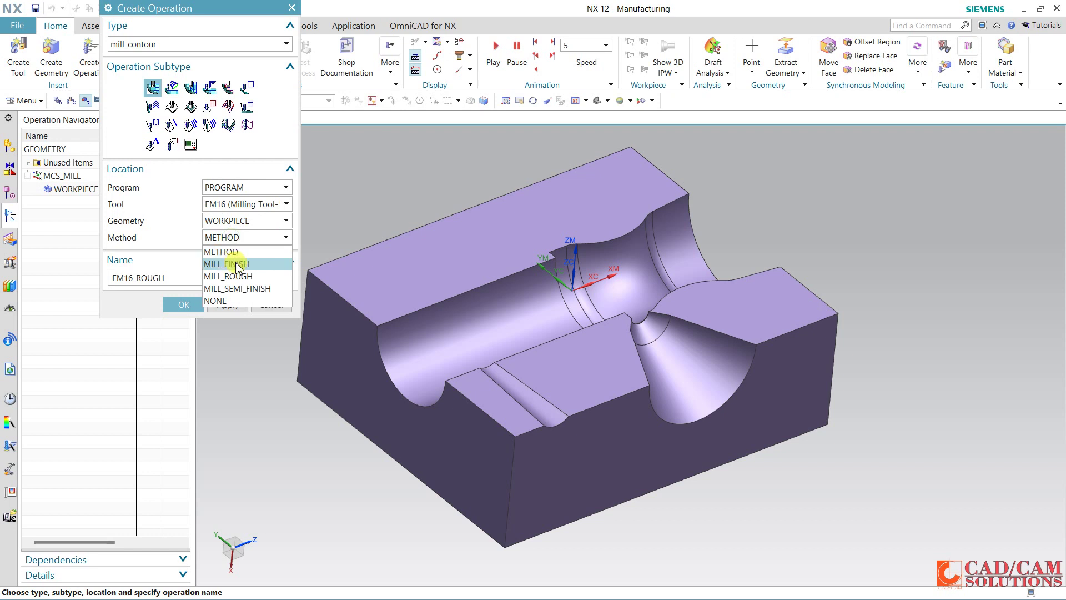
left_click(236, 276)
left_click(179, 304)
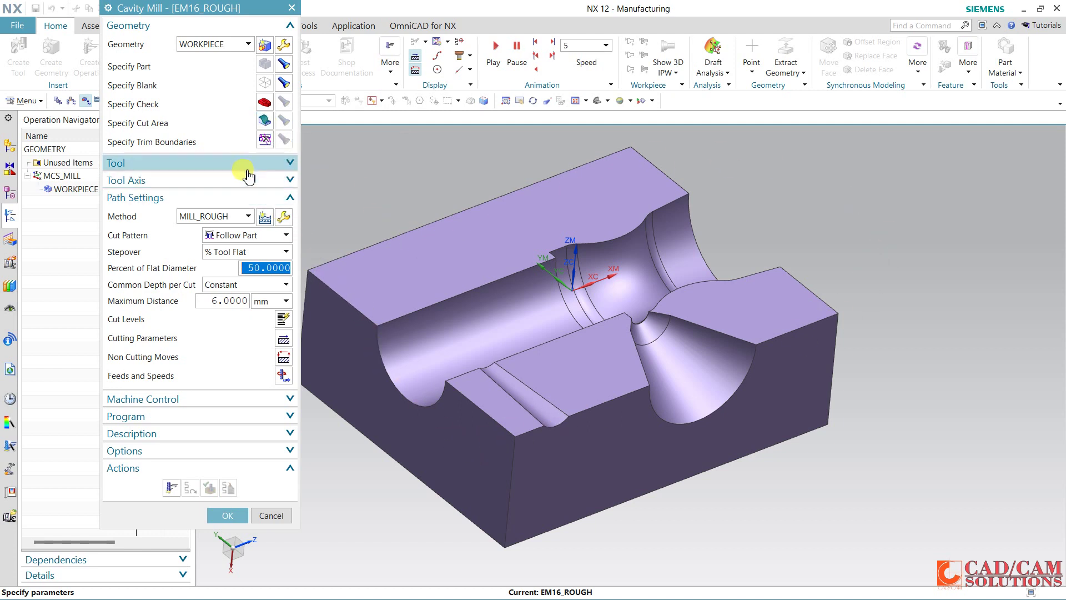
Make the stepover Constant at 10 mm maximum distance, with 0.2 mm depth per cut
left_click(245, 164)
left_click(247, 166)
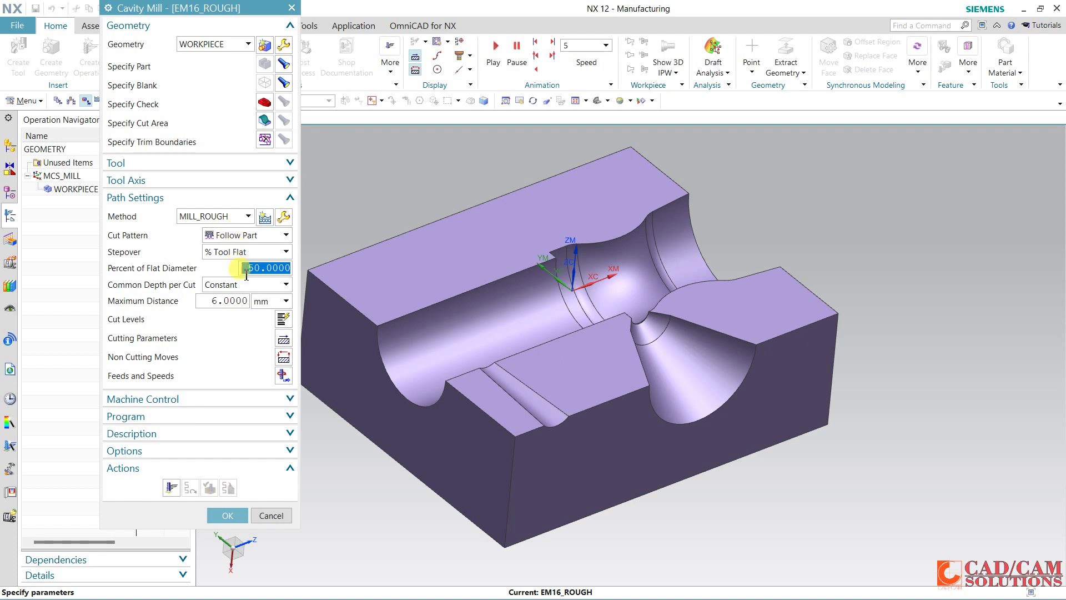
left_click(250, 253)
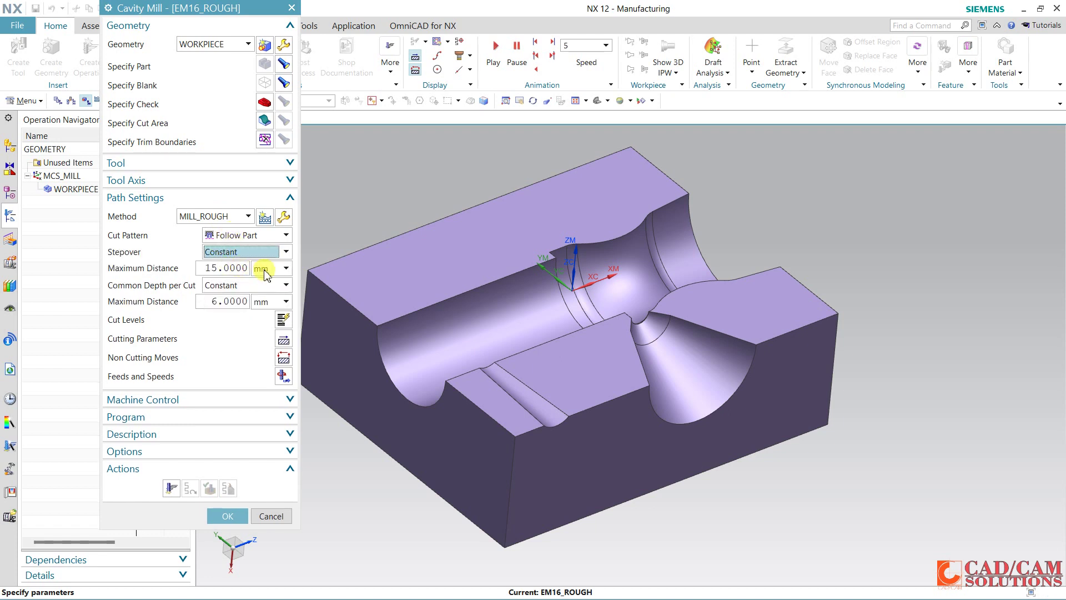
type("10")
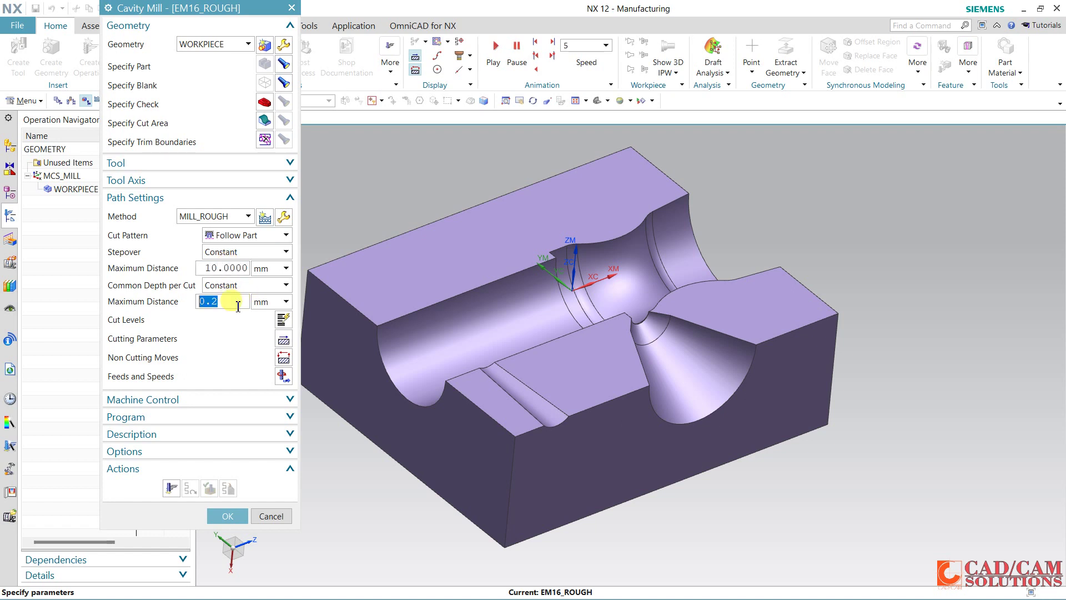
Set Cut Order to Depth First and Part Side Stock to 0.2 in Cutting Parameters
left_click(283, 341)
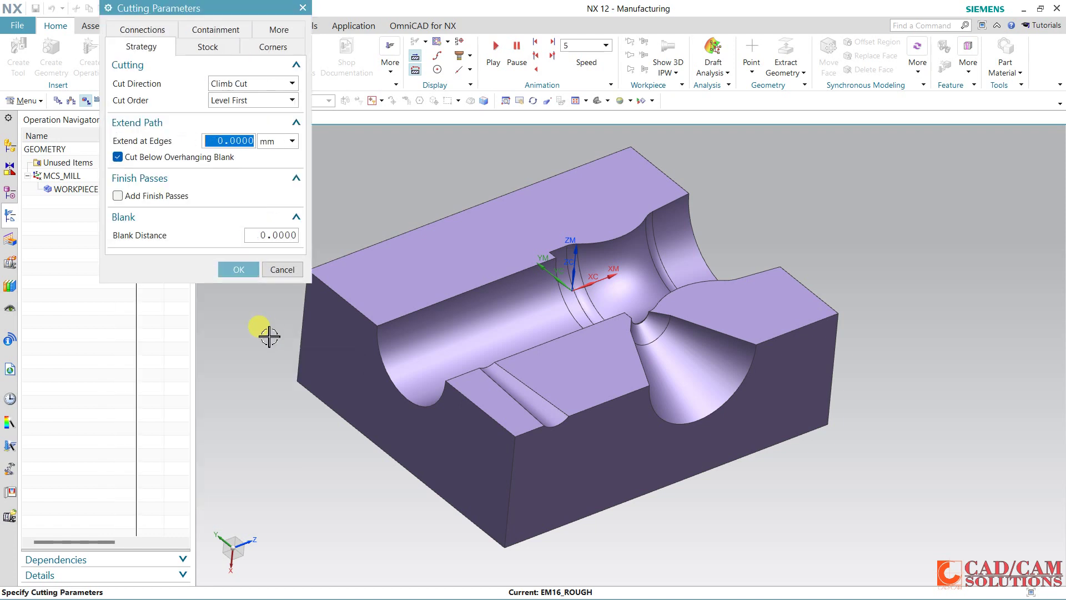
left_click(235, 103)
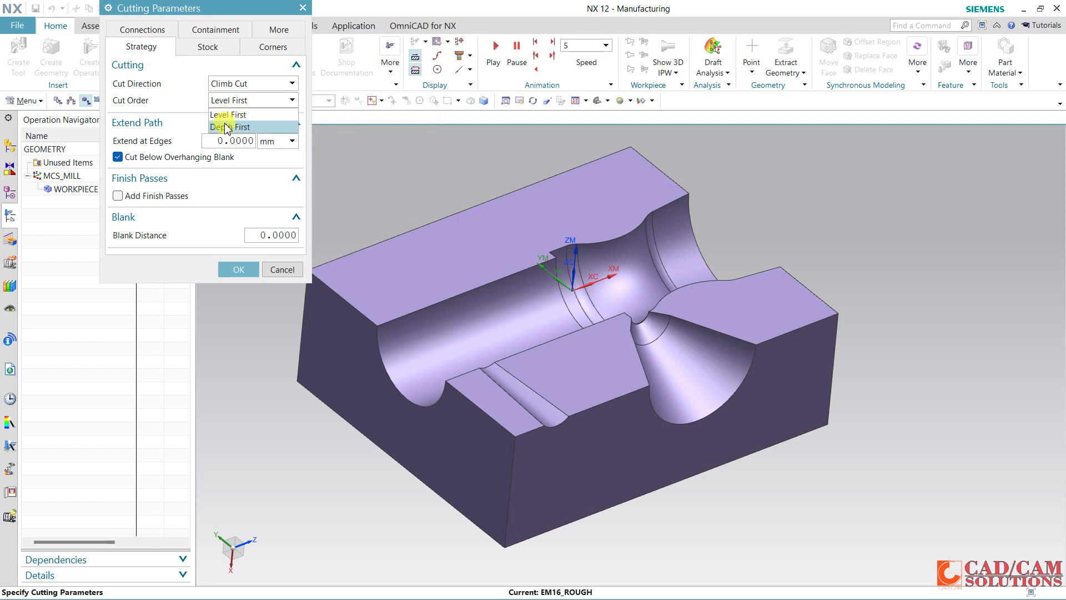
left_click(237, 126)
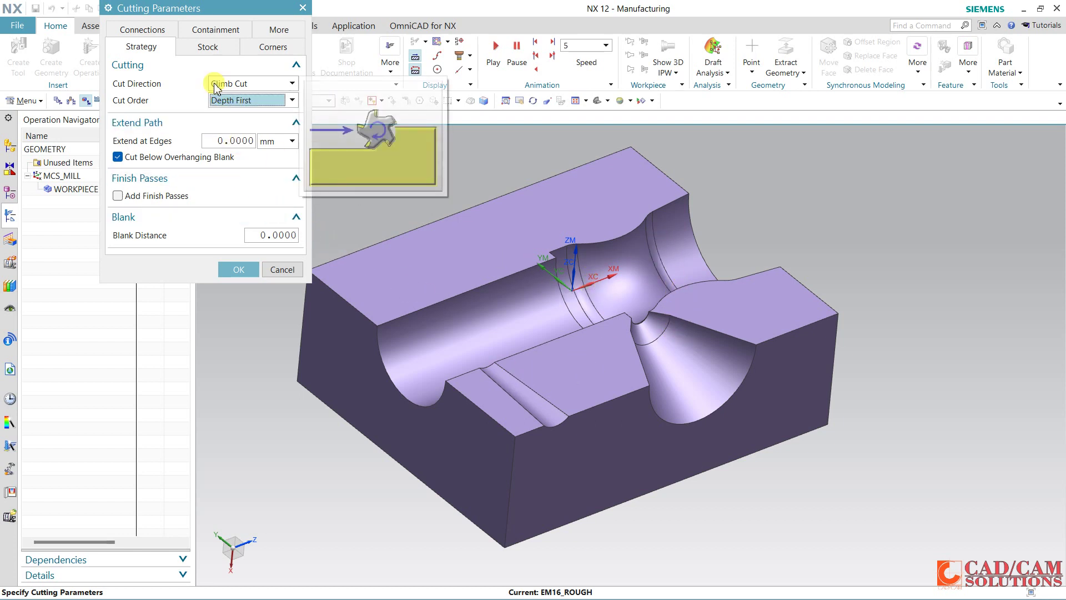
left_click(205, 49)
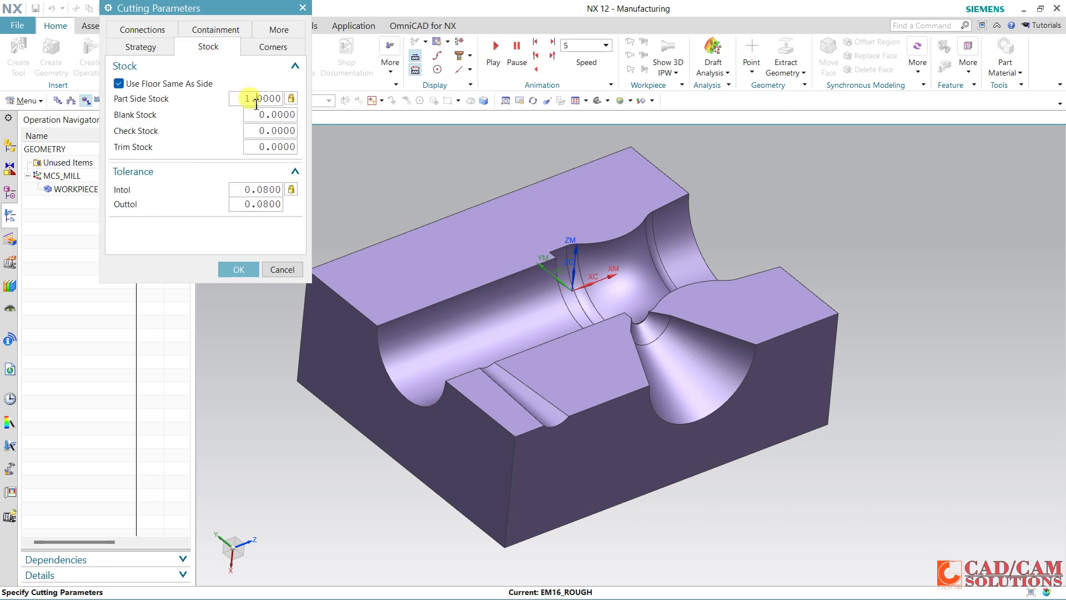
left_click(255, 100)
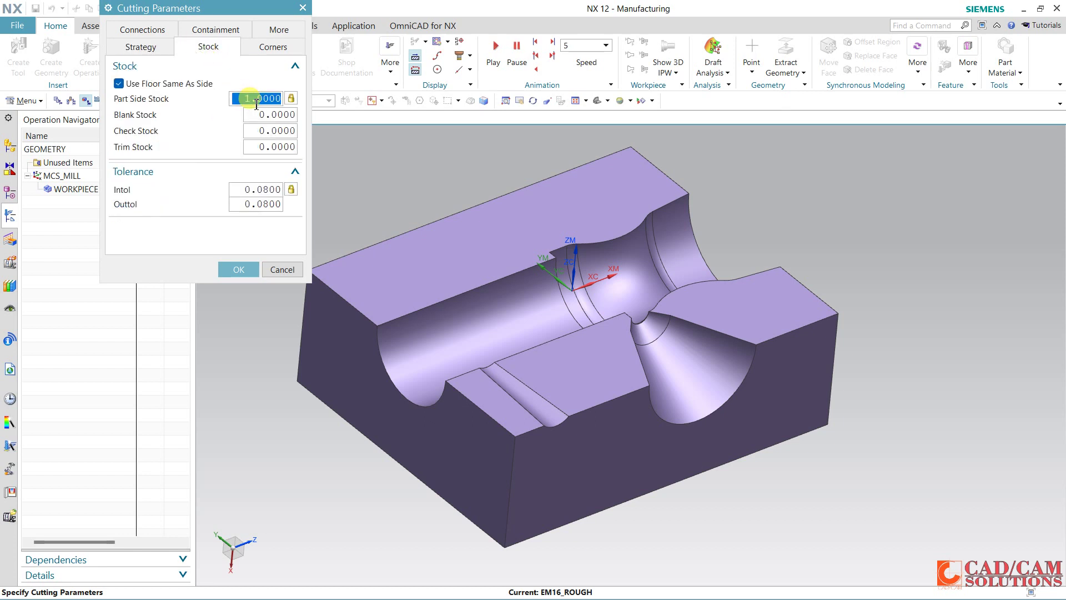
type("0.")
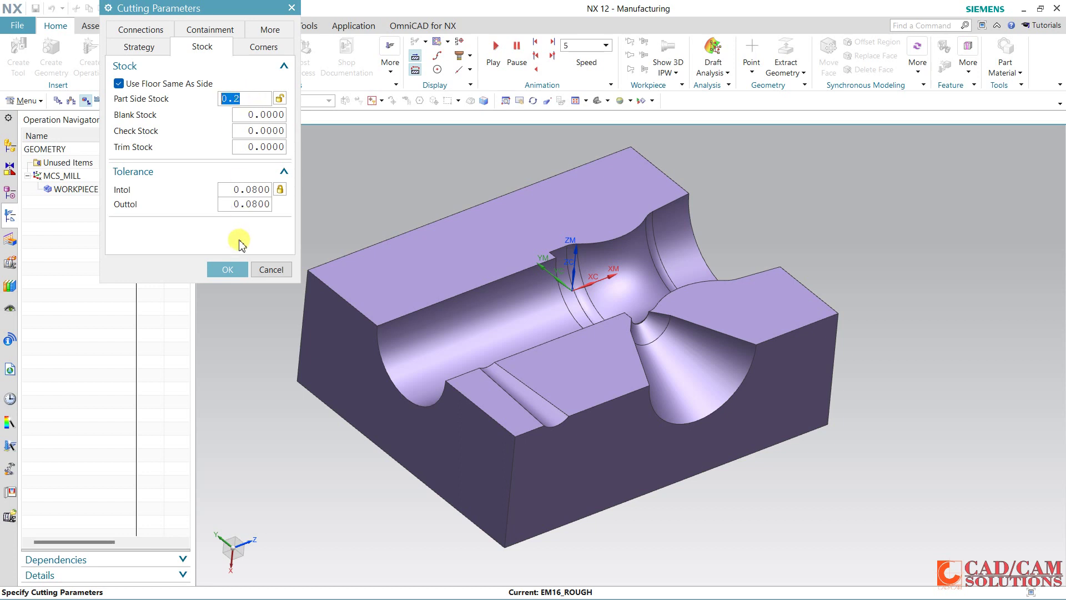
left_click(228, 269)
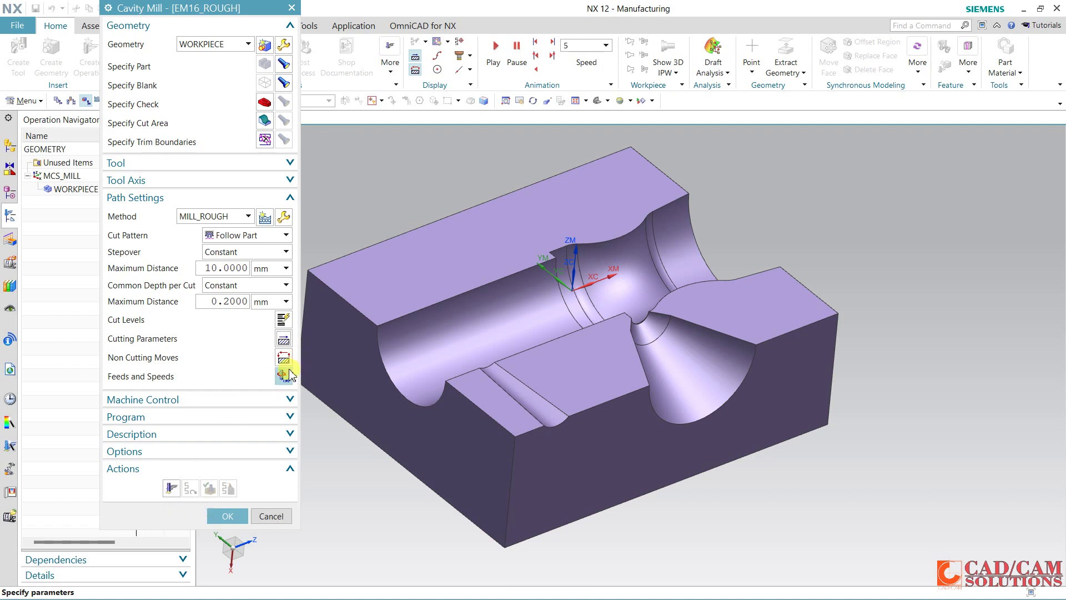
Generate the EM16_ROUGH toolpath, dismiss the small-regions warning, and open Tool Path Visualization
left_click(171, 488)
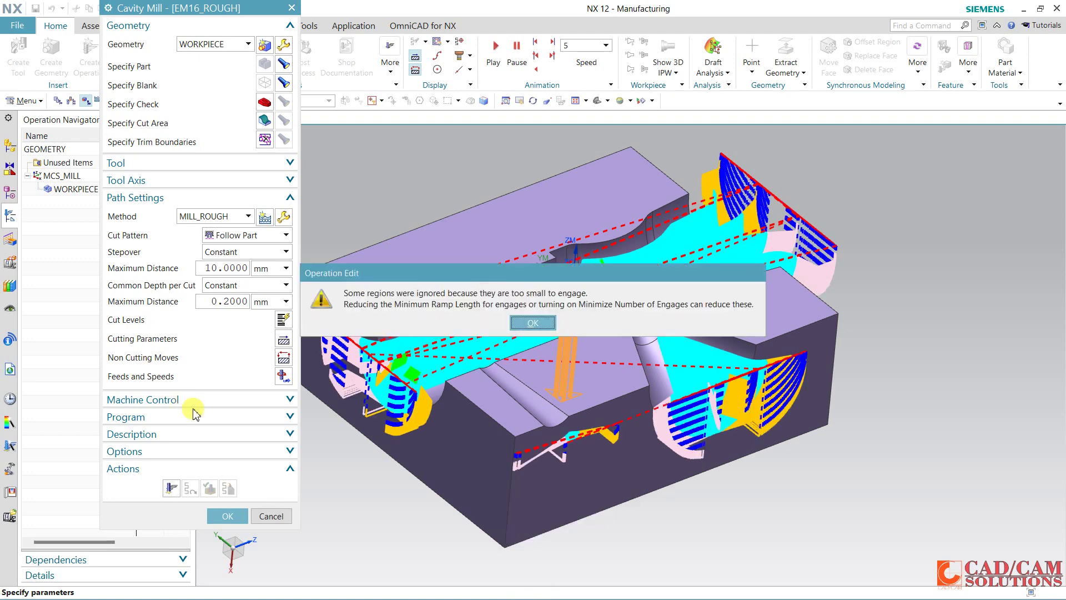
left_click(532, 322)
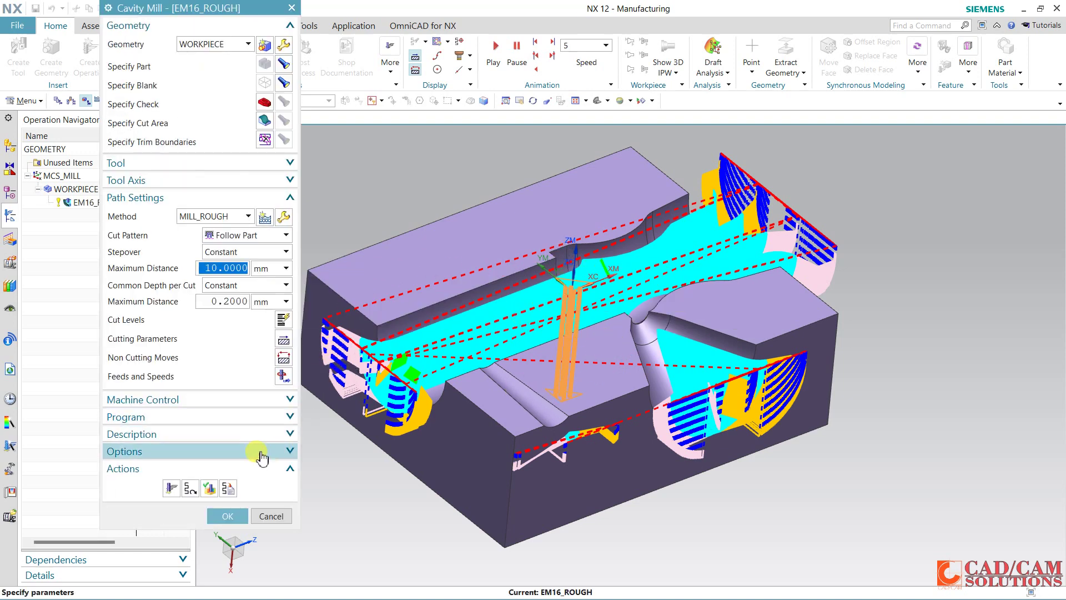
left_click(228, 515)
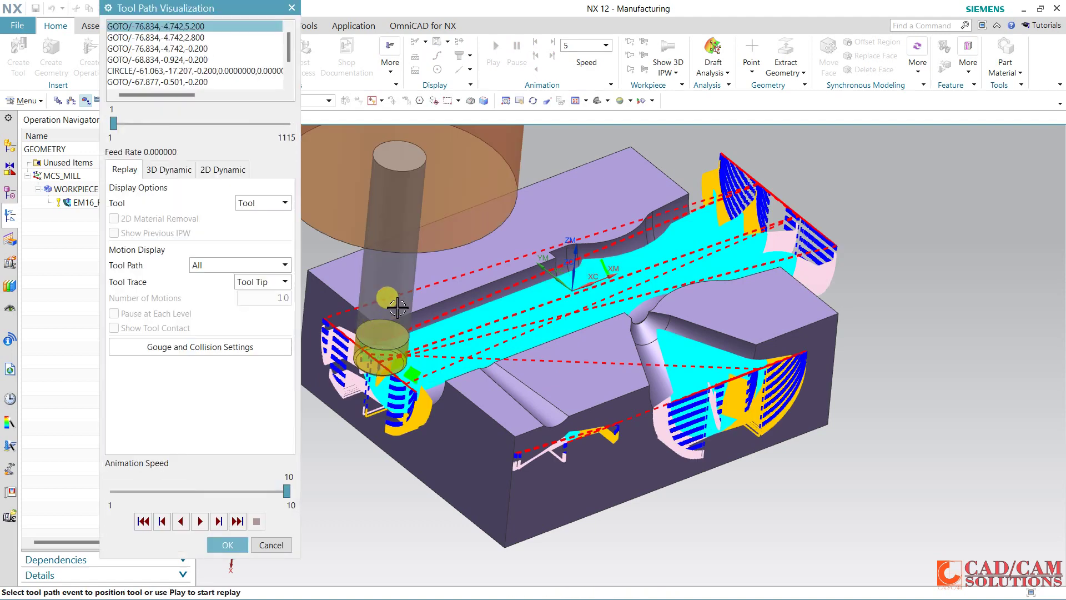
Play the 3D Dynamic material-removal simulation at speed 9 through all 1115 motions, then close it
middle_click_drag(469, 265, 555, 261)
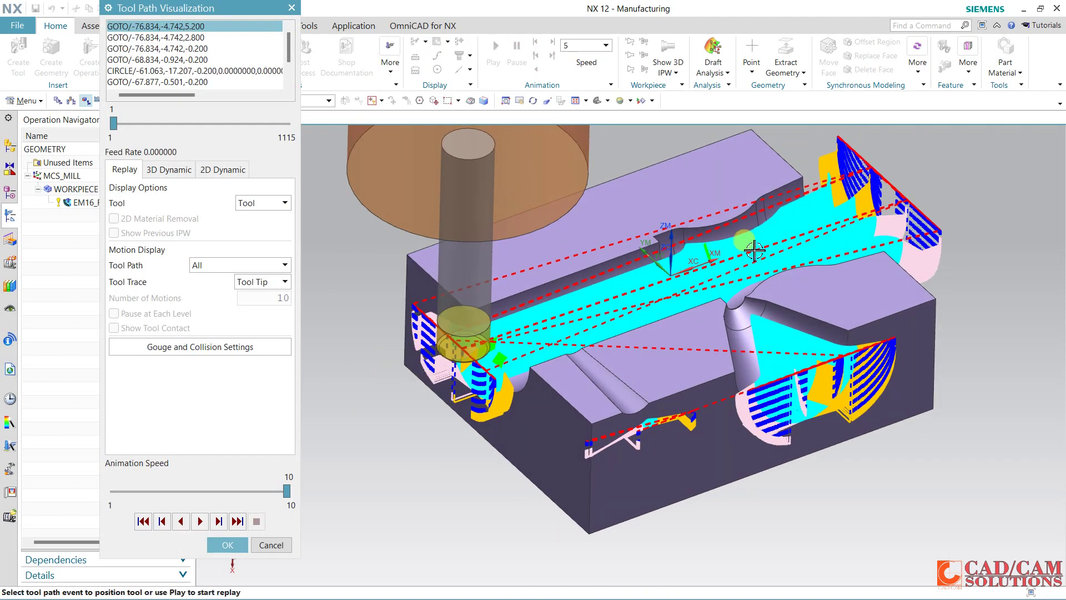
scroll(694, 361, "up", 2)
left_click(168, 169)
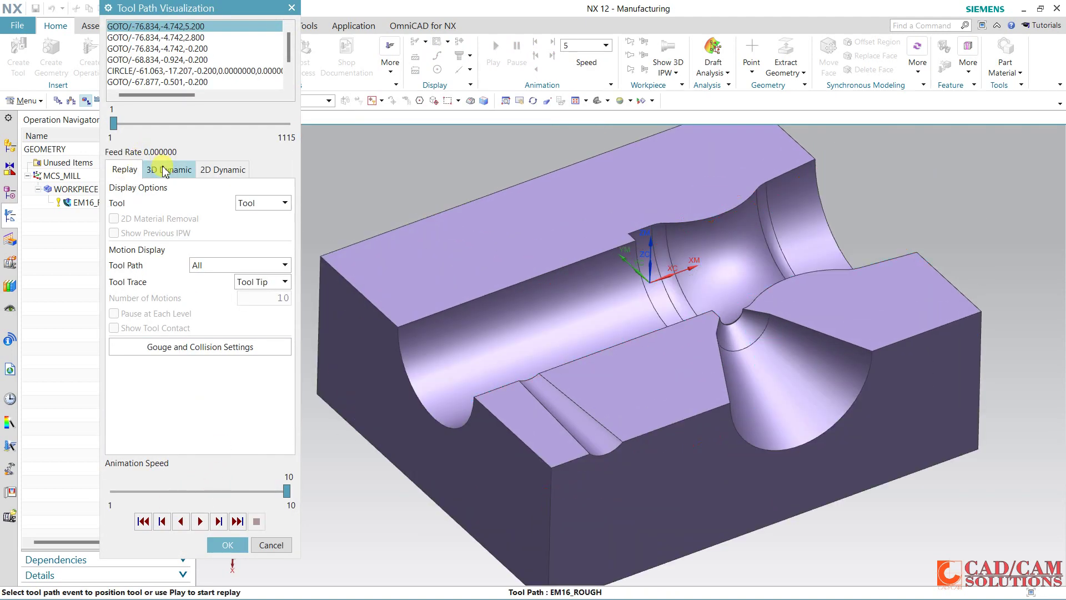
left_click(243, 492)
left_click(213, 516)
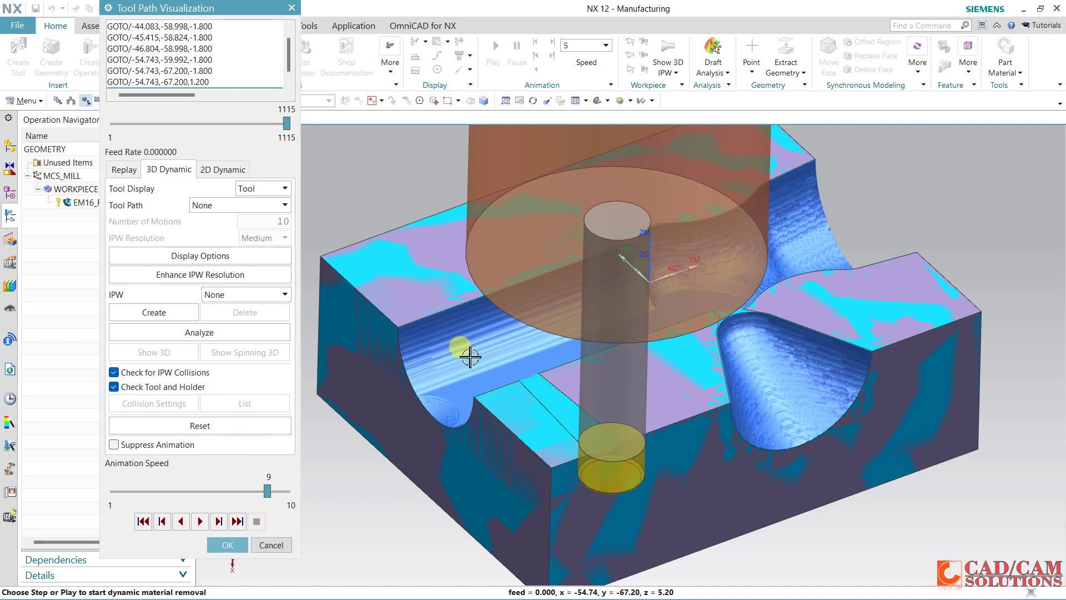
left_click(229, 544)
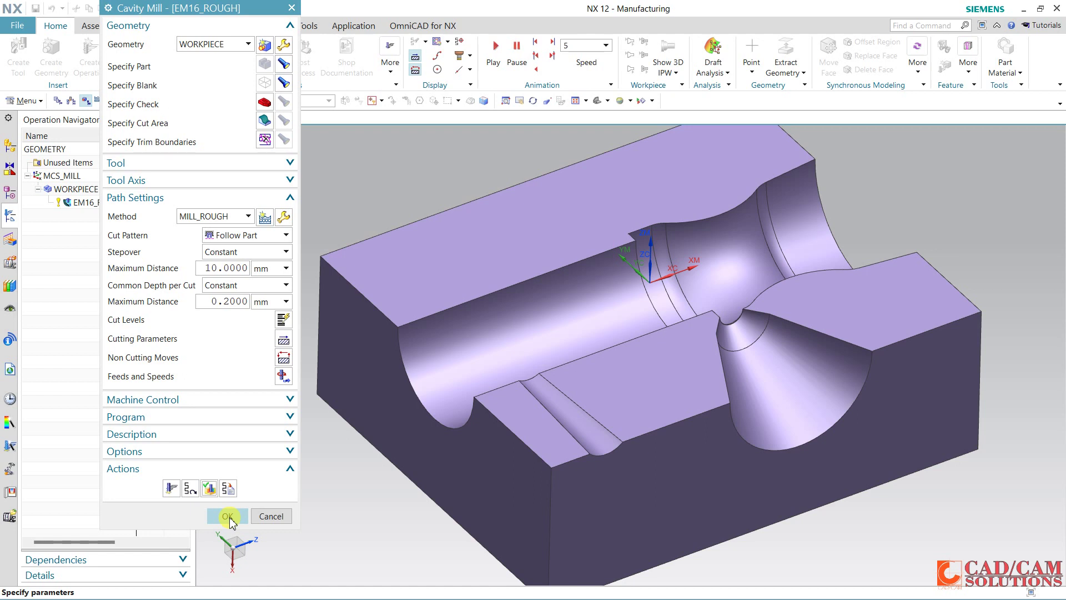
Close the cavity mill operation and create a new milling tool
left_click(228, 516)
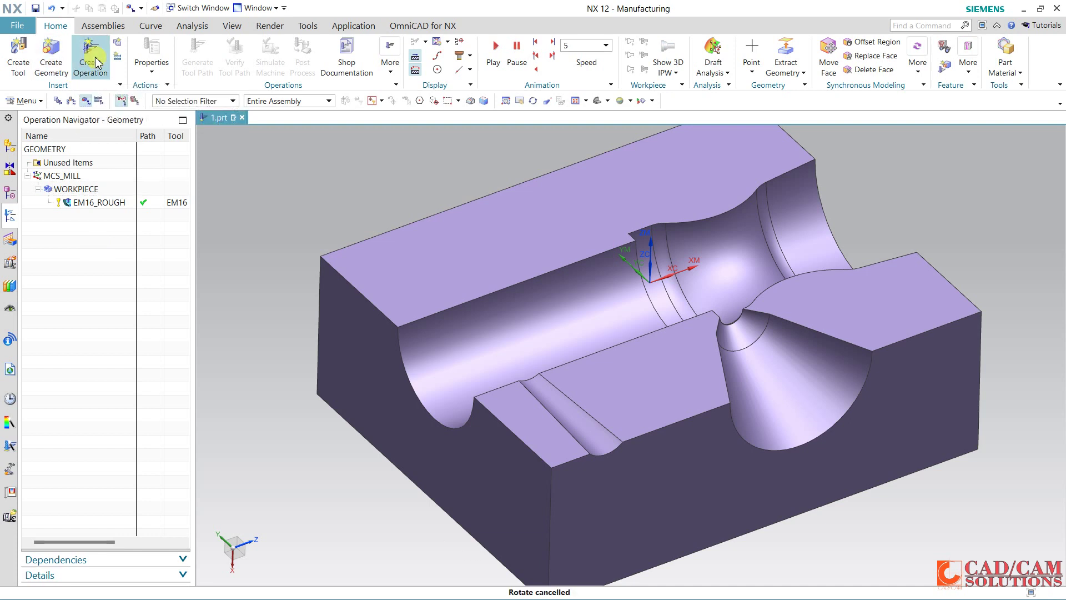
left_click(18, 54)
type("EM8")
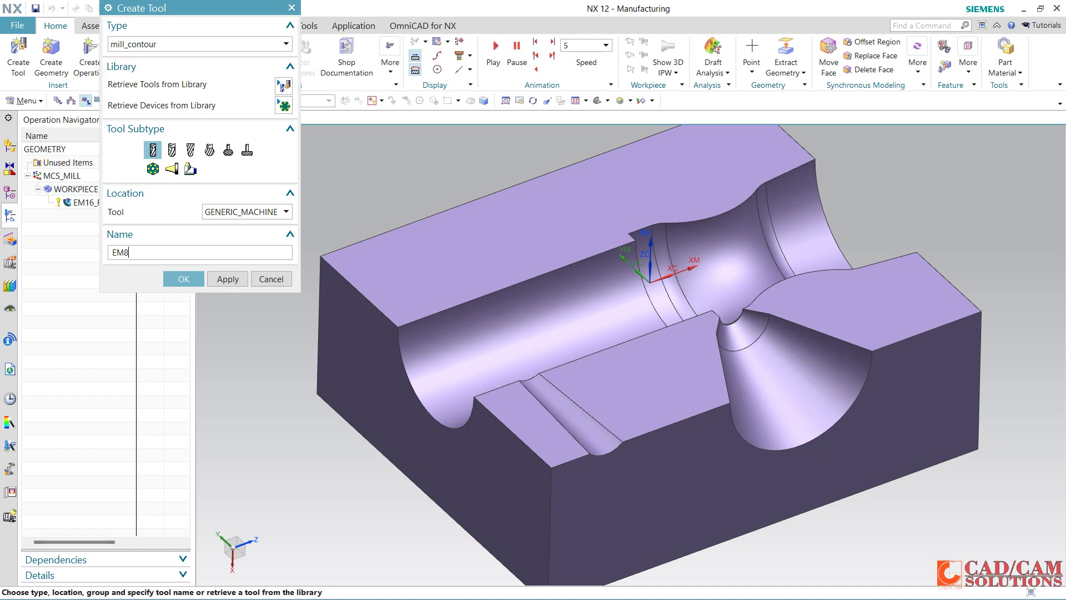
key("Return")
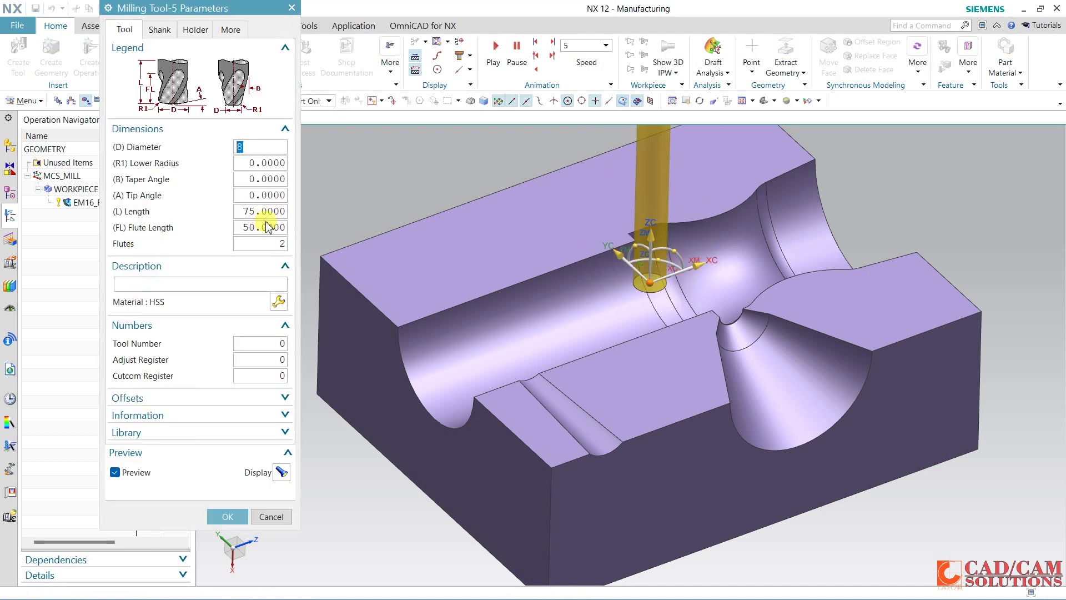
Give the 8 mm end mill a 40 mm length and 10 mm flute length
double_click(254, 210)
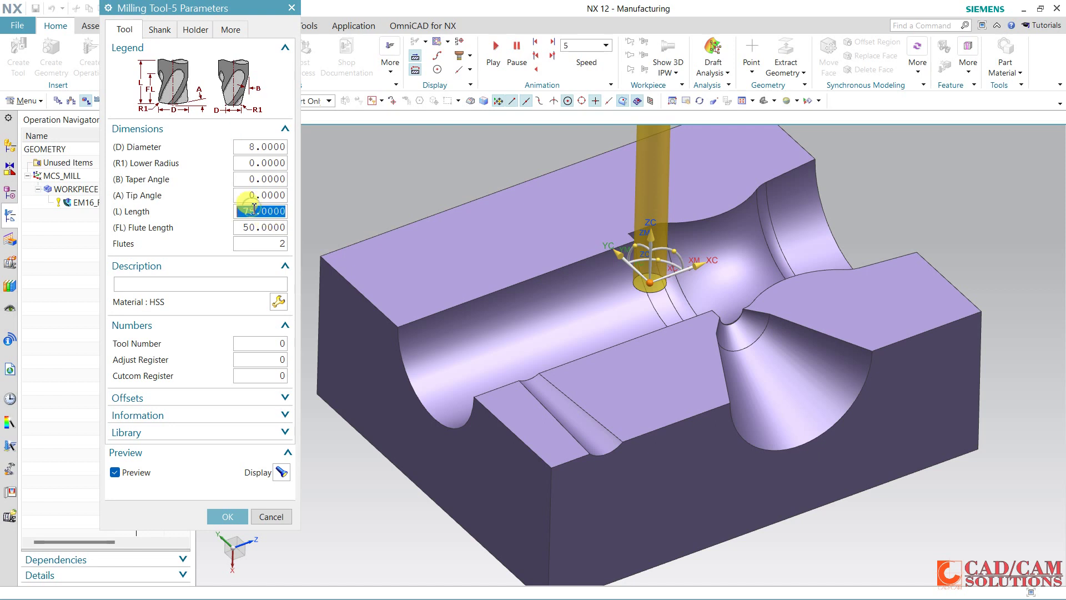
type("40")
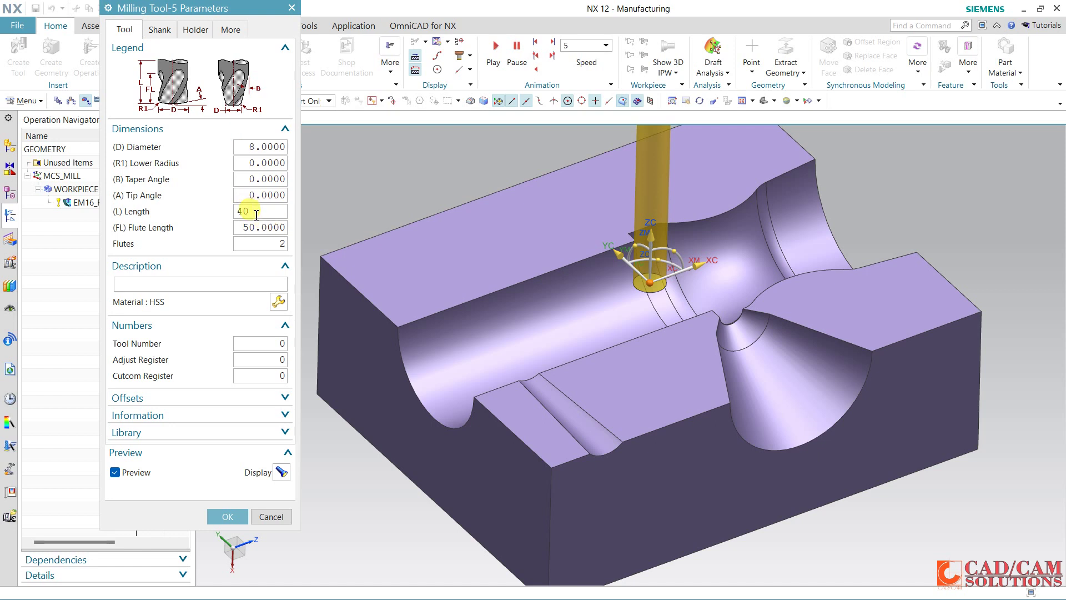
double_click(253, 228)
type("30")
key("Return")
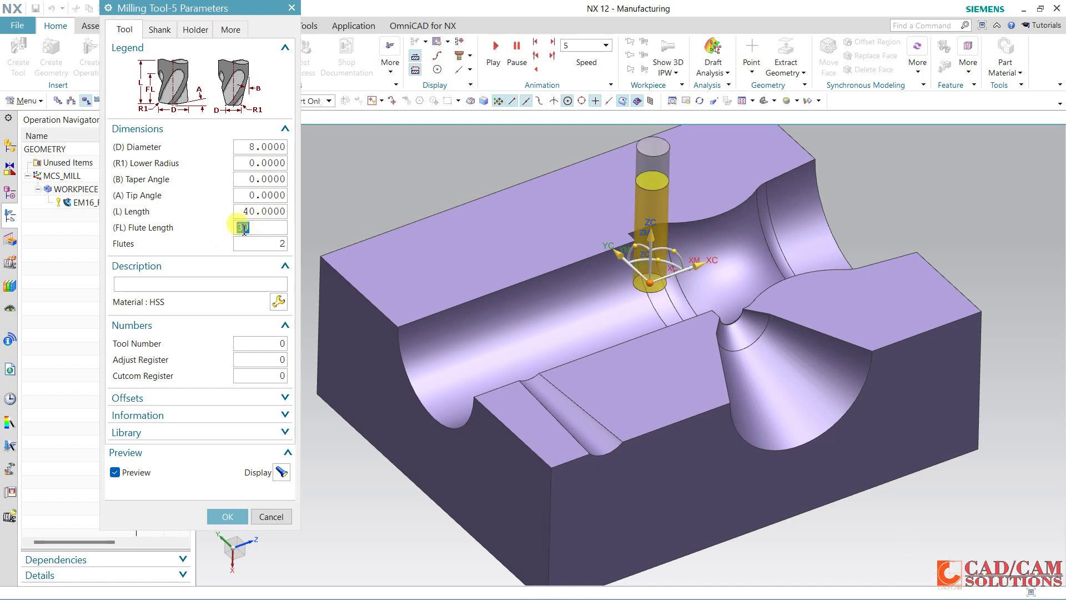
type("10.0000")
key("Return")
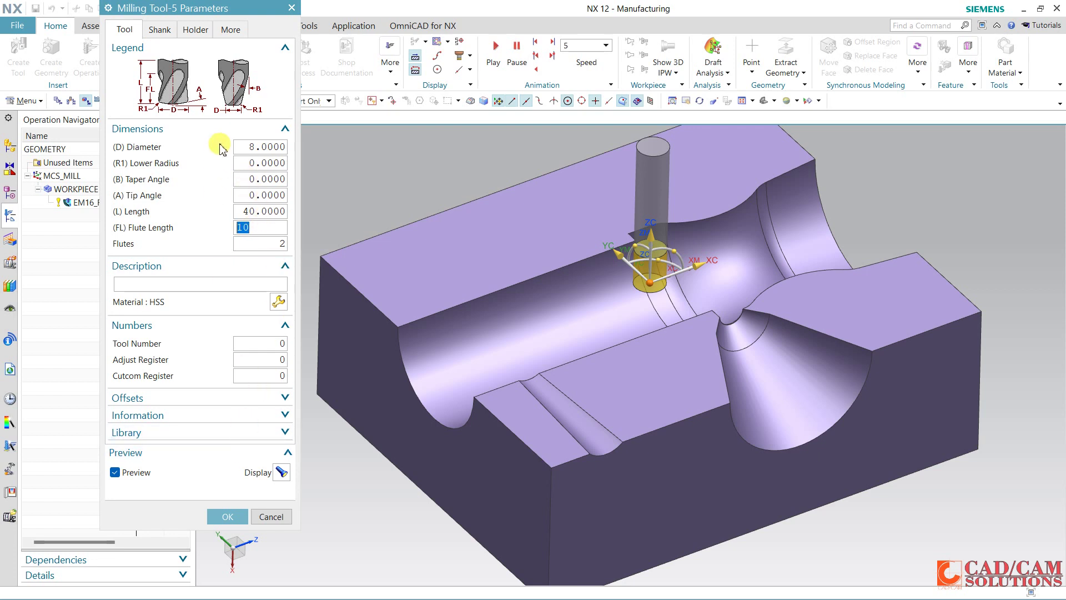
left_click(221, 510)
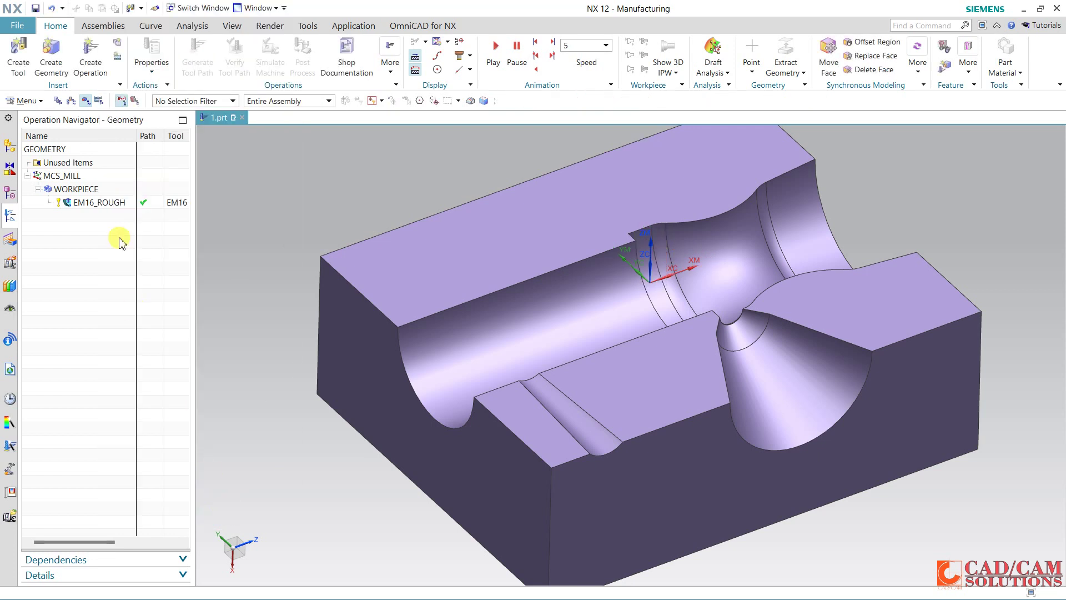
Create a Rest Milling operation named EM8_REST that uses tool EM8
left_click(92, 67)
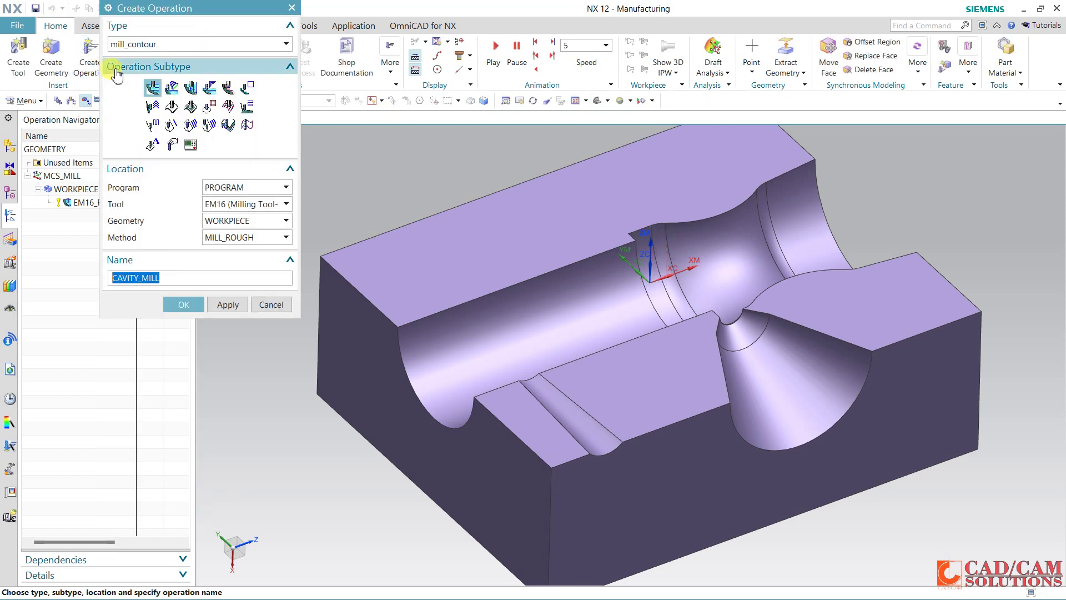
left_click(228, 88)
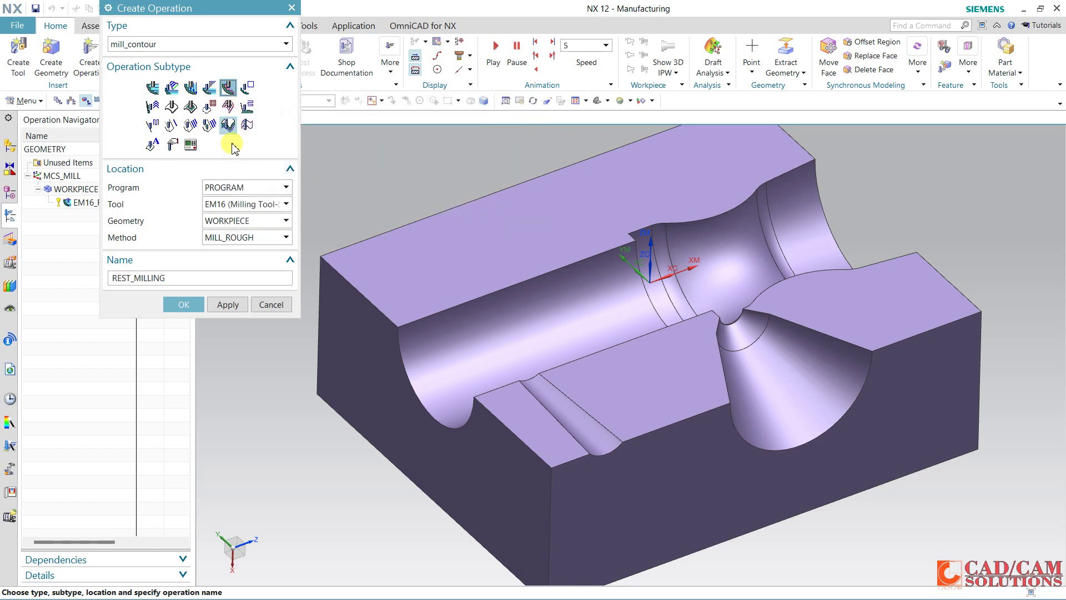
left_click(225, 203)
left_click(227, 244)
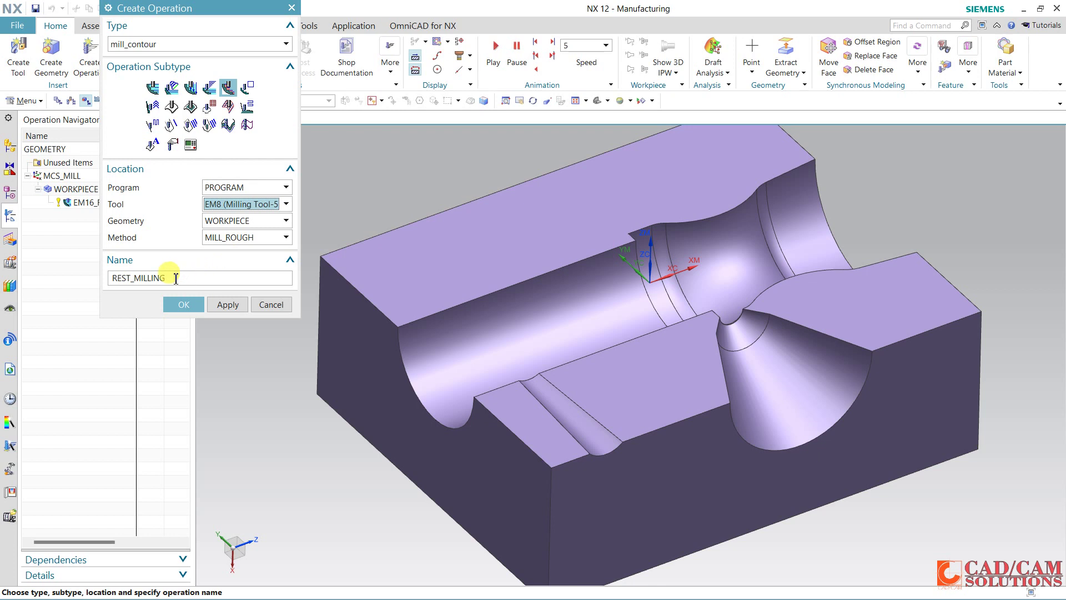
double_click(148, 278)
type("EM8_REST")
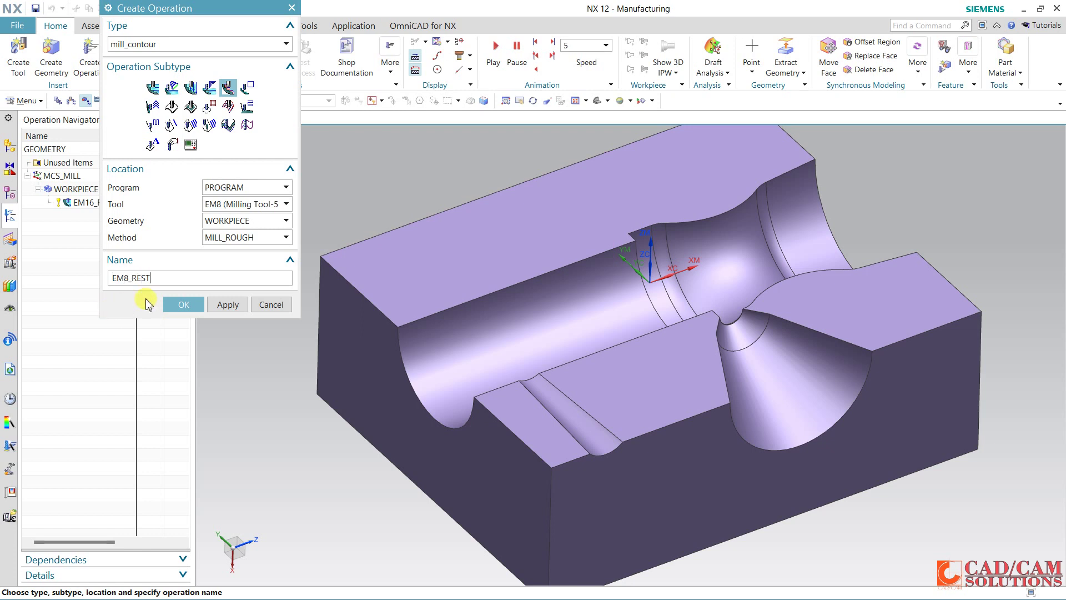
left_click(174, 303)
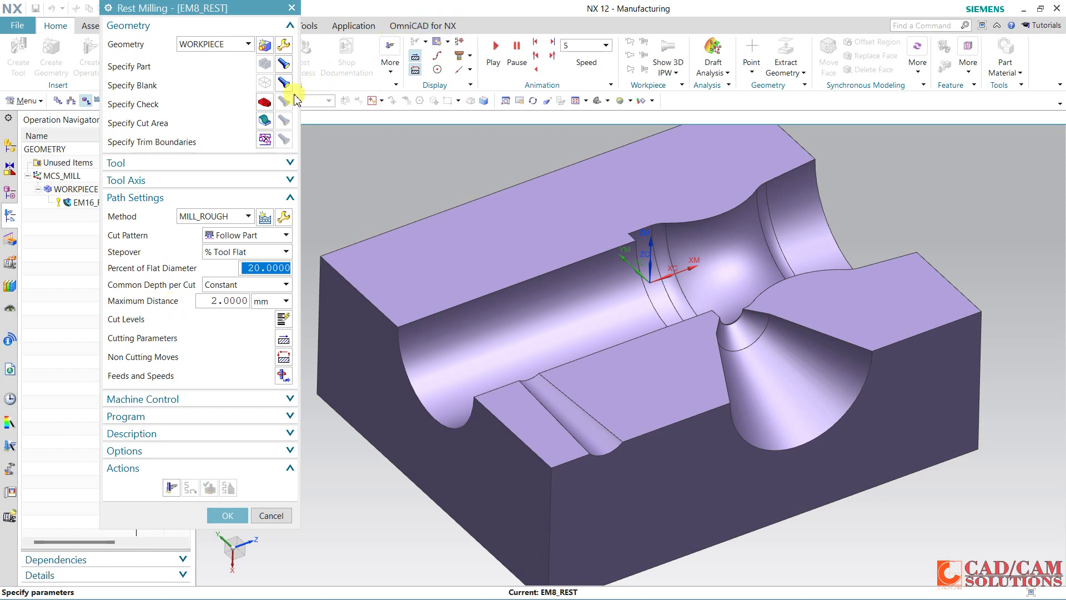
Pick the channel, flared end, groove, cone and side slot faces as cut area, using Tangent Faces
left_click(283, 120)
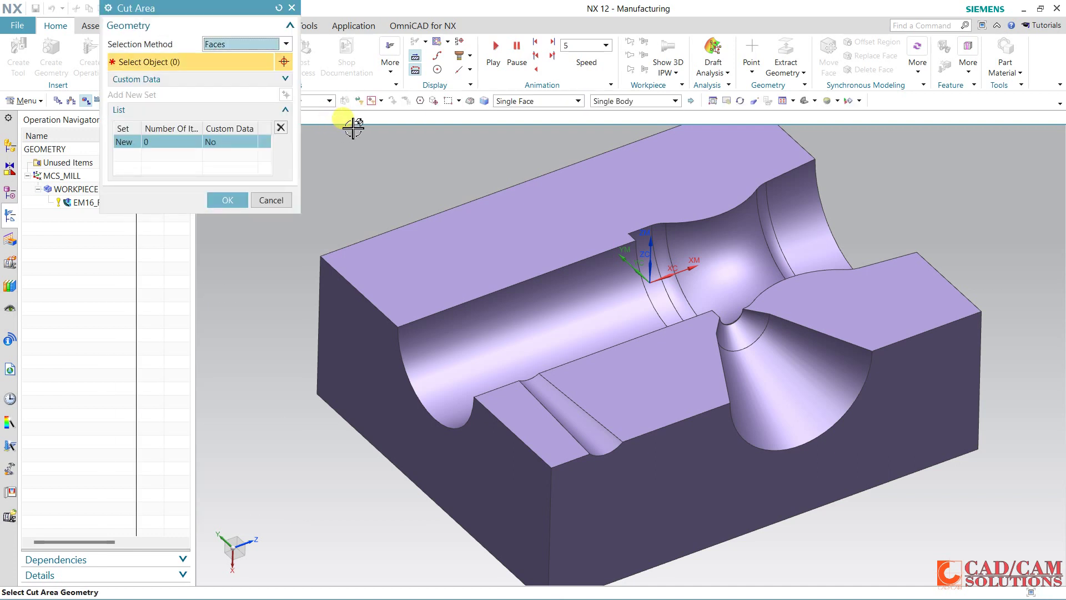
left_click(508, 101)
left_click(521, 133)
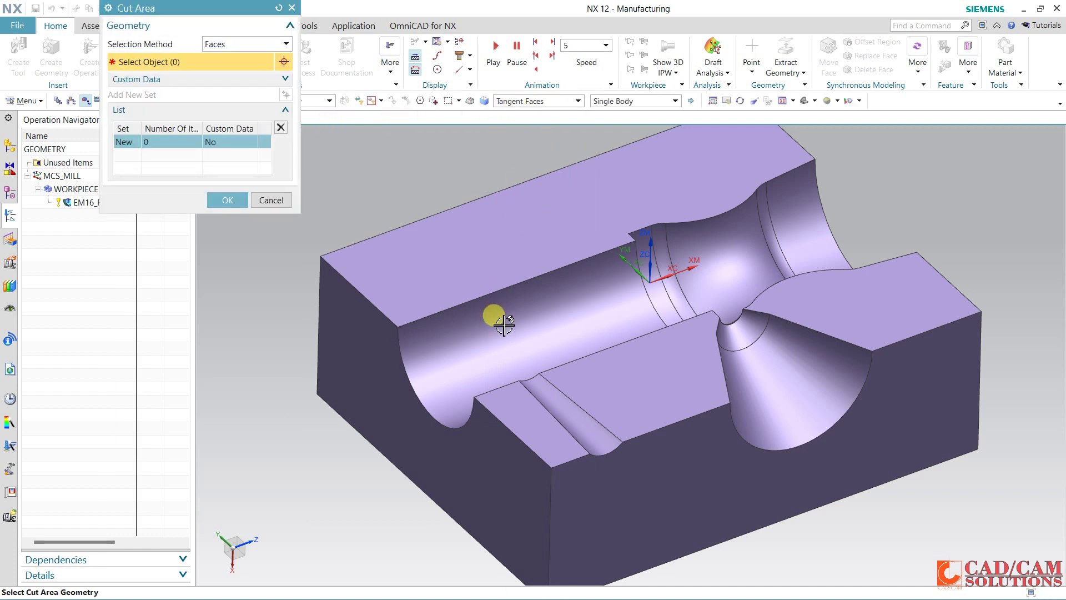
left_click(503, 325)
left_click(766, 225)
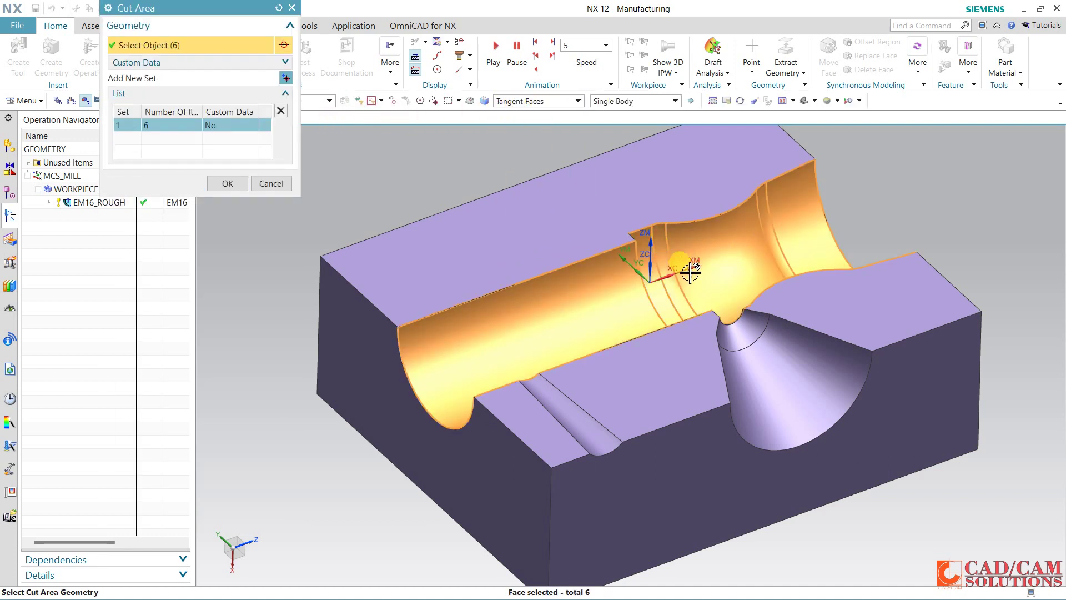
middle_click_drag(694, 245, 631, 258)
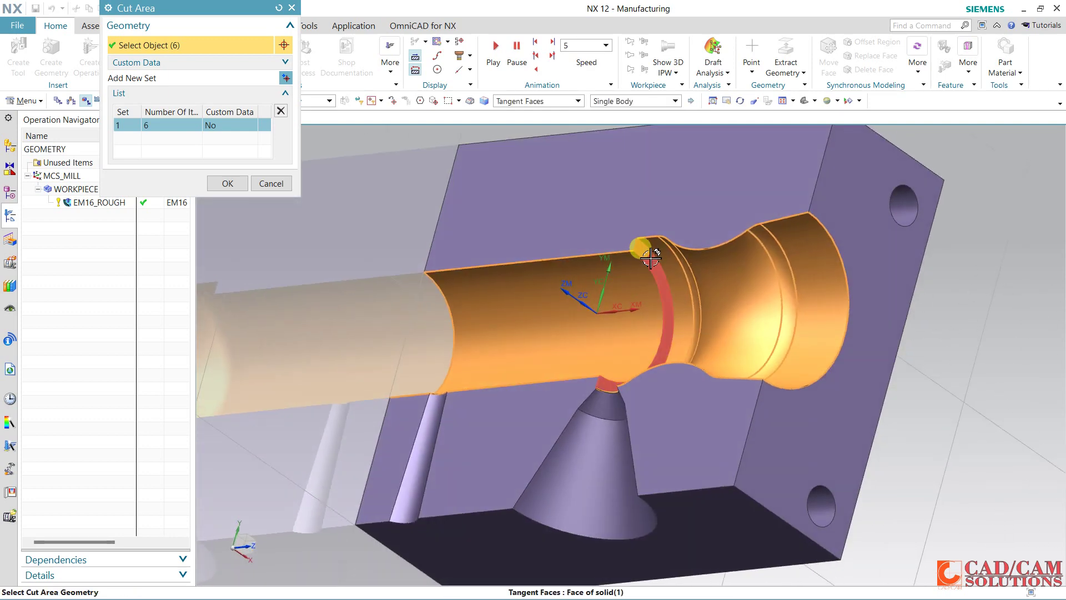
left_click(649, 257)
left_click(602, 451)
left_click(420, 454)
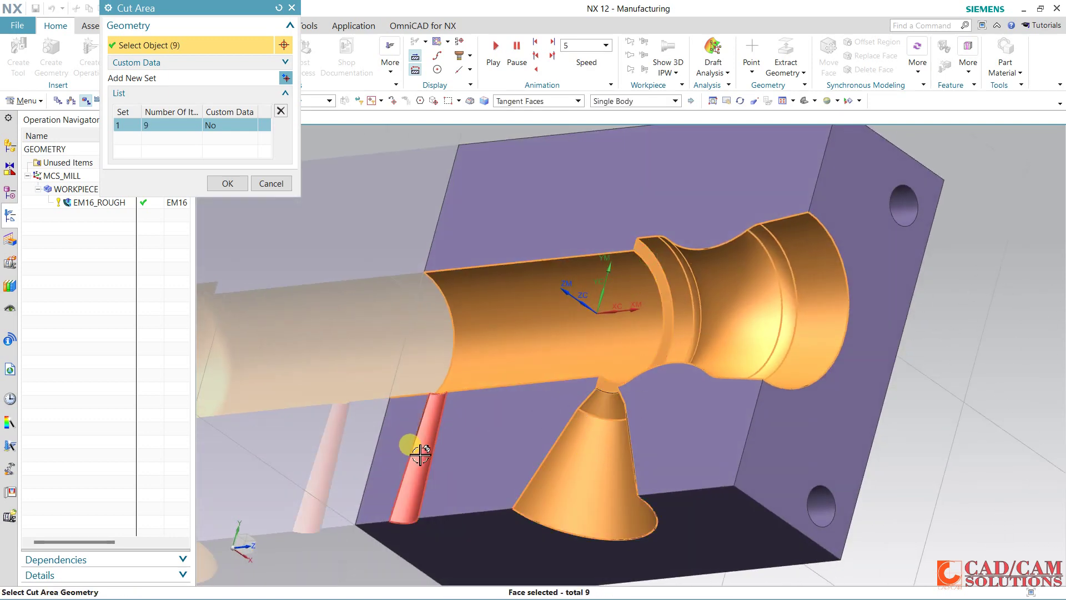
mouse_move(362, 324)
middle_mouse_down()
mouse_move(412, 249)
mouse_move(471, 317)
mouse_move(465, 274)
mouse_move(423, 257)
mouse_move(428, 269)
middle_mouse_up()
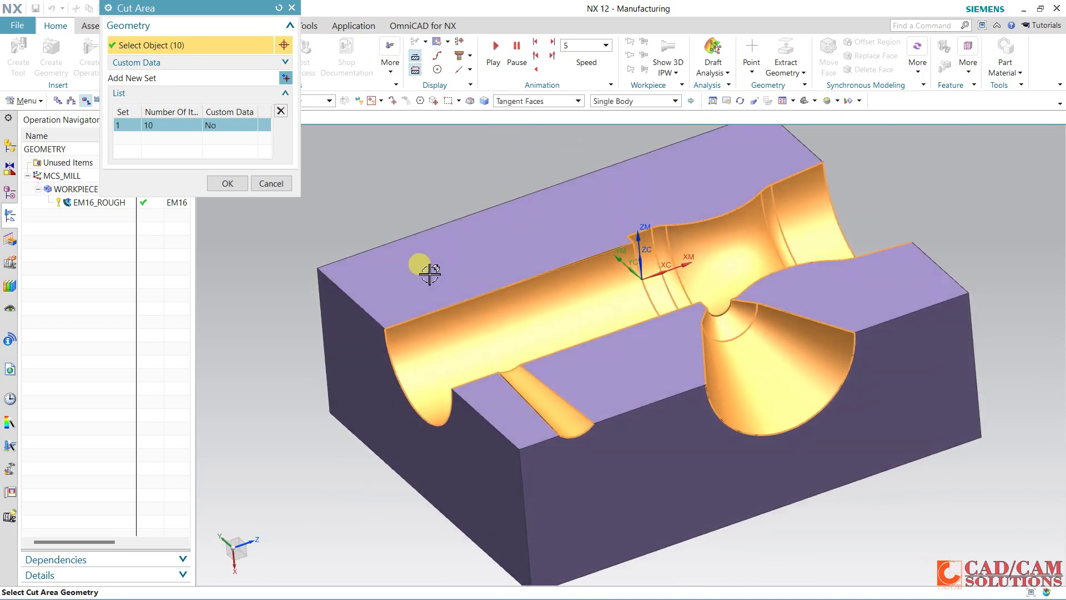
left_click(228, 183)
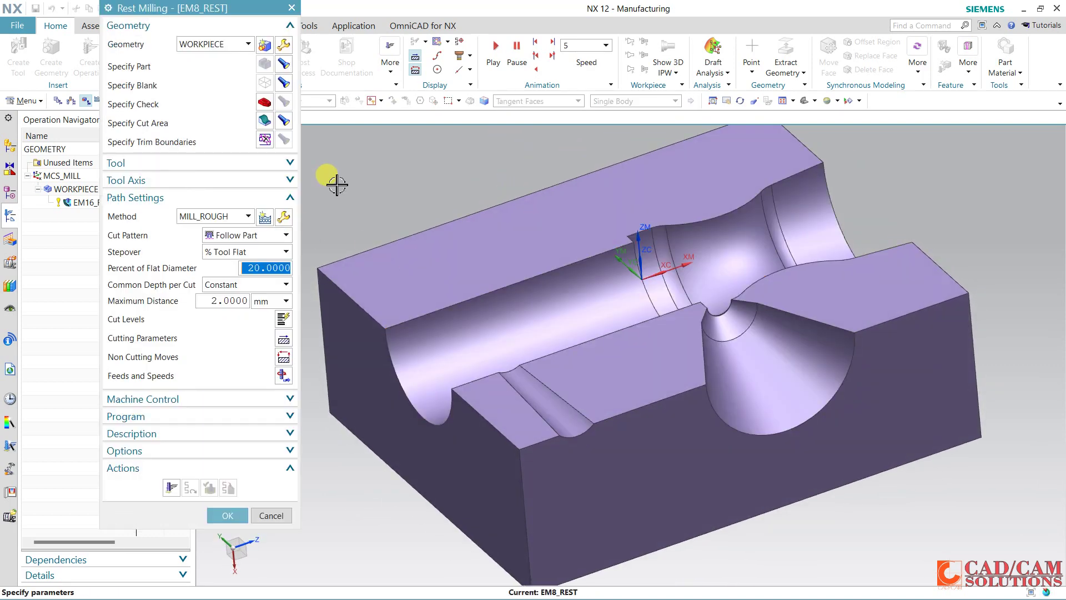
Set the stepover to 40% of flat diameter and maximum depth per cut to 0.1 mm
mouse_move(543, 178)
middle_mouse_down()
mouse_move(555, 161)
mouse_move(562, 176)
middle_mouse_up()
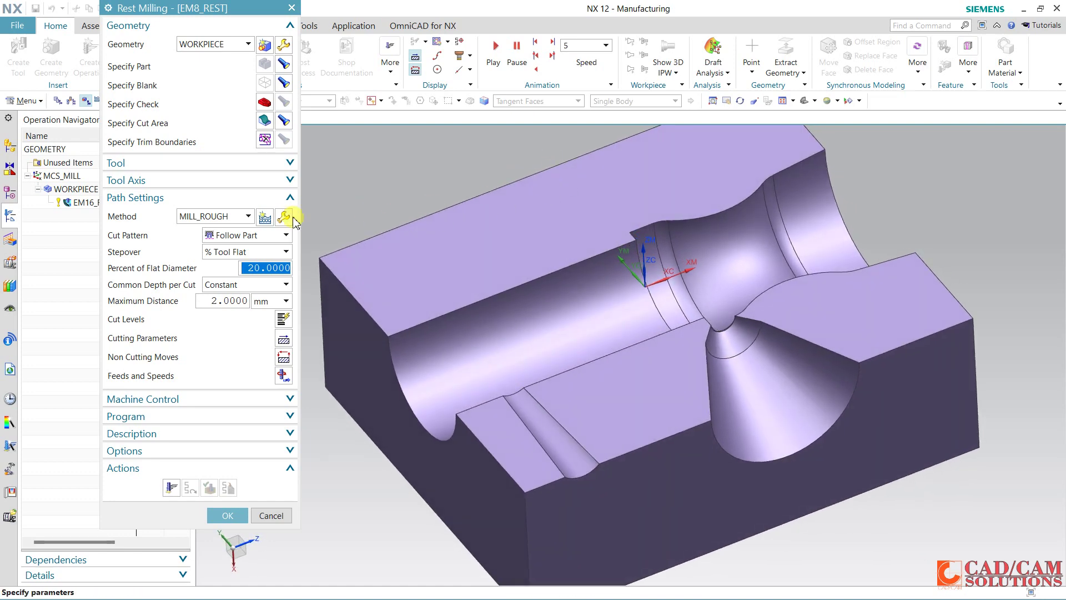
left_click(225, 168)
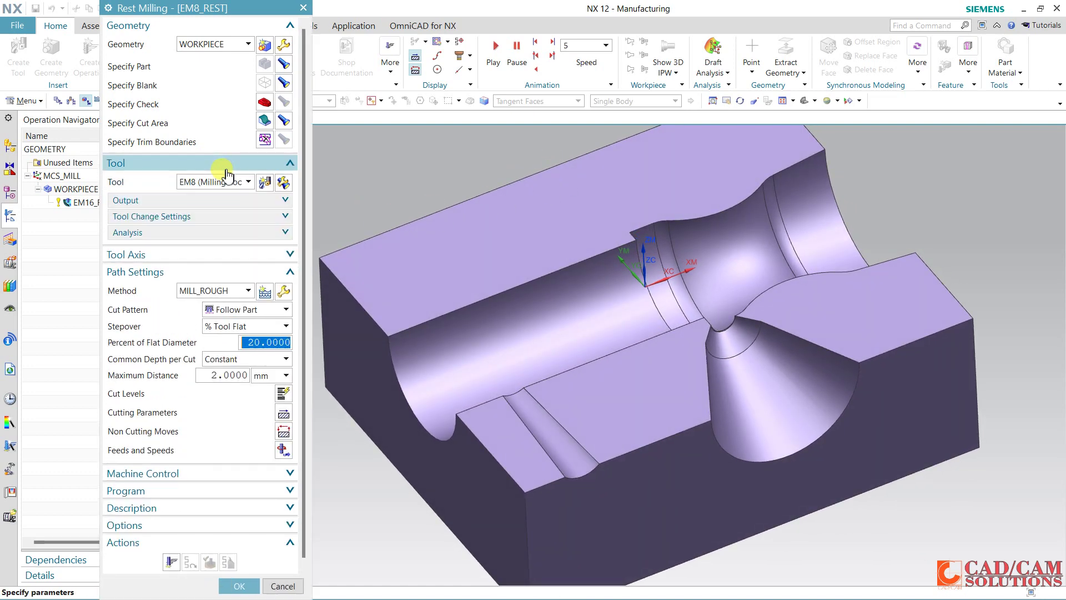
left_click(222, 167)
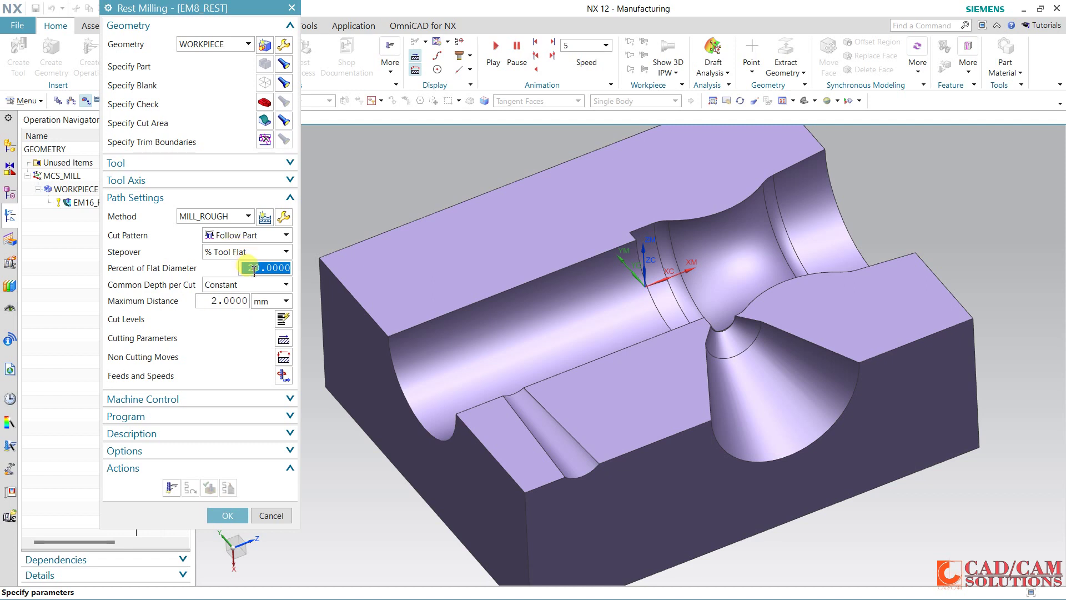
type("40")
left_click(233, 300)
type("0.1")
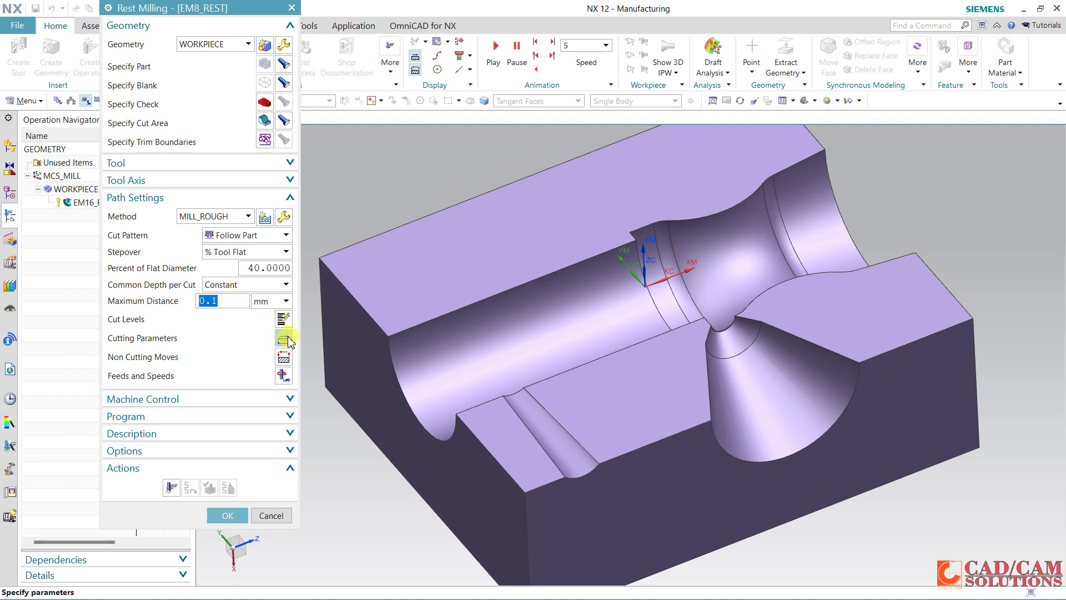
key("Escape")
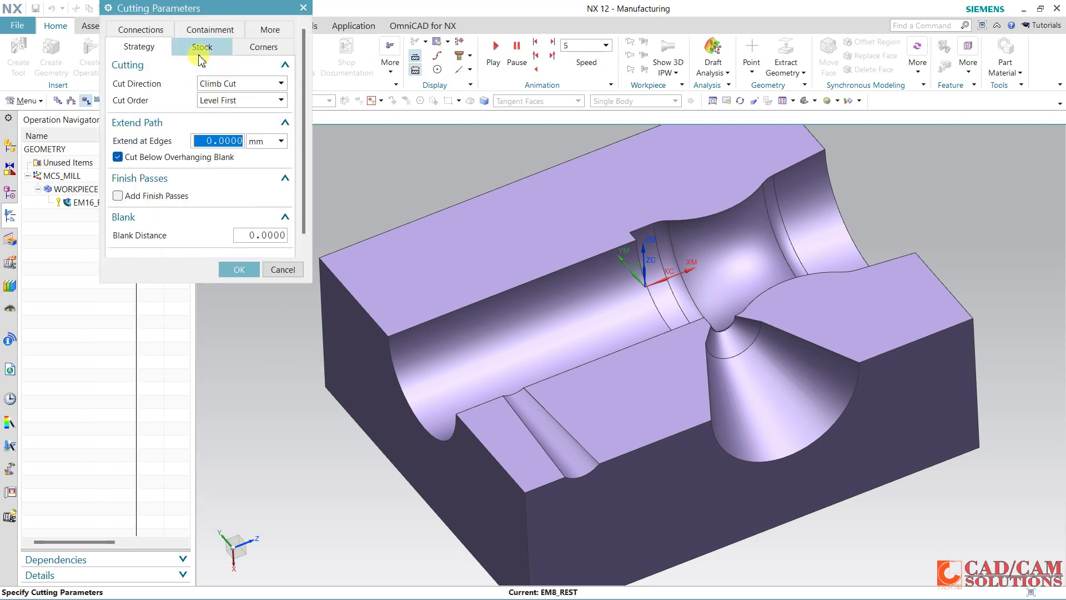
Set cut order to Depth First and part side stock to 0.05 in Cutting Parameters
left_click(215, 101)
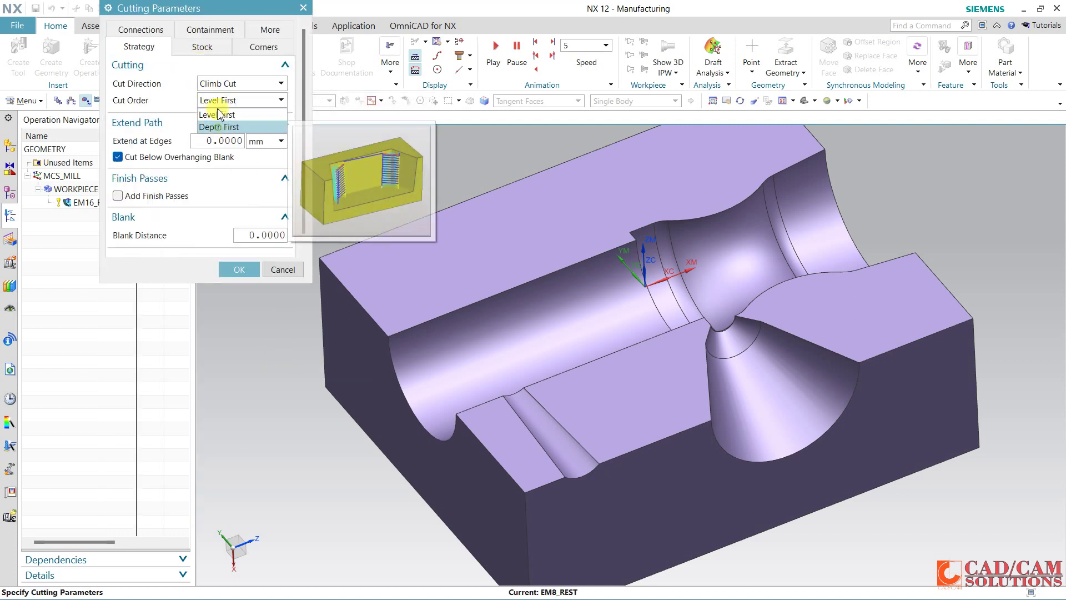
left_click(216, 120)
left_click(202, 46)
double_click(245, 98)
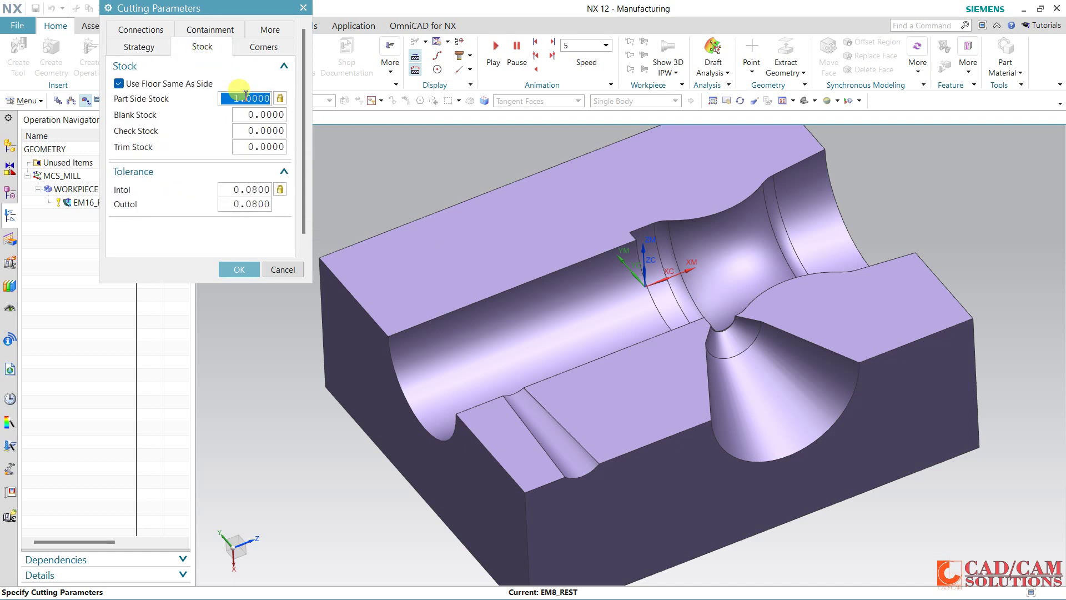
type("0.05")
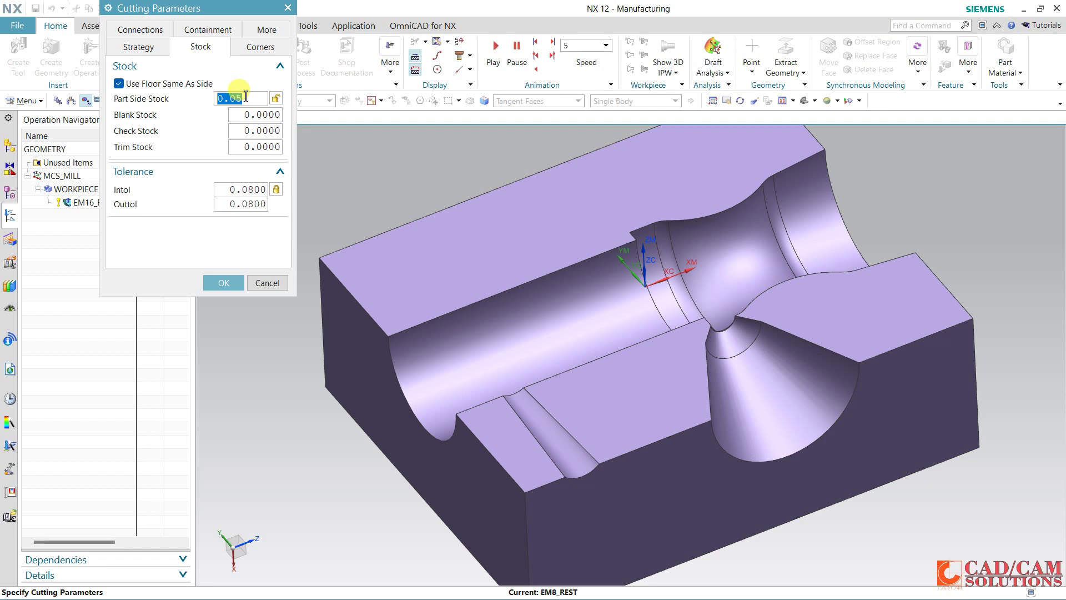
left_click(226, 284)
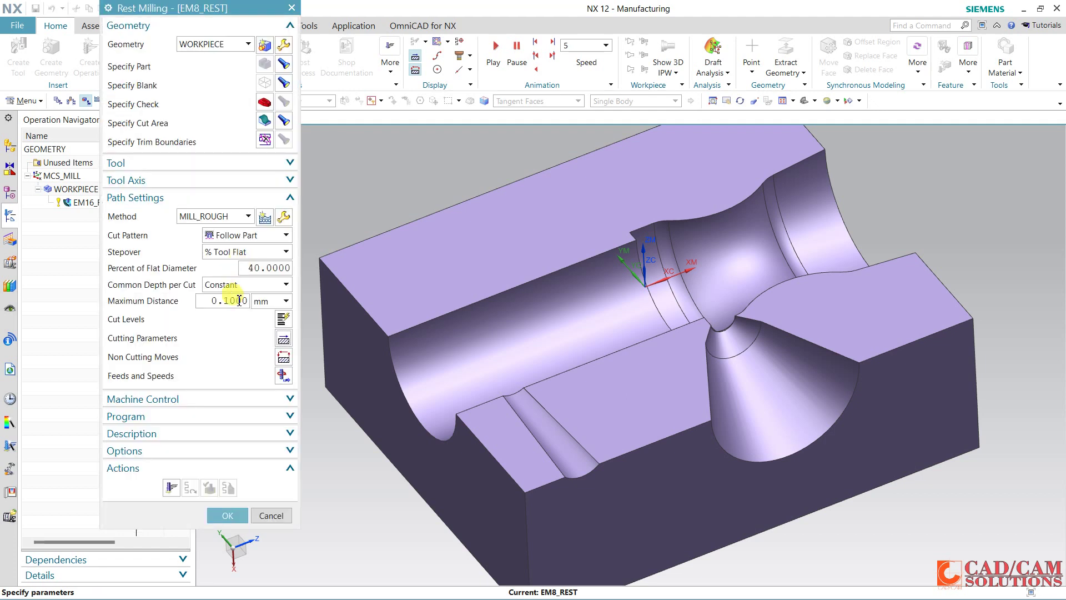
Generate the EM8_REST toolpath, then regenerate it with the Follow Periphery cut pattern
left_click(171, 488)
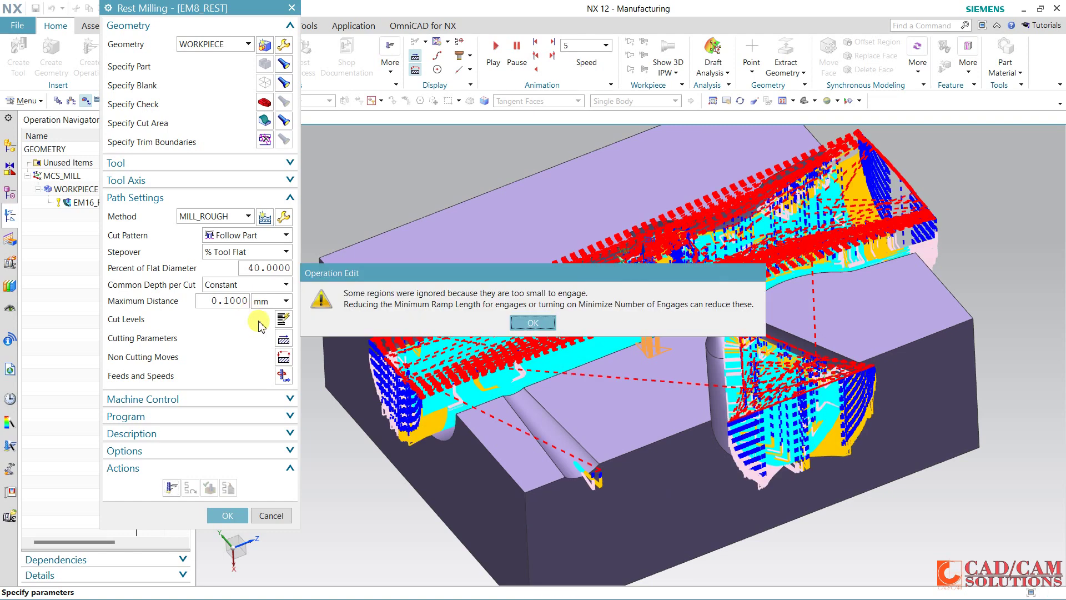
left_click(533, 322)
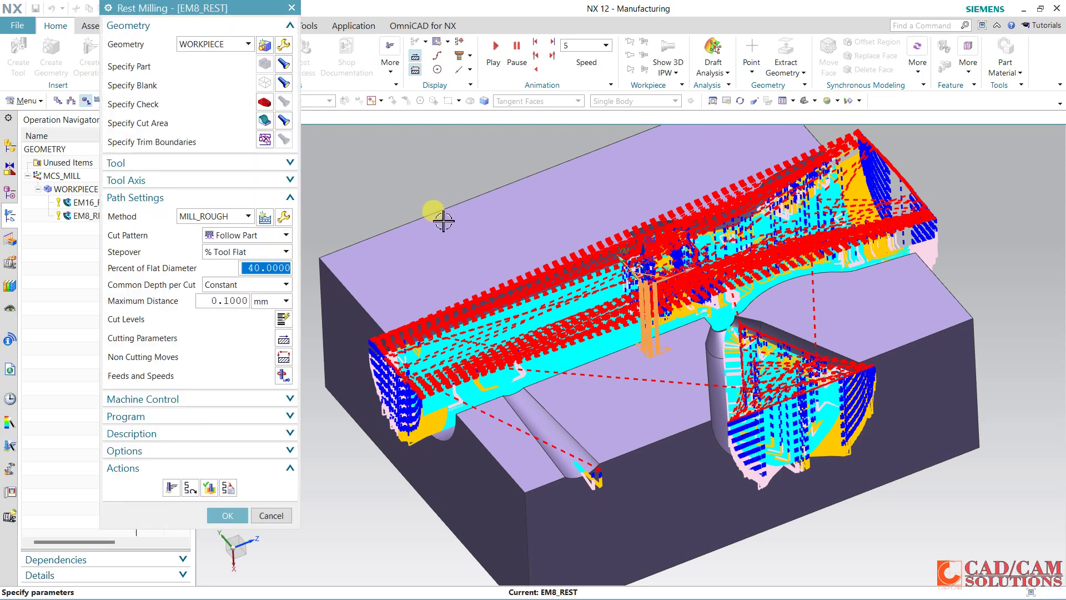
left_click(277, 234)
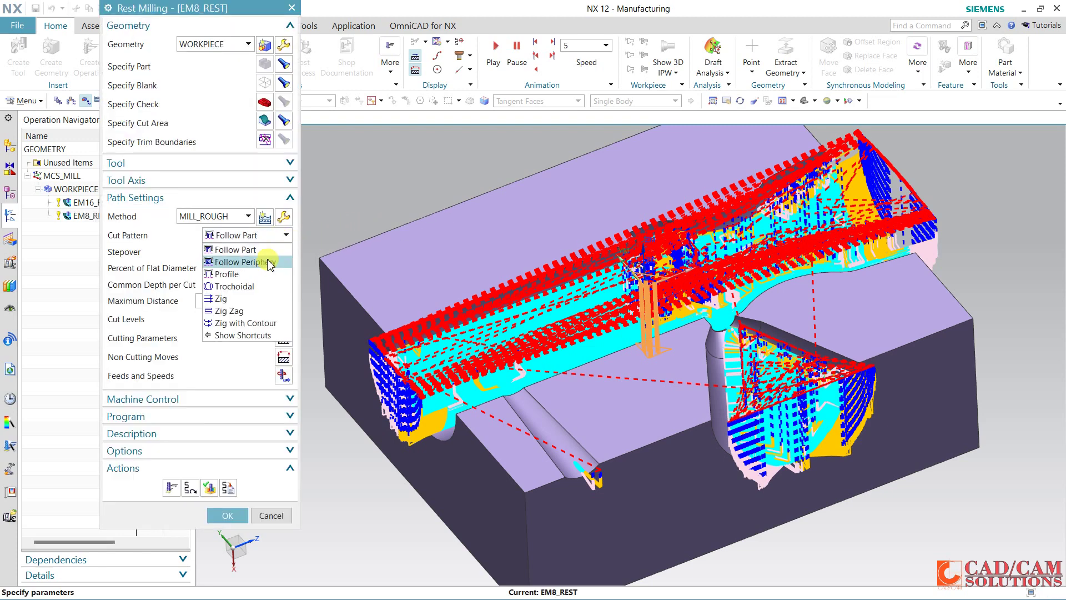
left_click(268, 263)
left_click(172, 488)
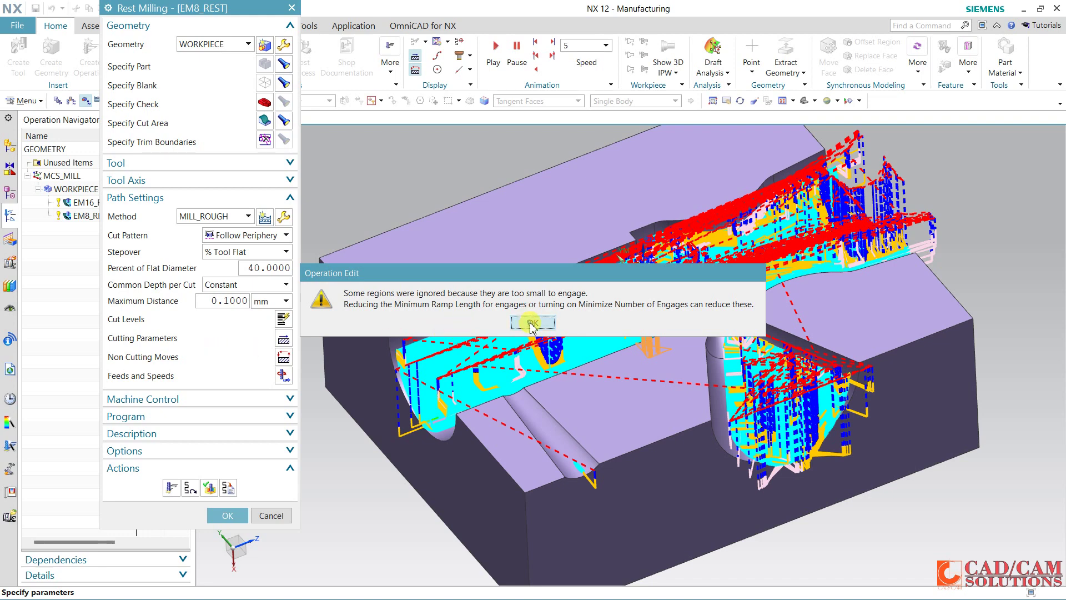
left_click(532, 322)
middle_click(694, 283)
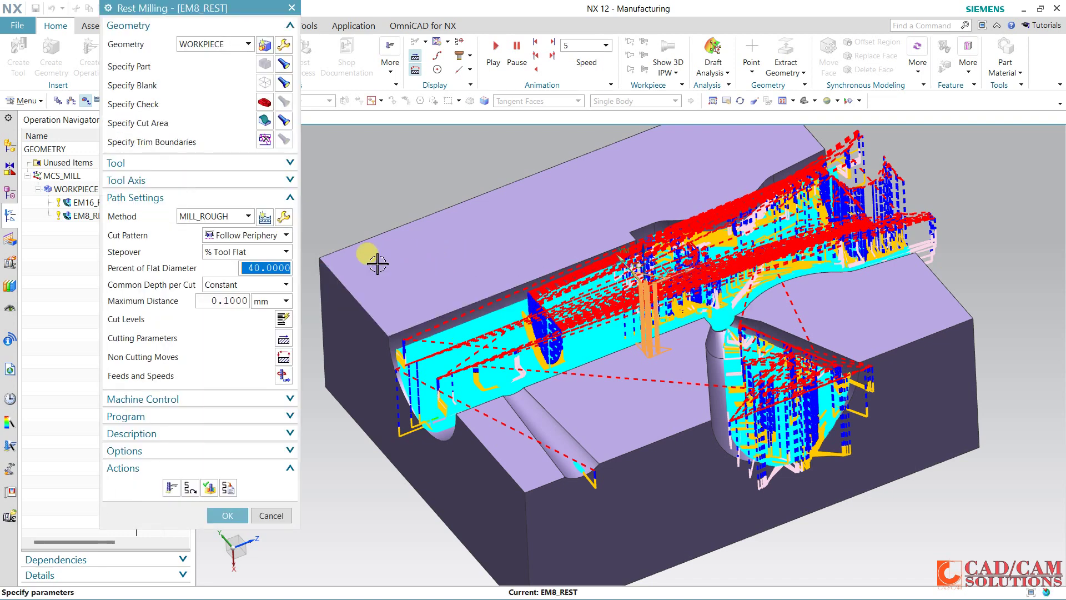
Regenerate the toolpath with Follow Part and tilt the model to inspect it
left_click(247, 234)
left_click(249, 252)
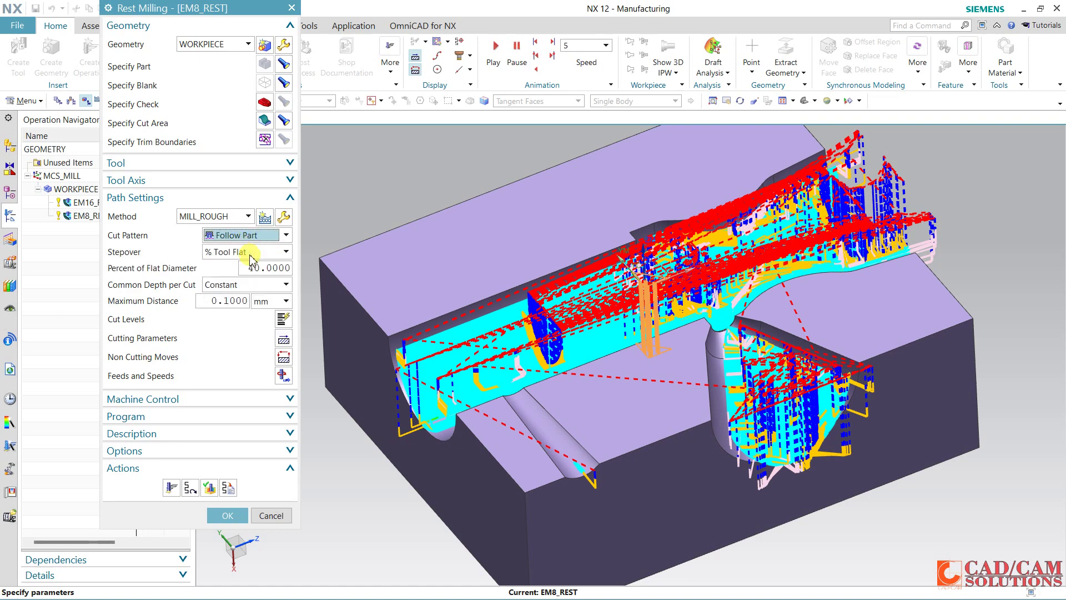
left_click(172, 487)
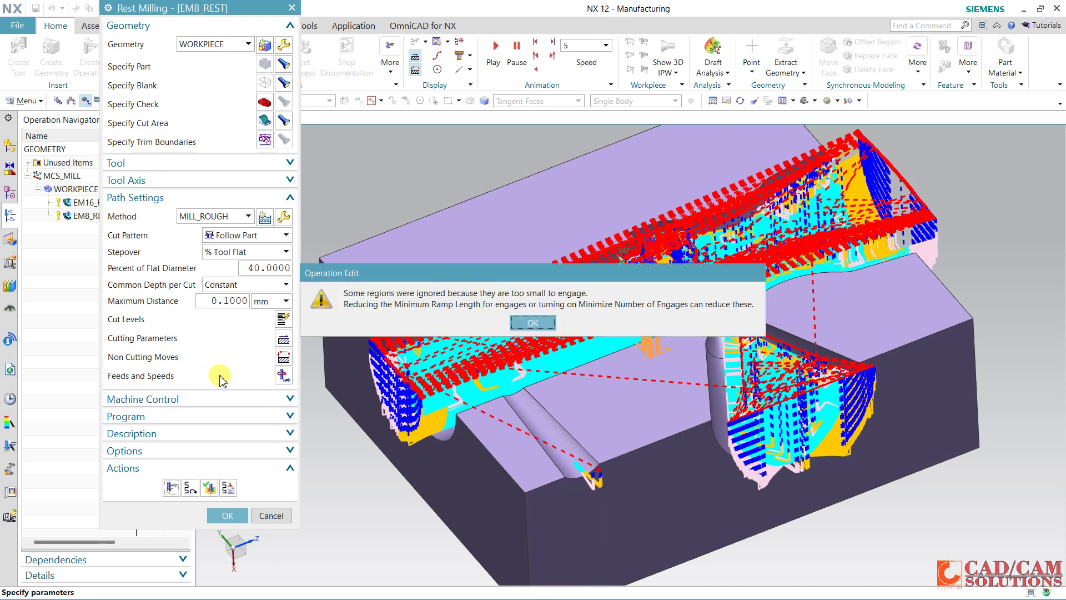
left_click(531, 323)
middle_click(532, 322)
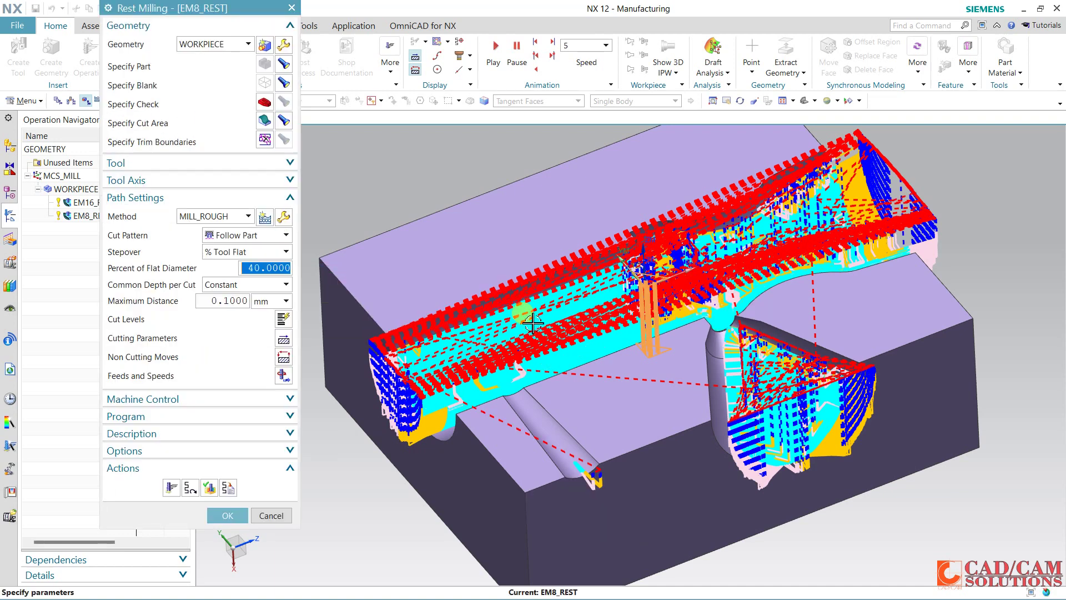
middle_click_drag(532, 322, 376, 183)
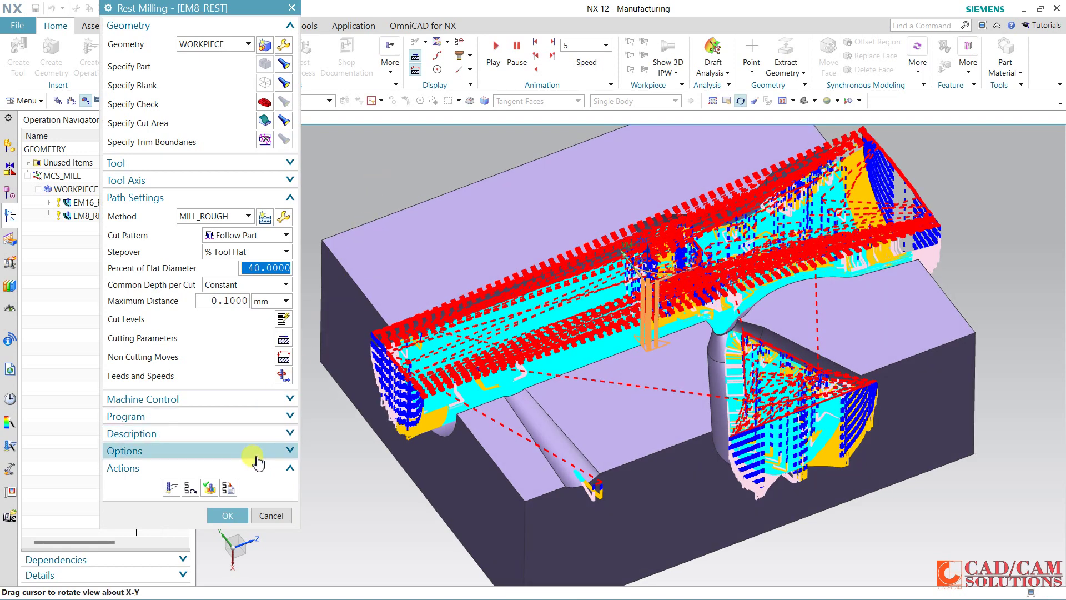
Play the 3D dynamic verification of EM8_REST through all 2025 motions and return
left_click(207, 492)
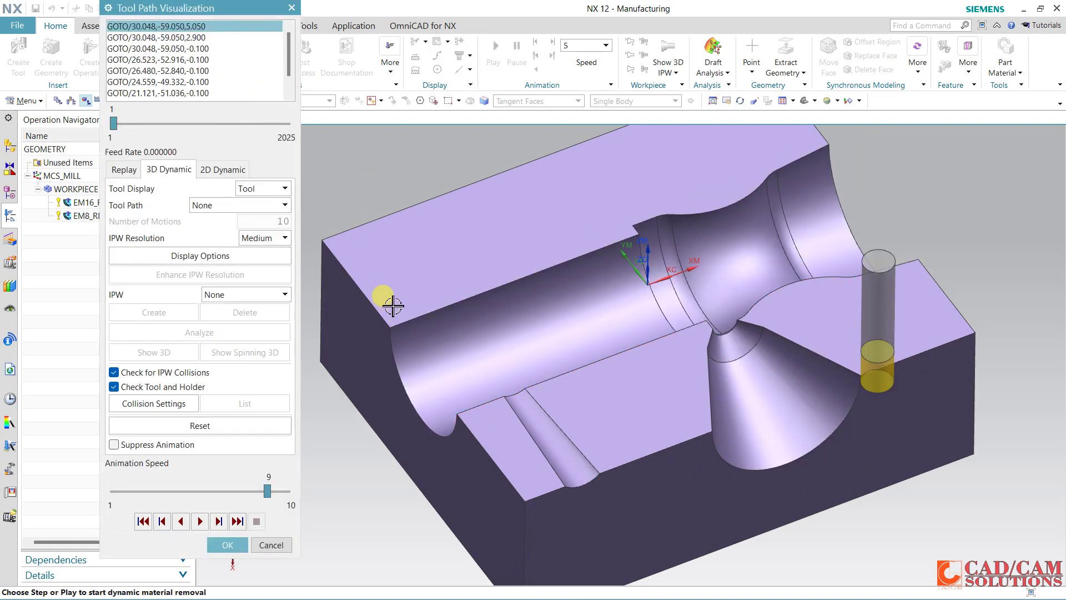
middle_click_drag(546, 271, 544, 272)
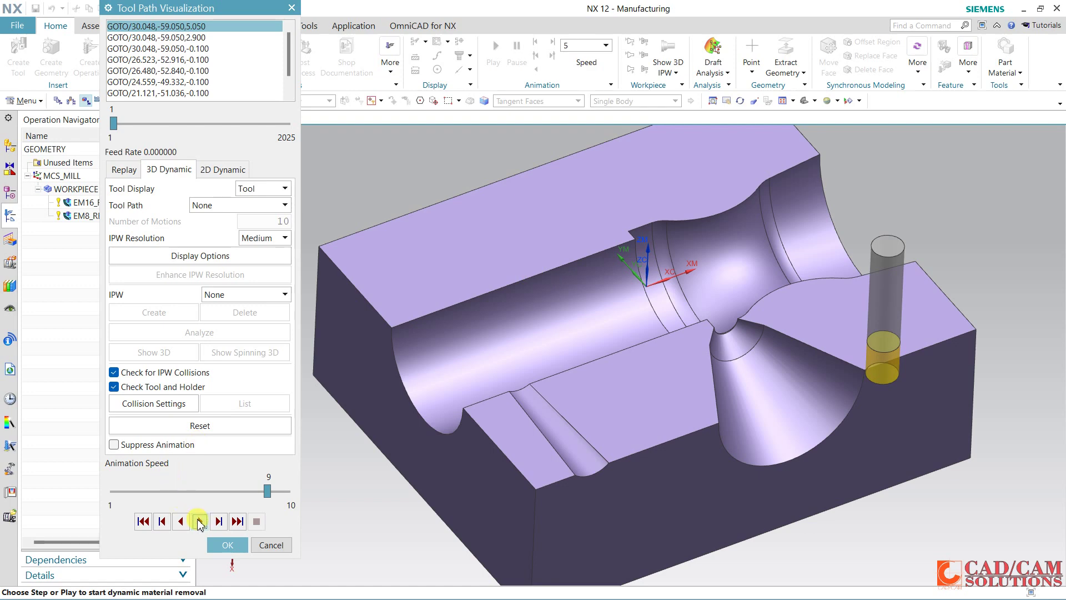
left_click(200, 521)
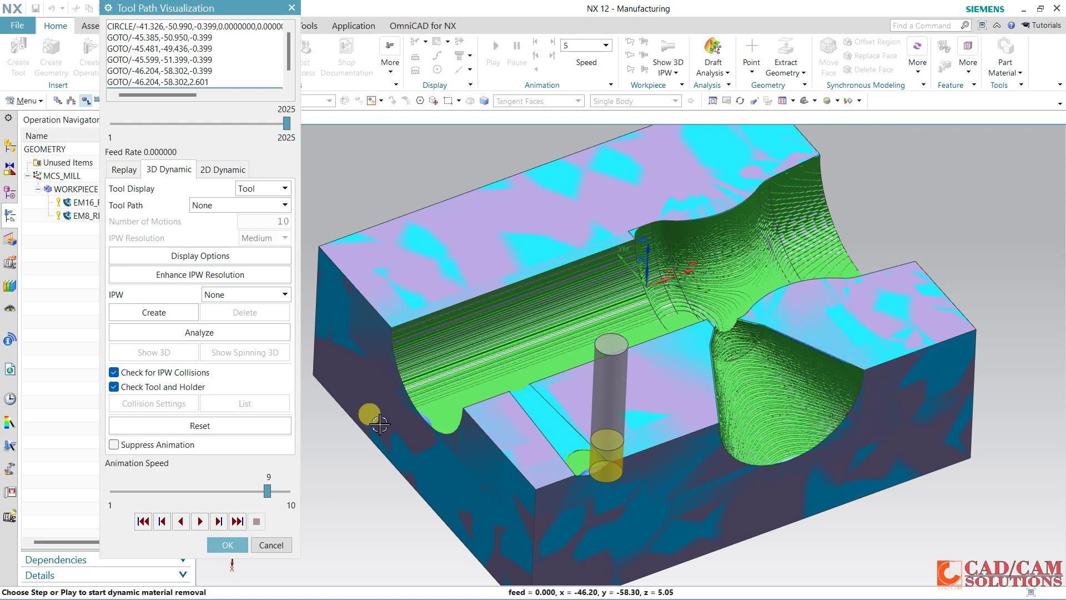
left_click(246, 543)
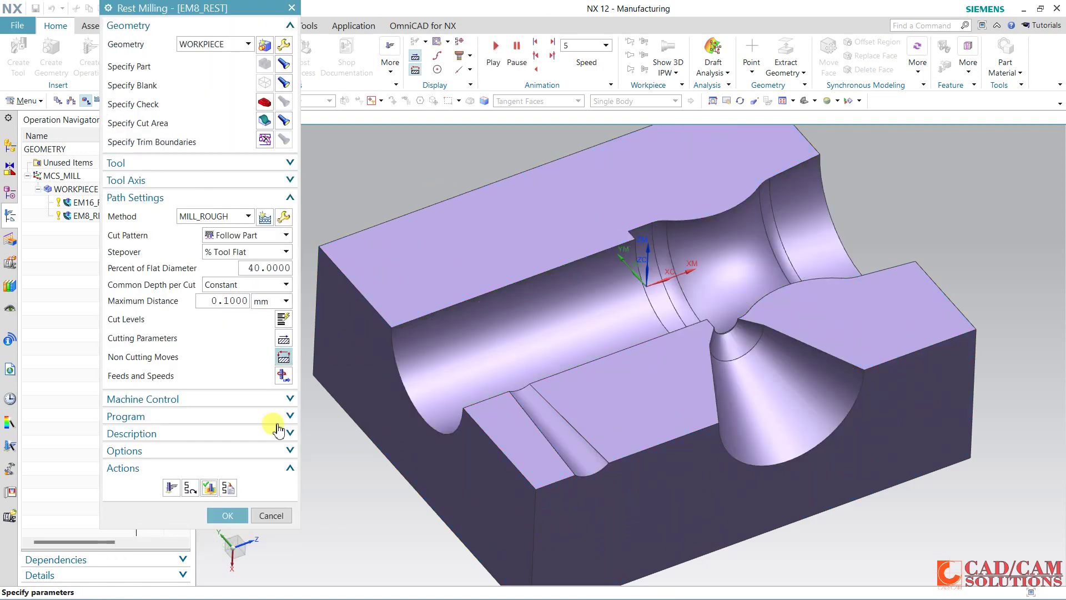
Close EM8_REST and create end mill EM4 with length 30 and flute length 10
left_click(240, 523)
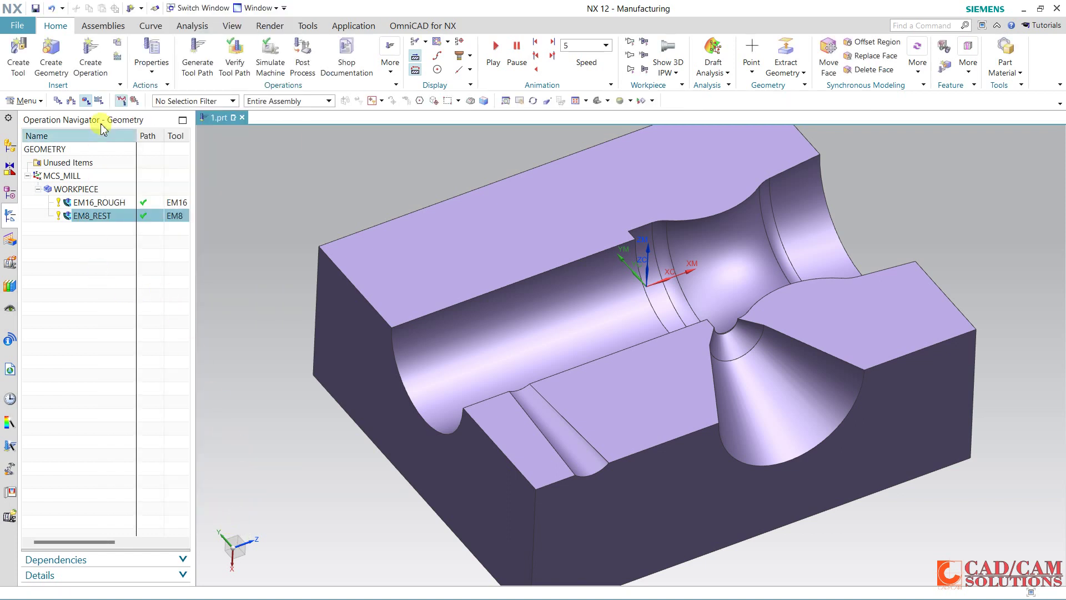
left_click(18, 52)
type("EM4")
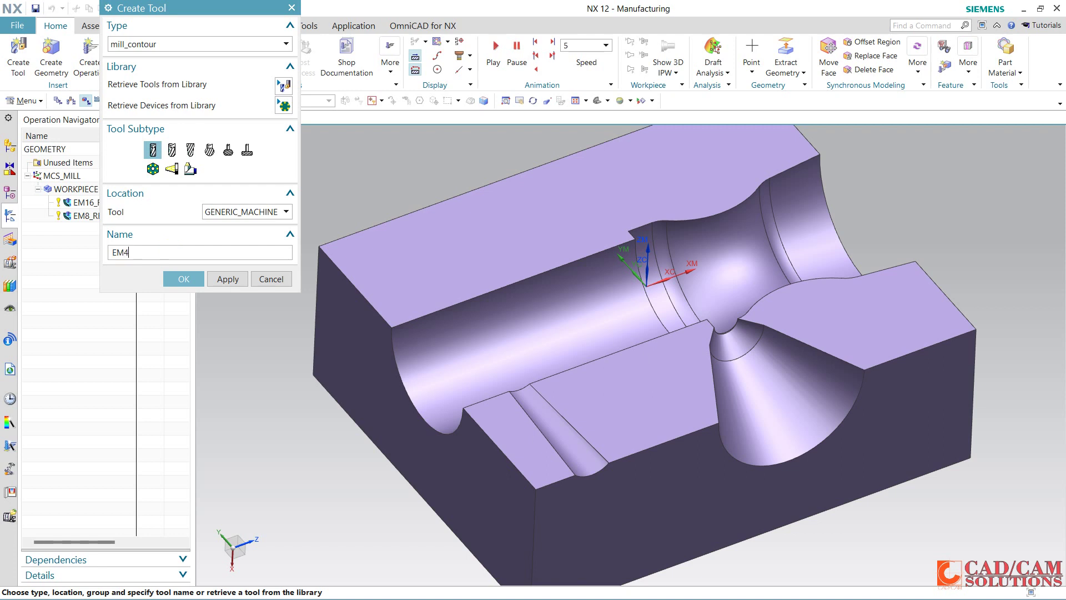
key("Return")
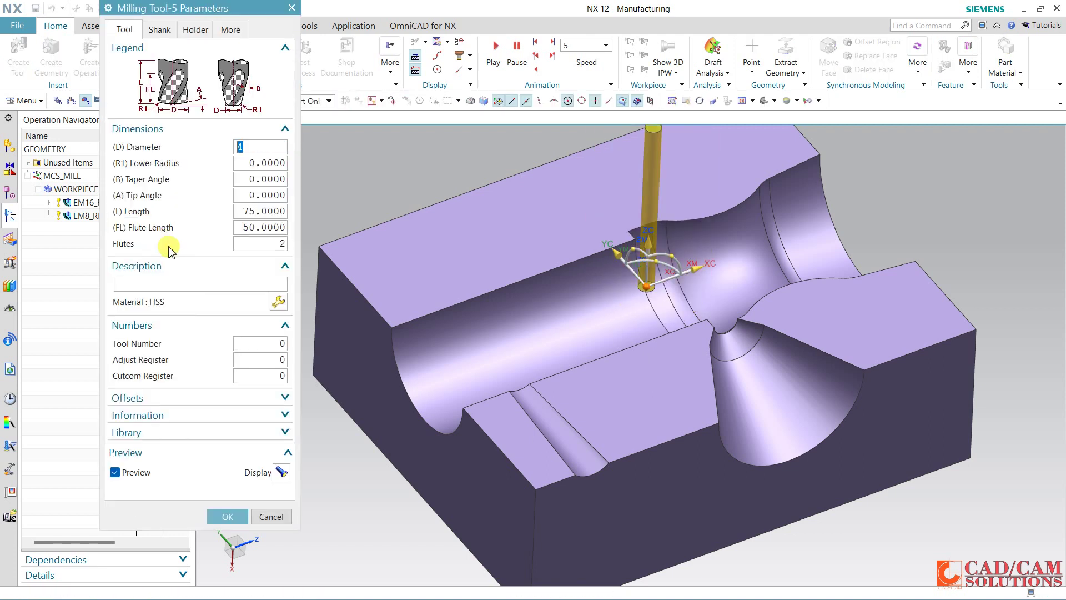
key("Return")
left_click(245, 230)
type("30")
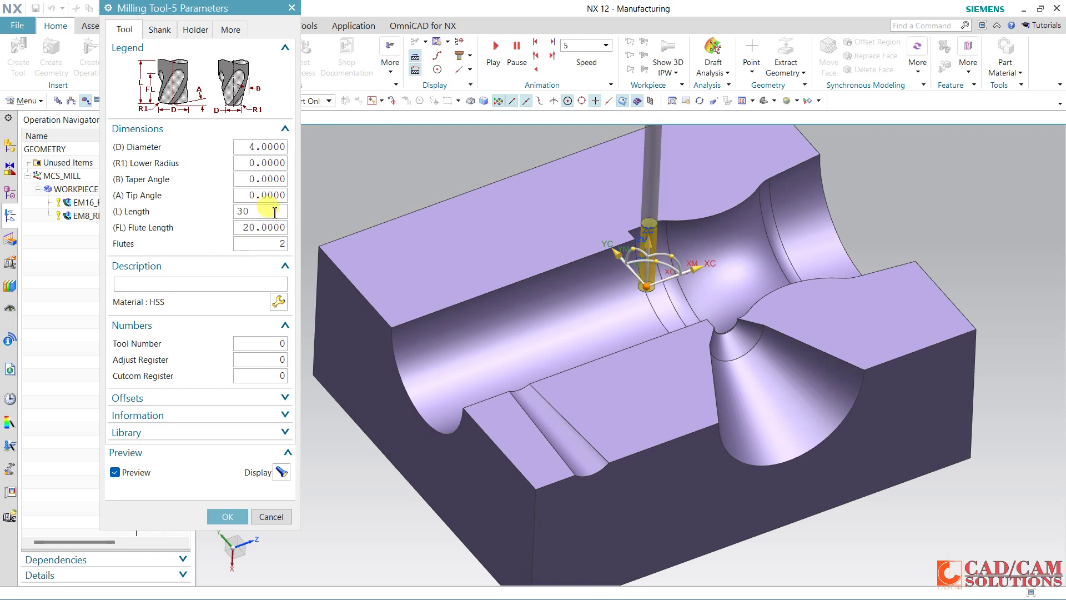
key("Return")
left_click(270, 225)
type("10")
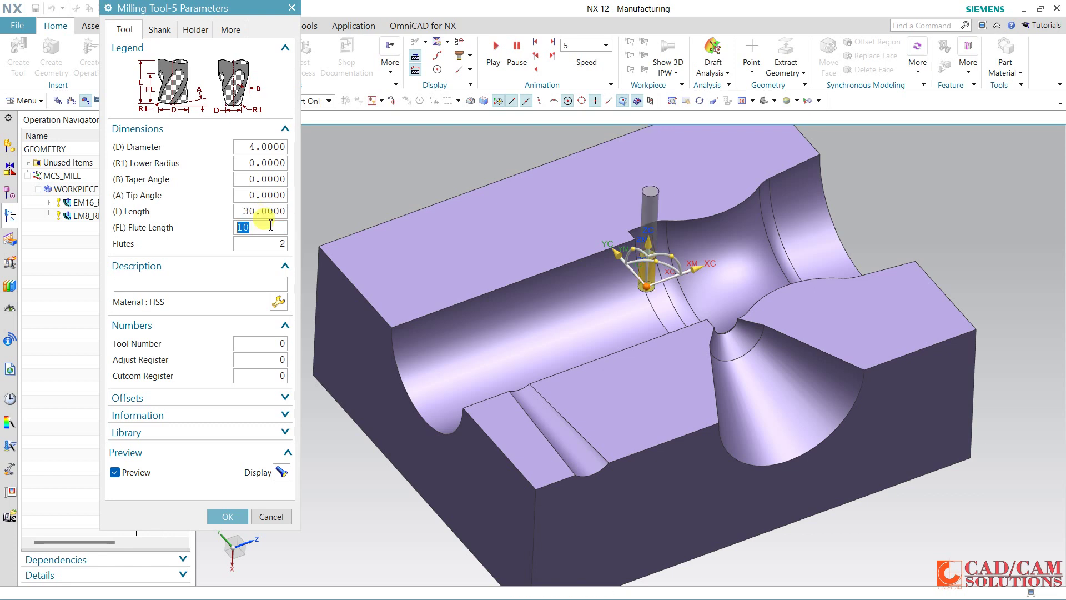
left_click(225, 515)
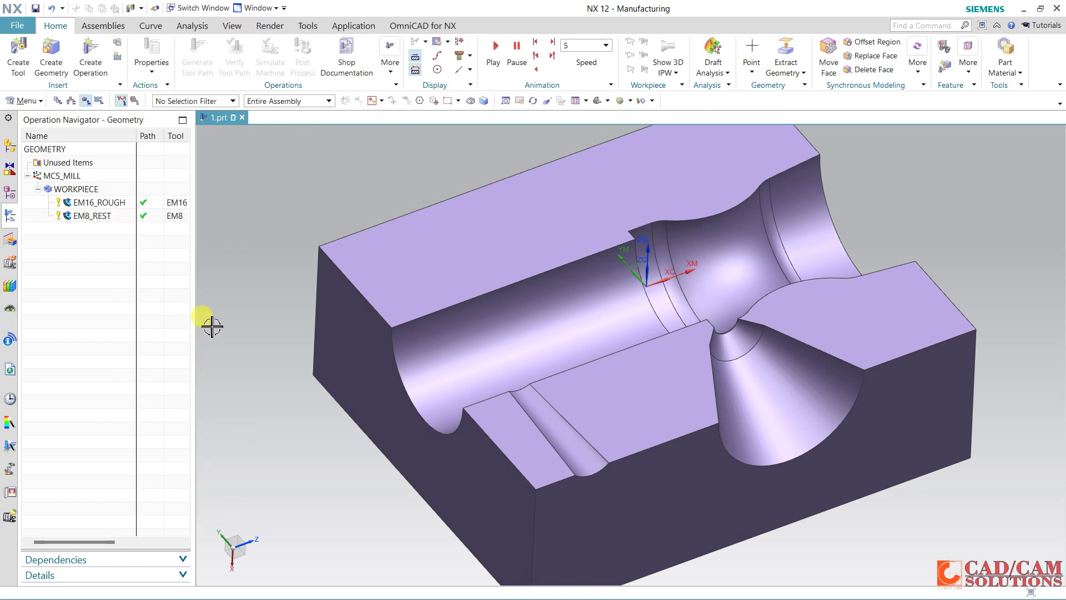
Create a Rest Milling operation named EM4_REST using tool EM4
left_click(96, 80)
left_click(227, 87)
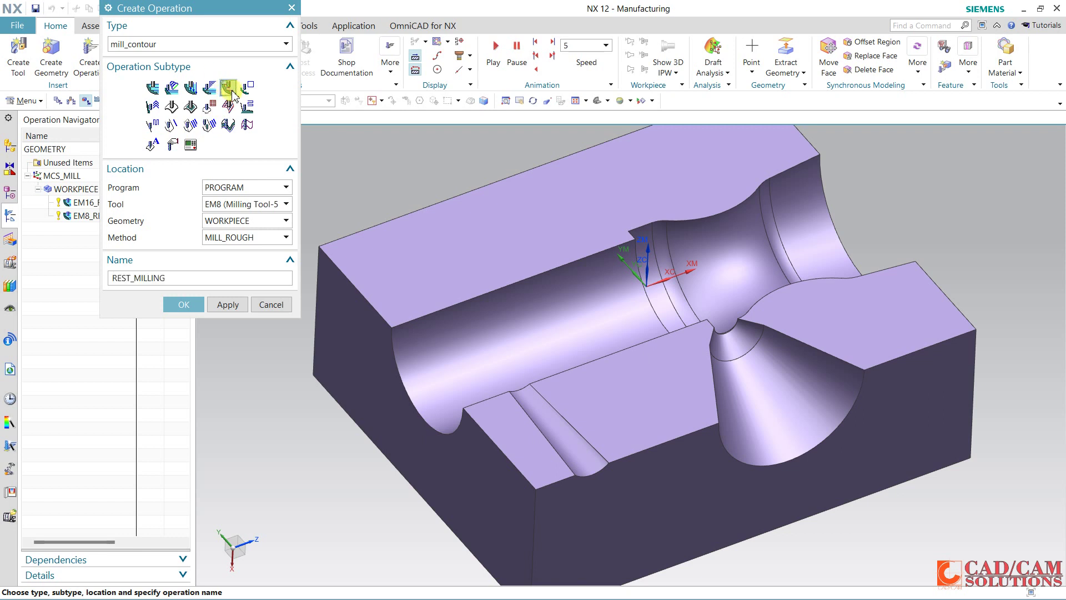
left_click(225, 207)
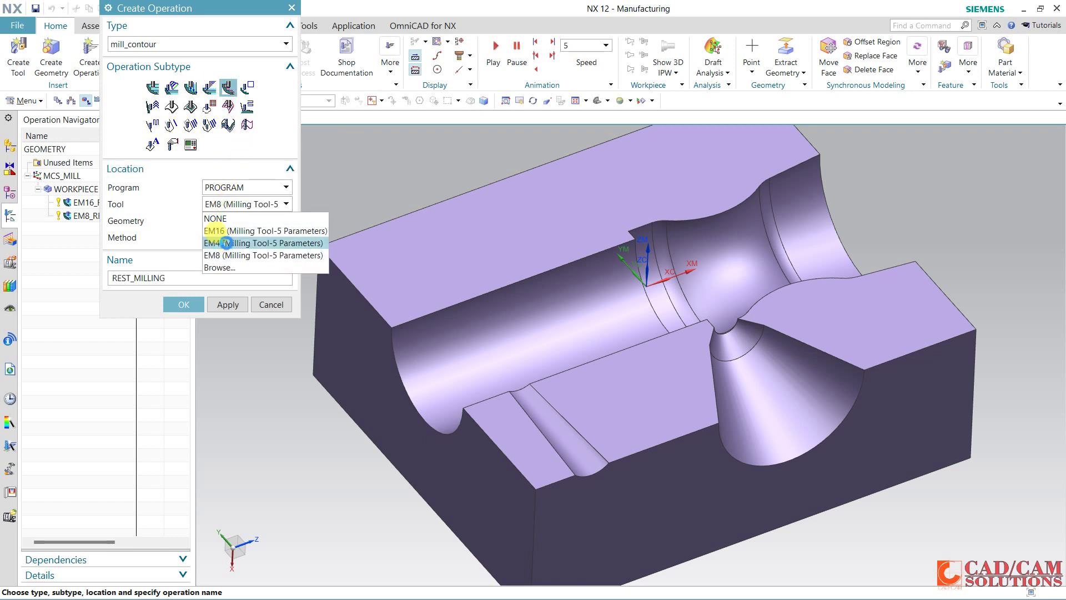
left_click(240, 230)
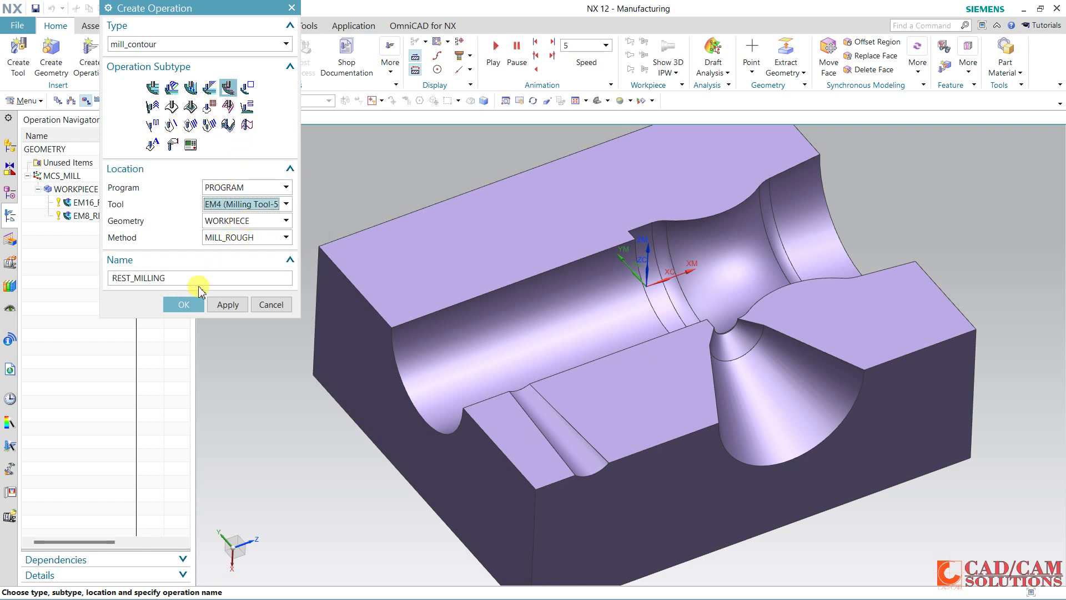
left_click_drag(177, 276, 138, 288)
type("EM4_REST")
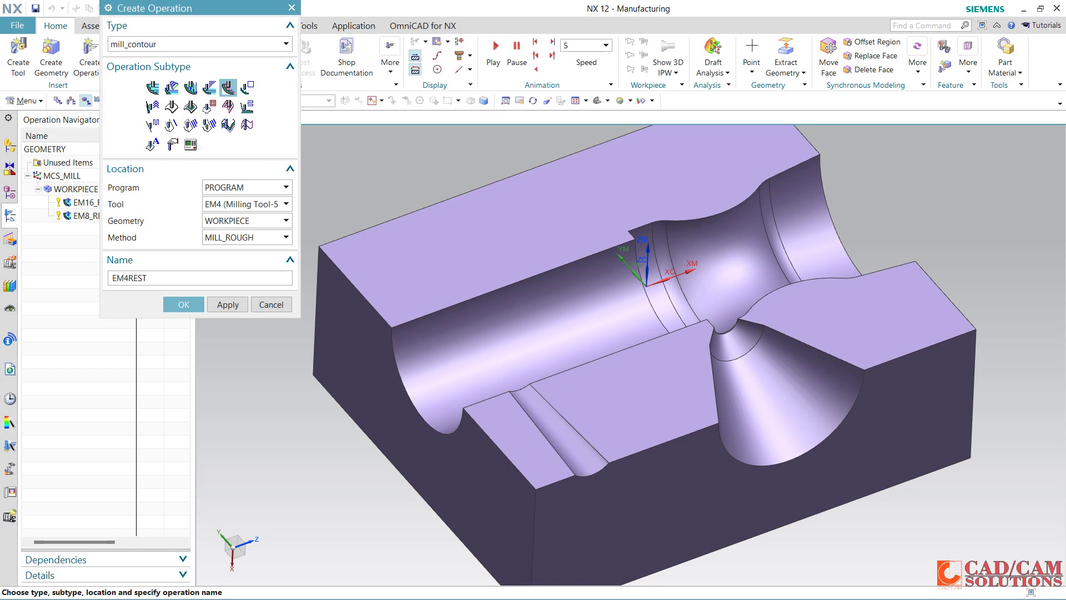
left_click(195, 303)
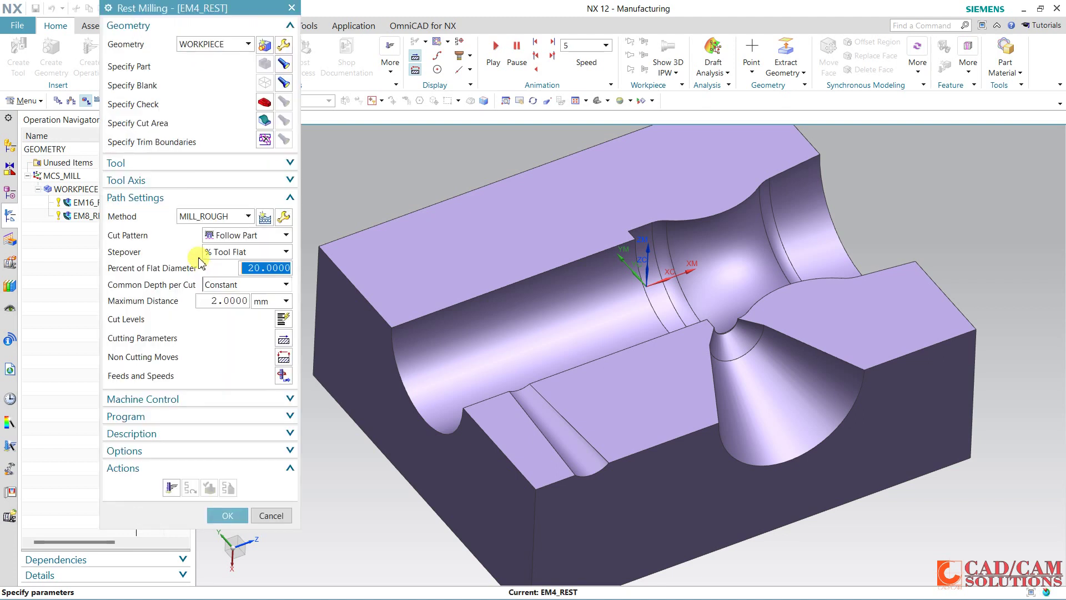
Select the 10 cavity faces as the EM4_REST cut area using Tangent Faces
left_click(260, 120)
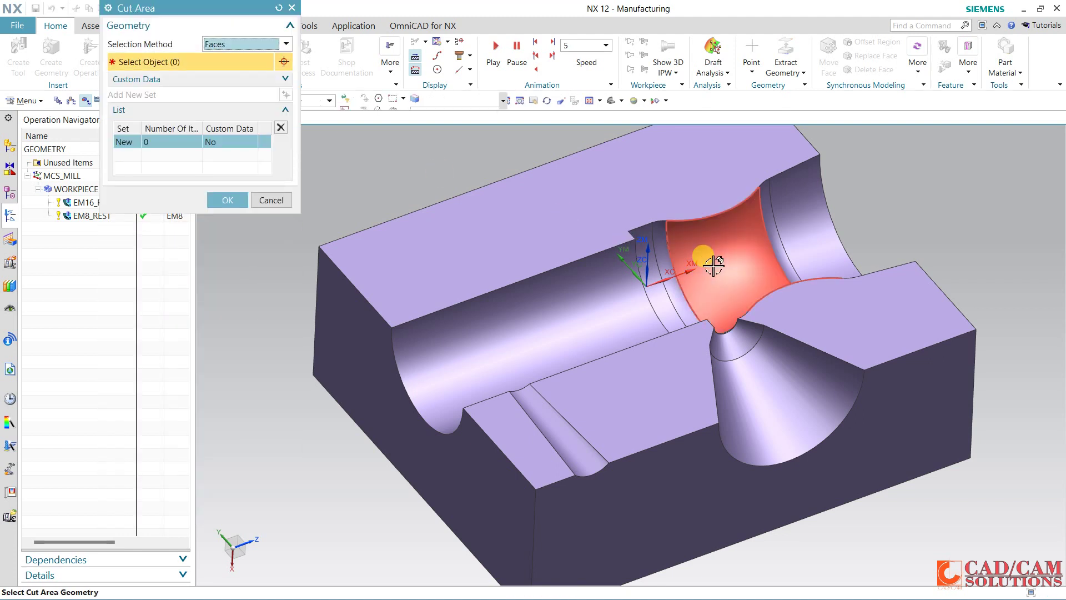
left_click(536, 101)
left_click(536, 126)
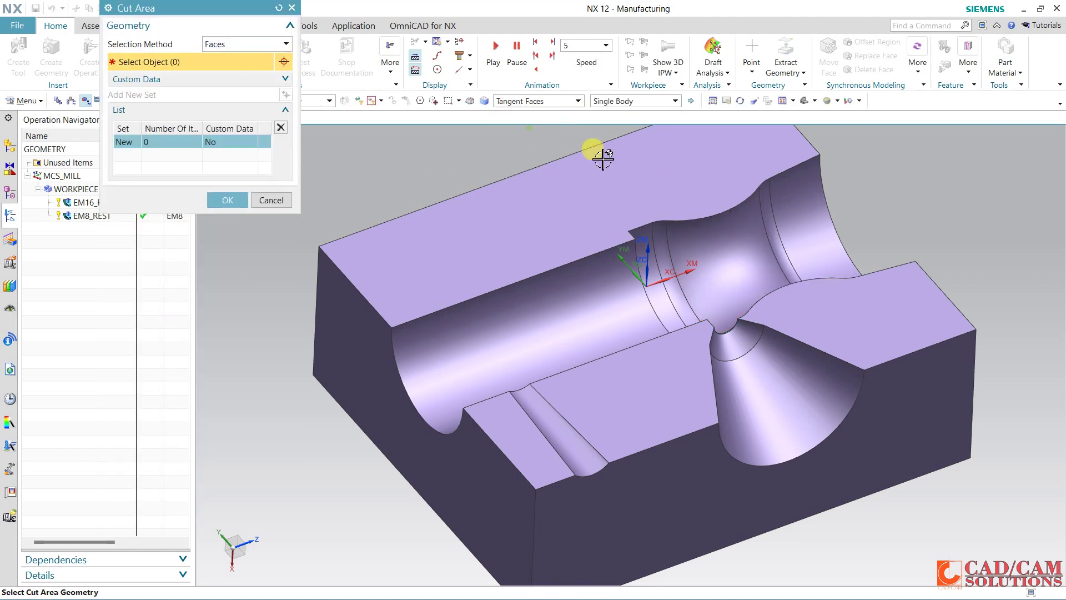
left_click(719, 262)
left_click(625, 301)
left_click(756, 408)
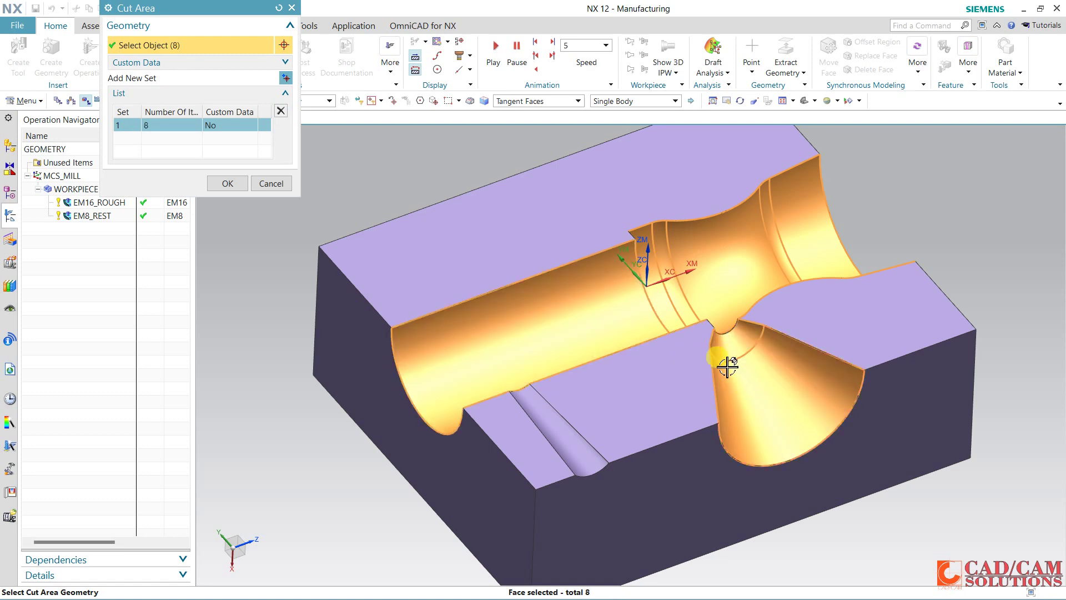
left_click(552, 431)
mouse_move(655, 302)
middle_mouse_down()
mouse_move(628, 323)
mouse_move(646, 268)
middle_mouse_up()
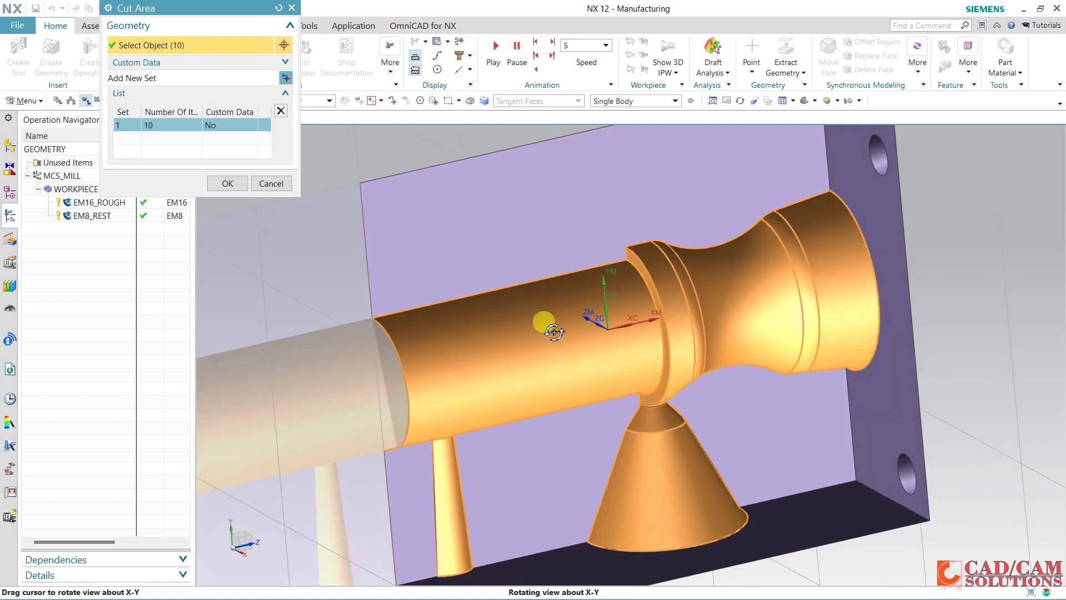
middle_click_drag(542, 317, 576, 307)
left_click(227, 184)
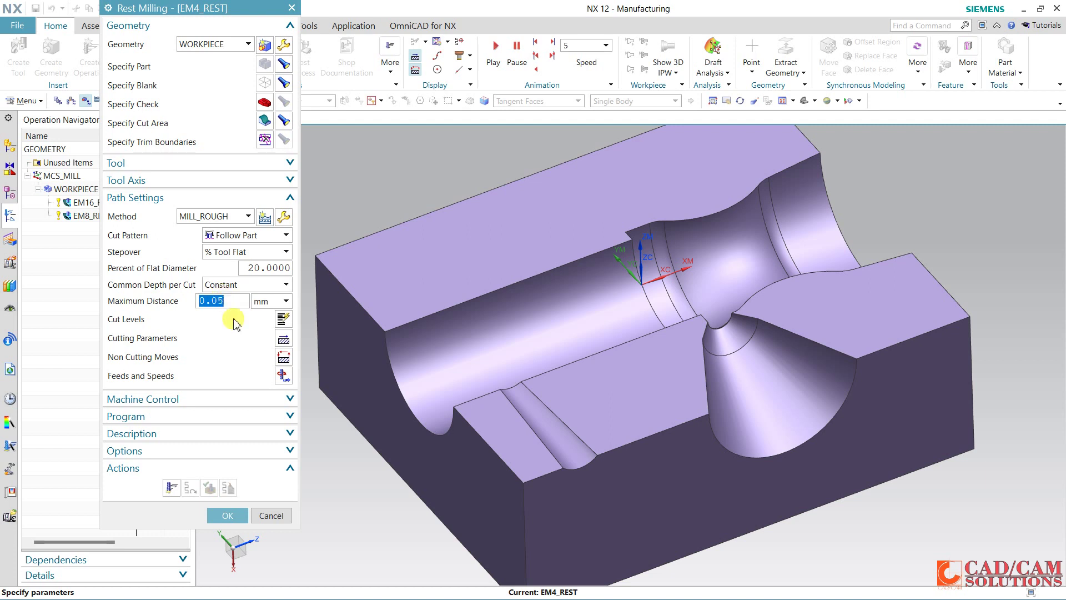
In Cutting Parameters, set part side stock to 0.05 and tolerances to 0.03
left_click(273, 340)
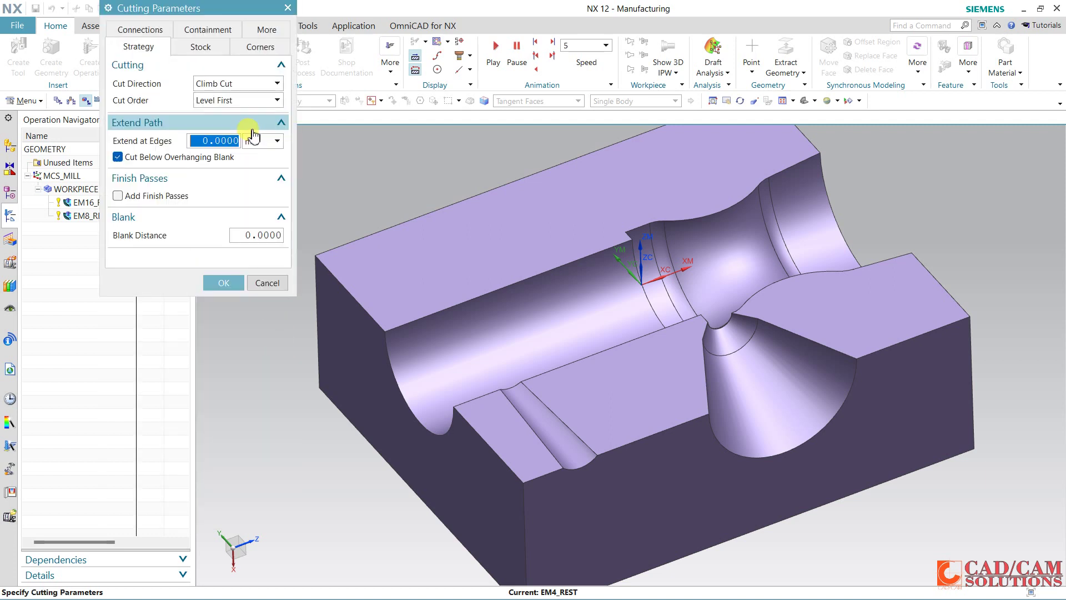
left_click(245, 101)
left_click(204, 46)
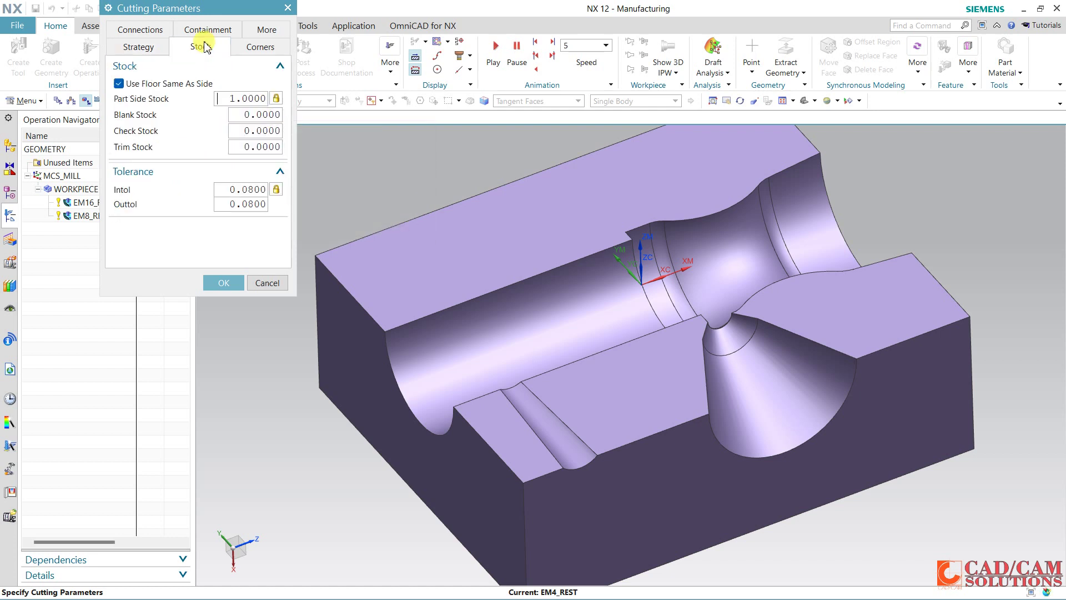
left_click(251, 99)
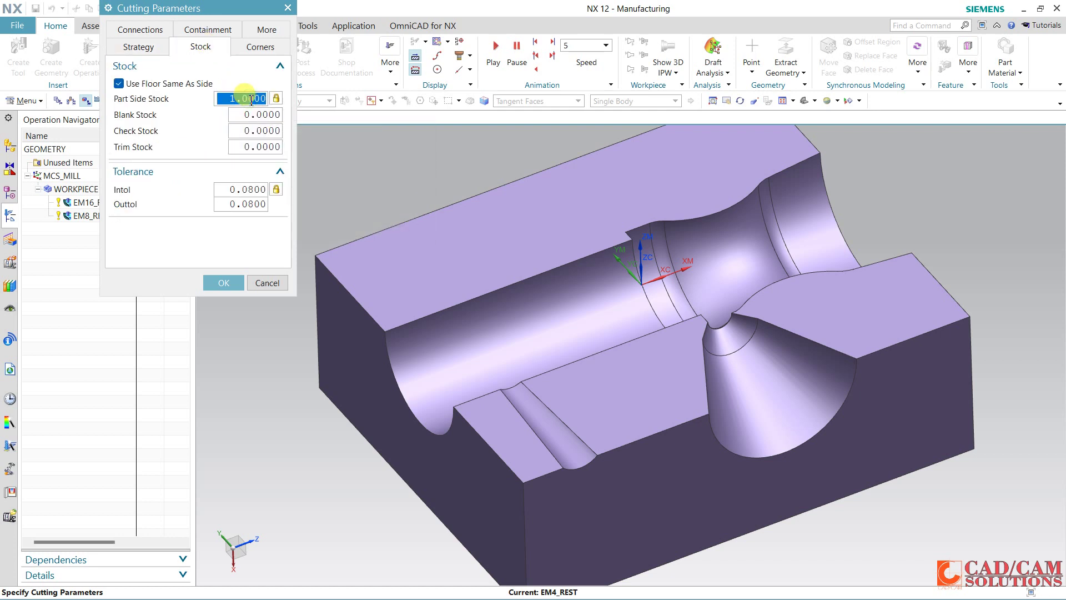
type("0.0")
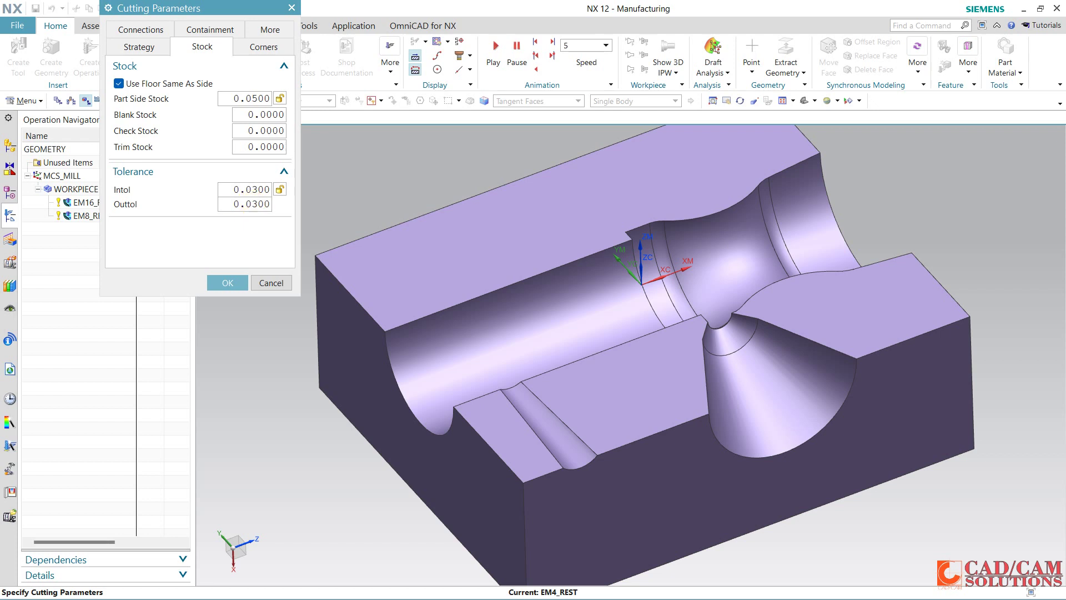
left_click(227, 284)
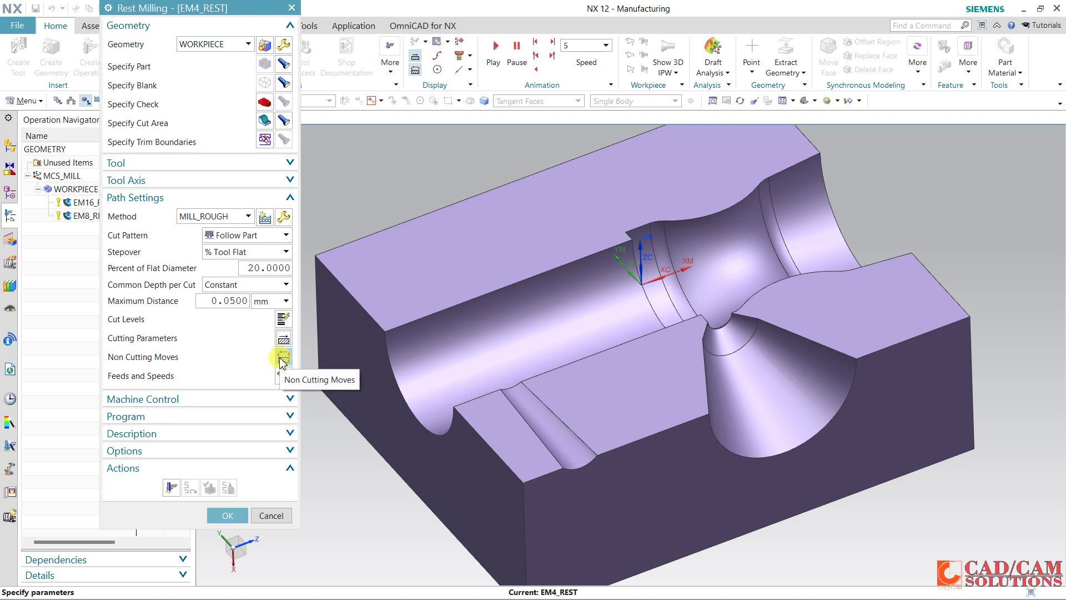
Generate the EM4_REST toolpath and replay it on the part
left_click(171, 486)
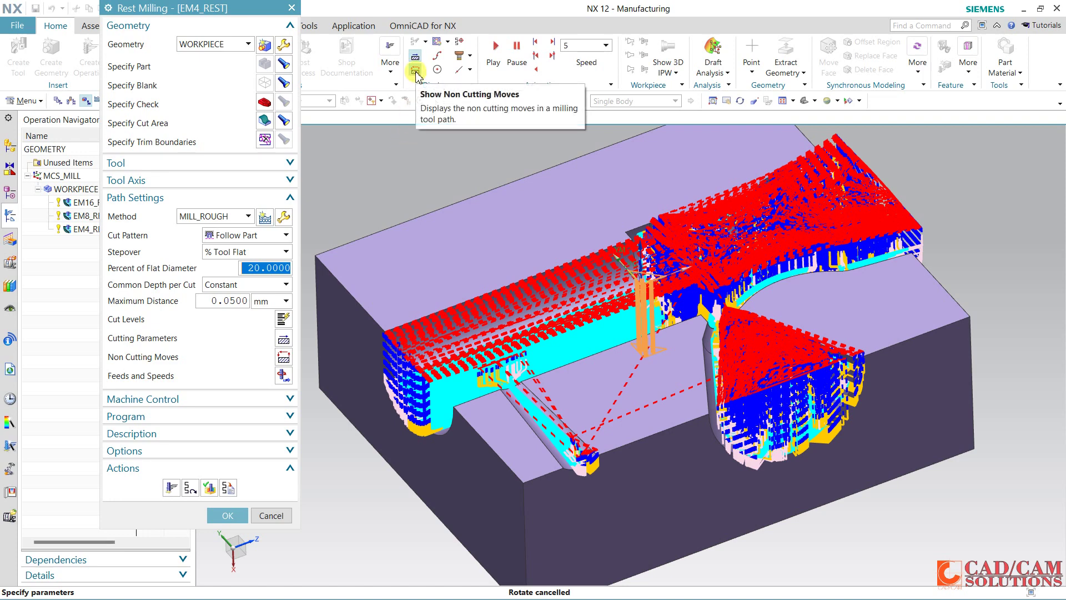
left_click(406, 203)
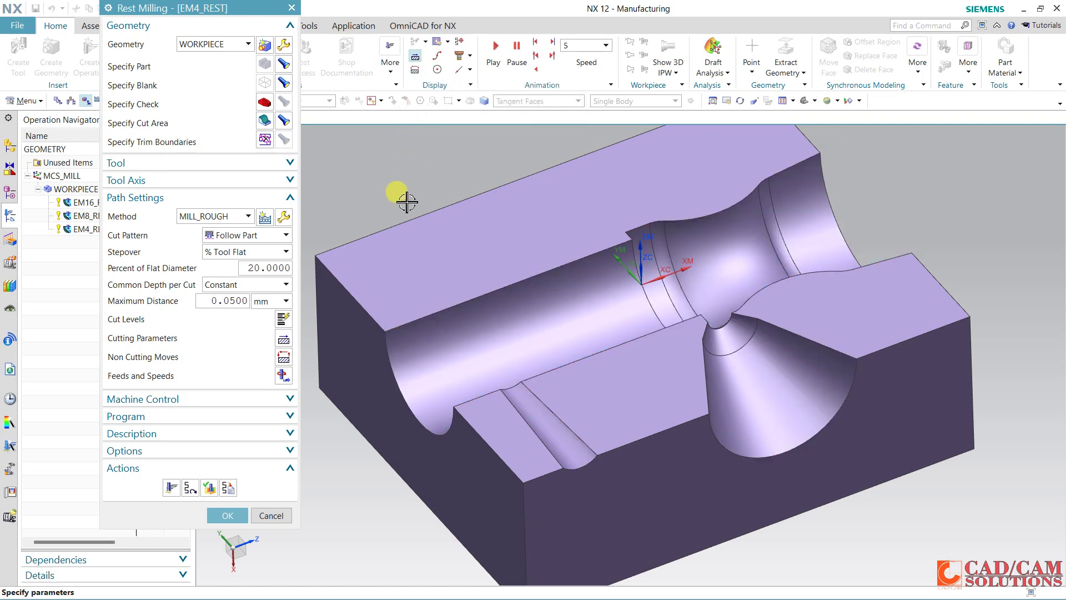
left_click(187, 488)
left_click(432, 265)
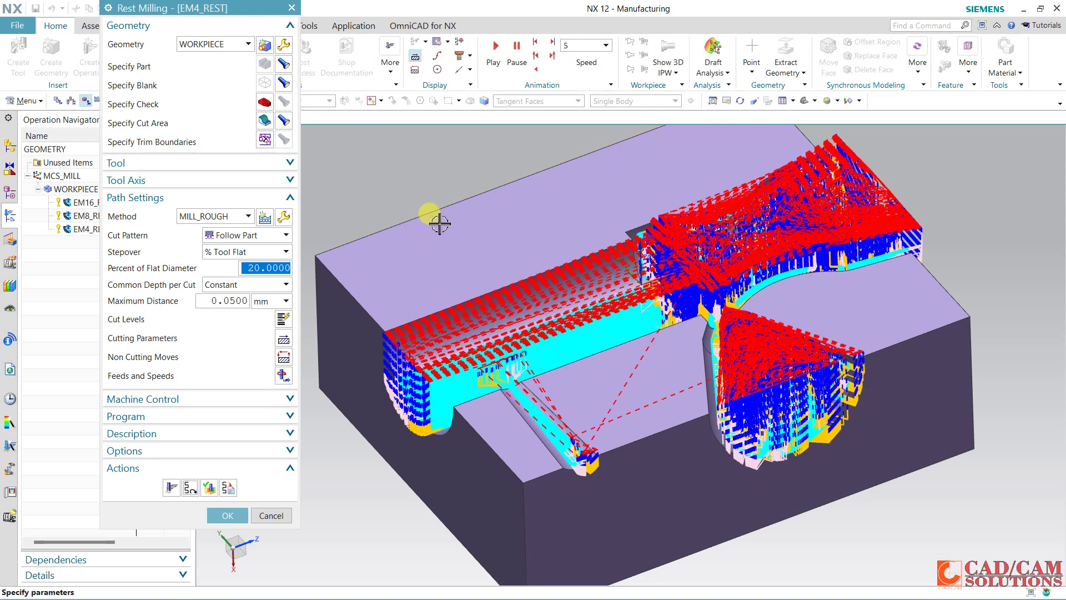
Hide non-cutting moves, inspect the cutting passes, and bring up toolpath verification
left_click(415, 69)
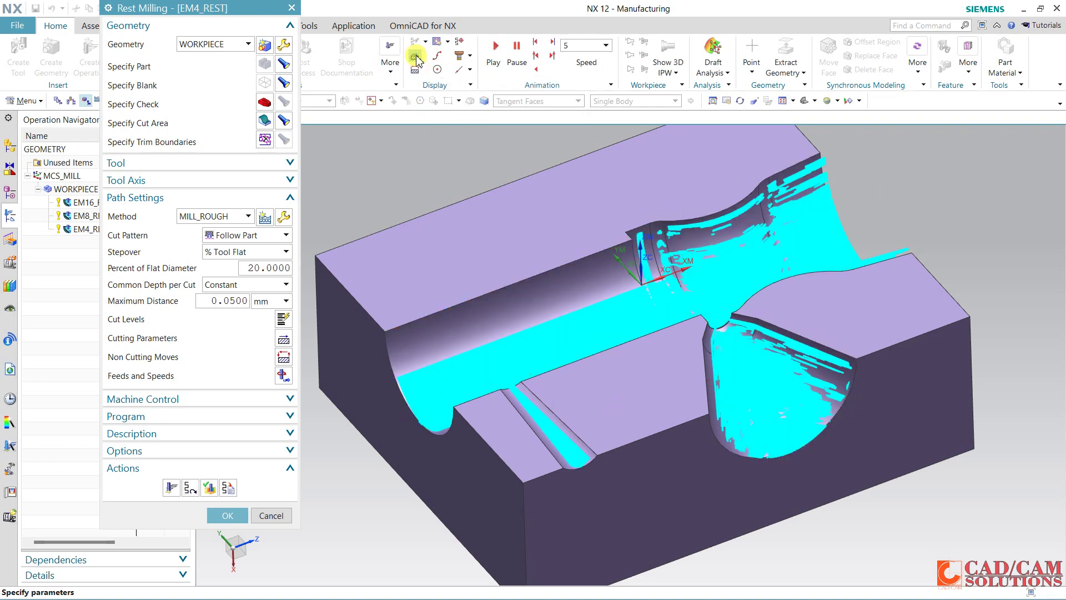
middle_click_drag(469, 225, 471, 245)
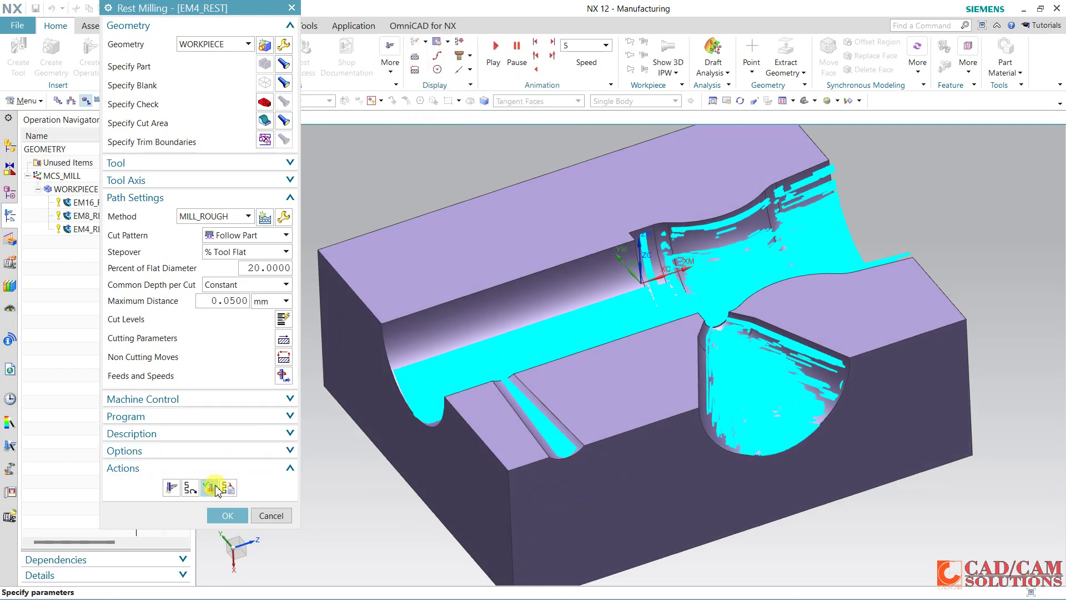
left_click(209, 487)
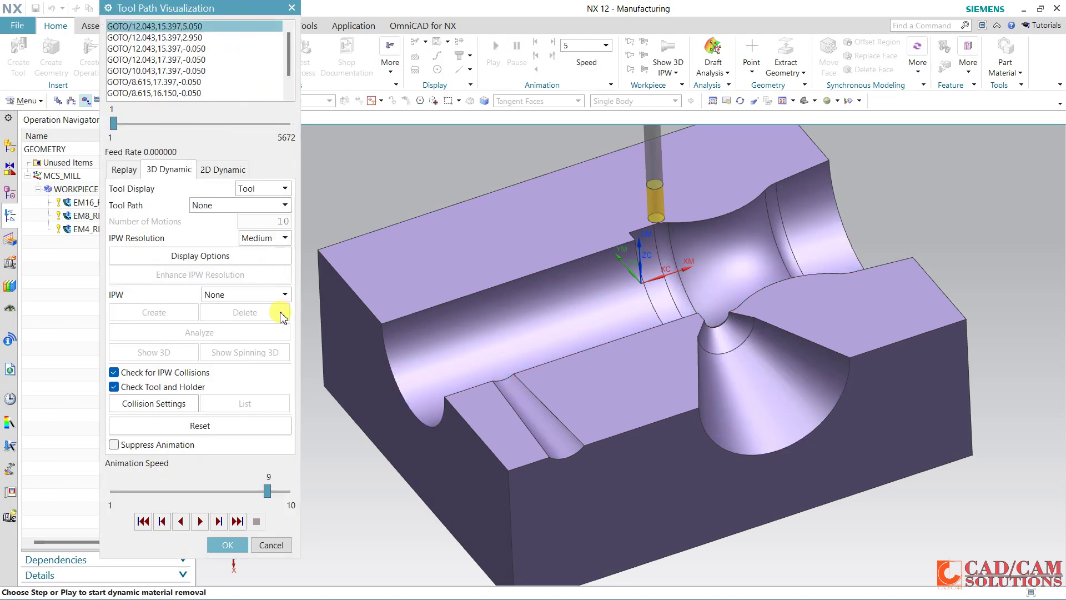
Run EM4_REST's 3D dynamic simulation through all 5672 motions, then start a thickness analysis of the workpiece
left_click(208, 521)
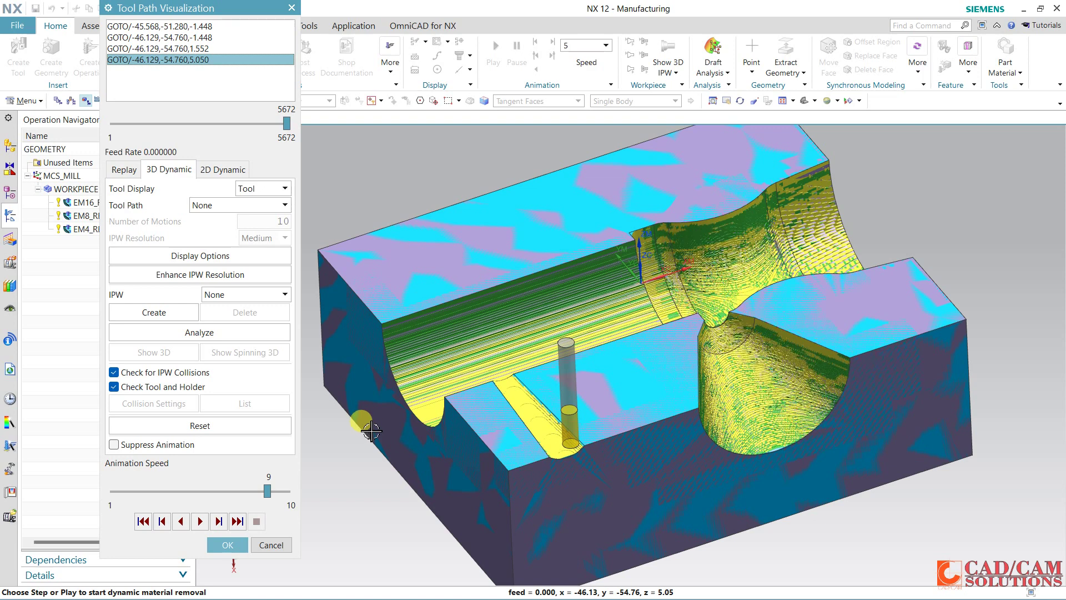
left_click(236, 333)
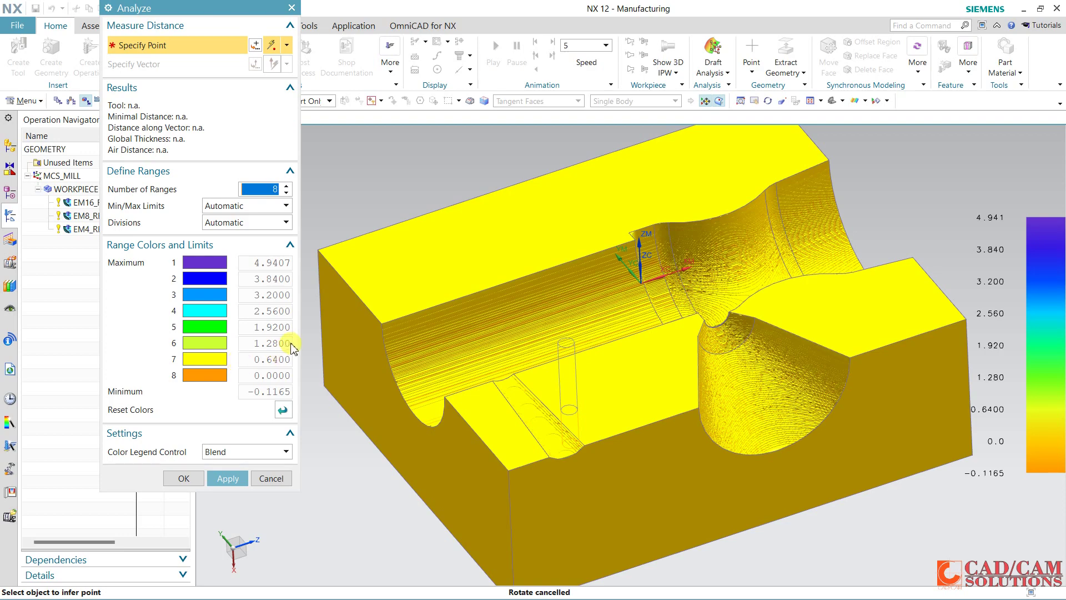
Measure leftover stock thickness at six points across the channel, upper edge, groove and fillet
mouse_move(606, 291)
middle_mouse_down()
mouse_move(597, 340)
mouse_move(609, 316)
middle_mouse_up()
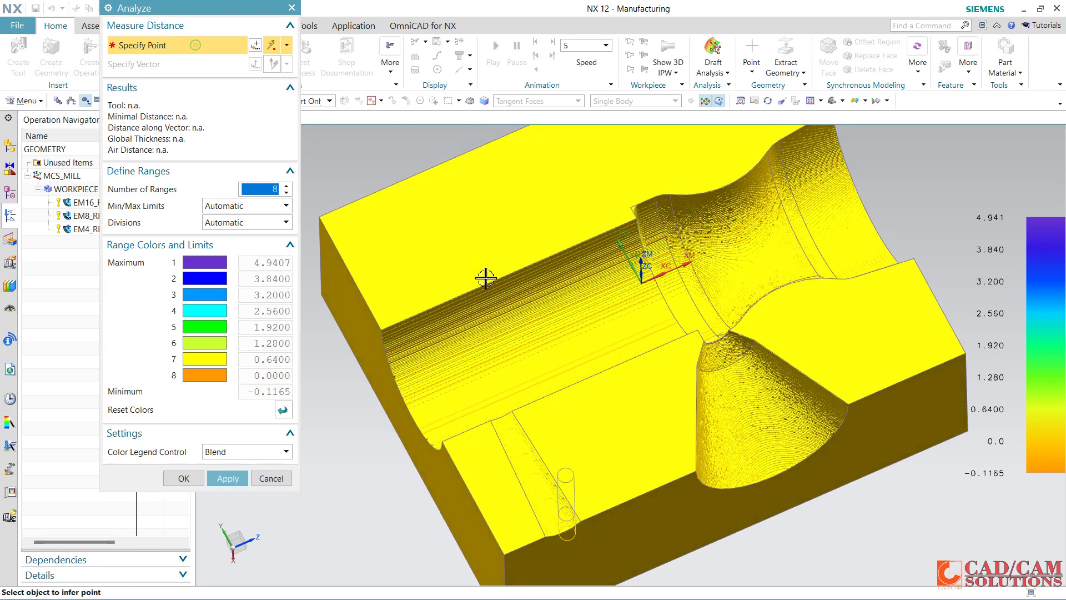
left_click(564, 337)
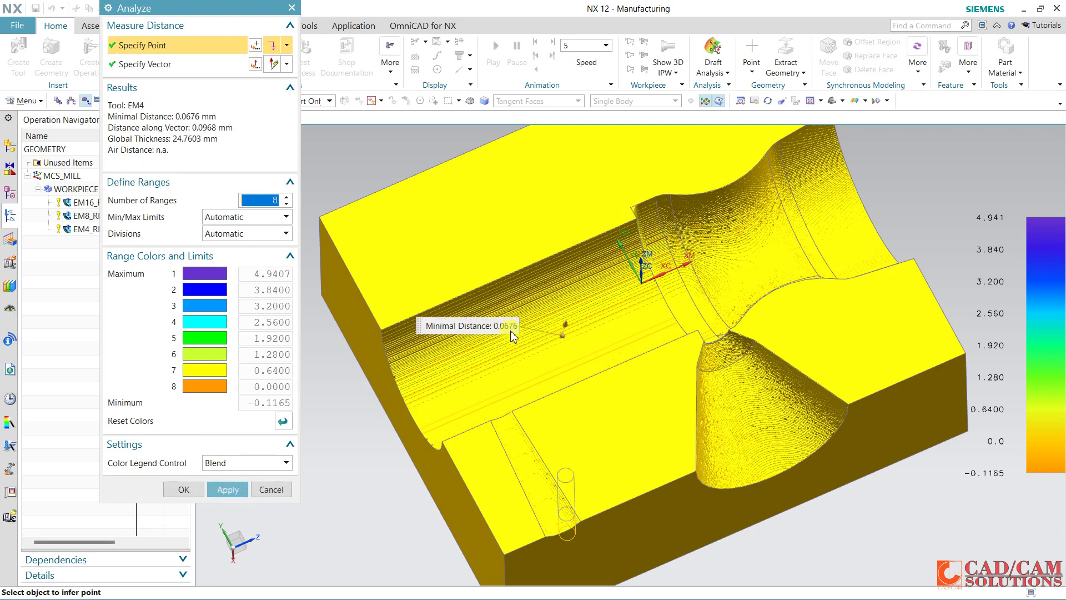
left_click(792, 262)
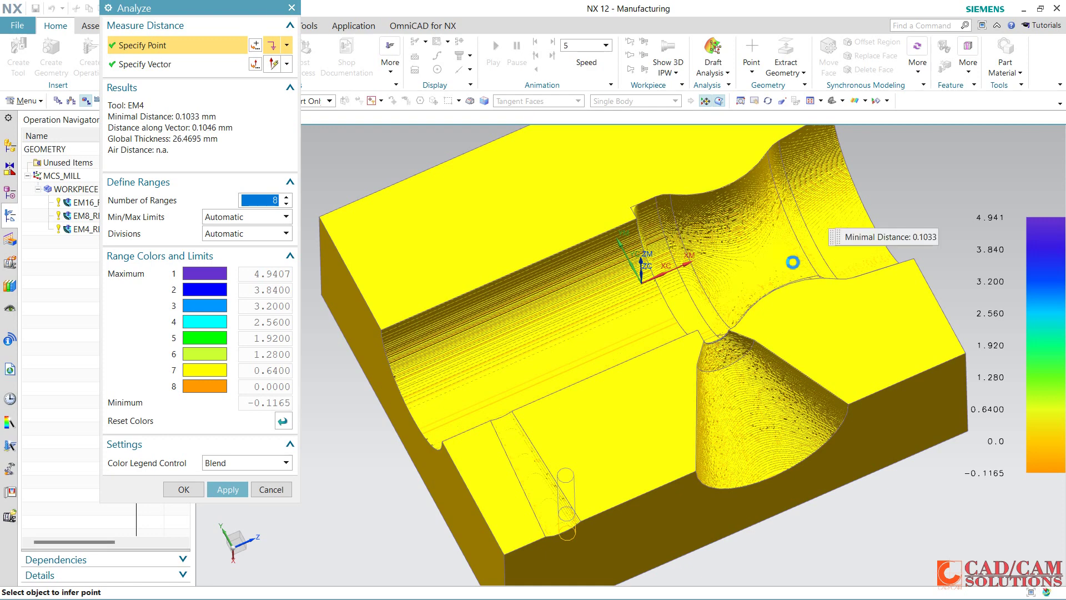
left_click(793, 161)
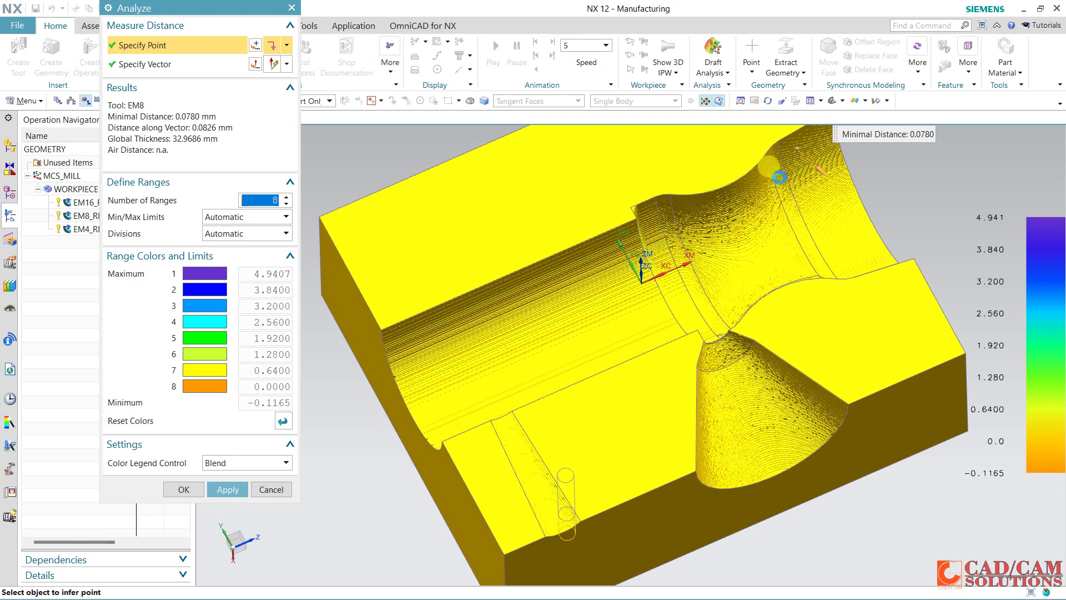
left_click(782, 196)
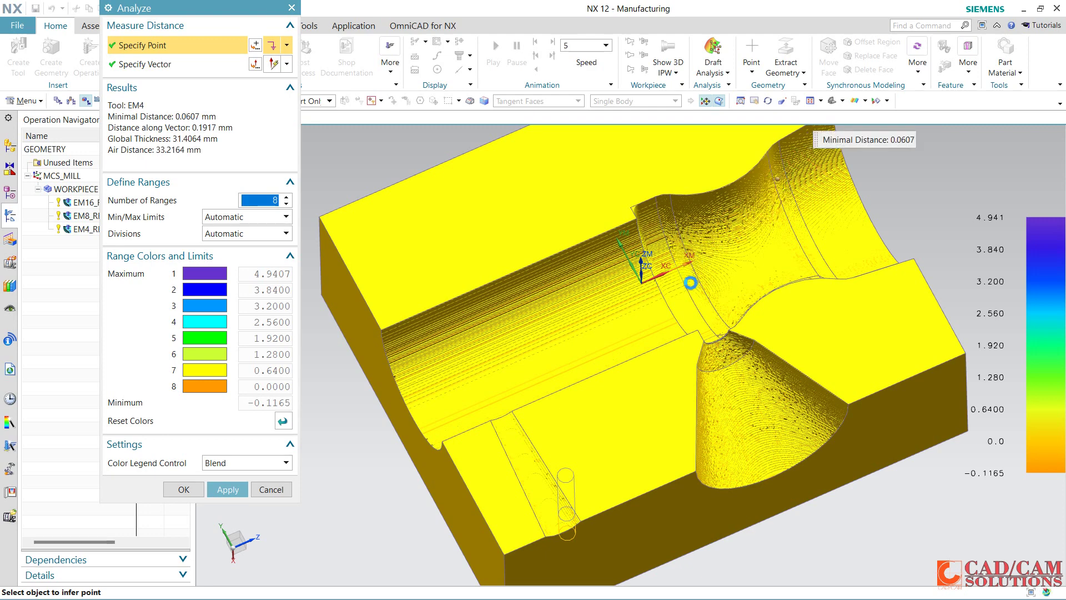
left_click(690, 282)
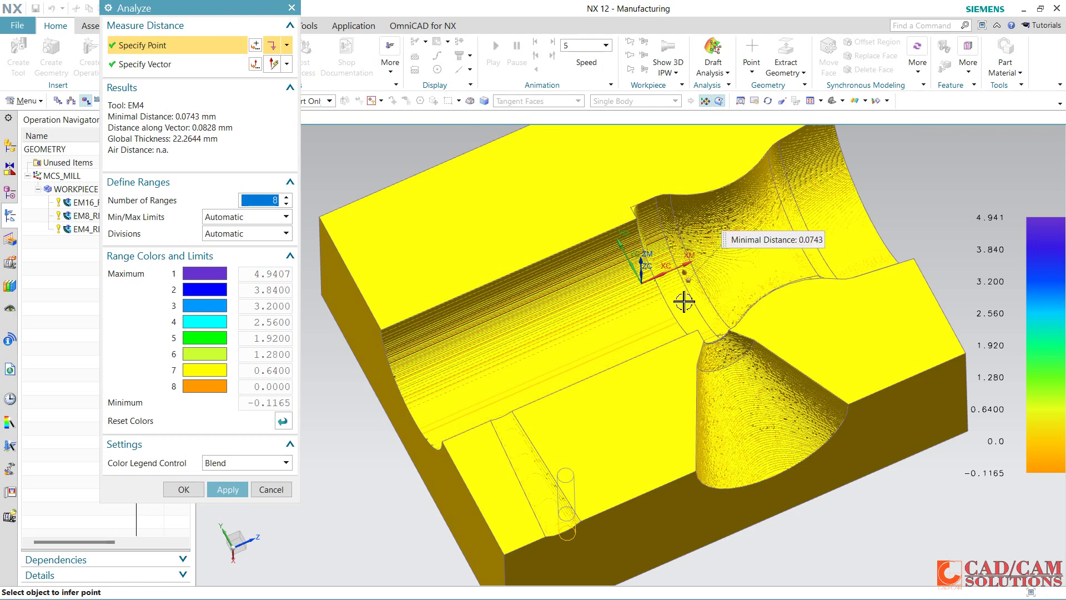
middle_click_drag(666, 295, 654, 291)
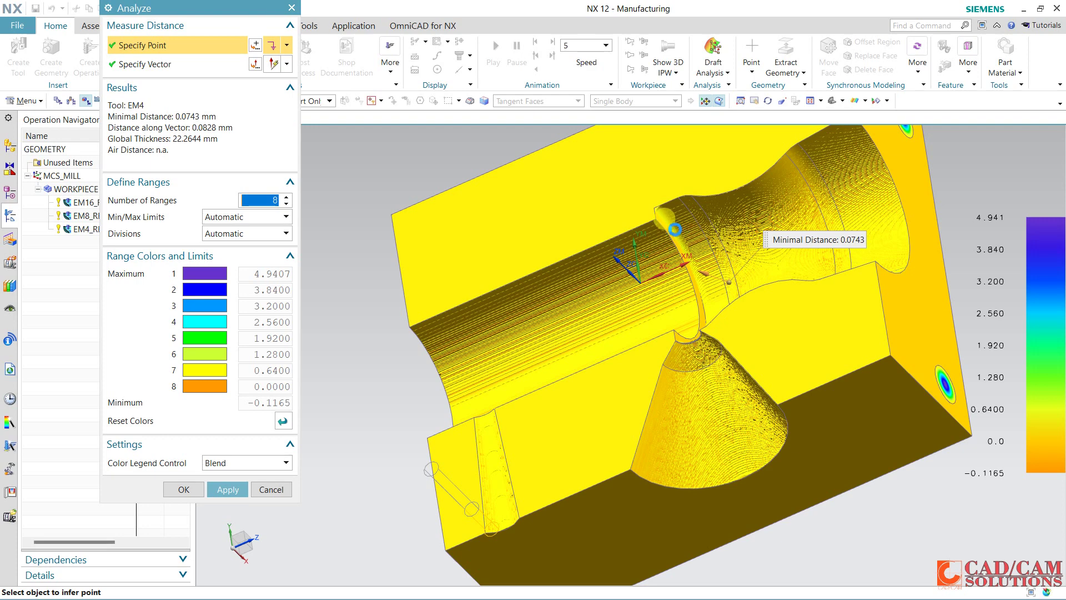
left_click(673, 227)
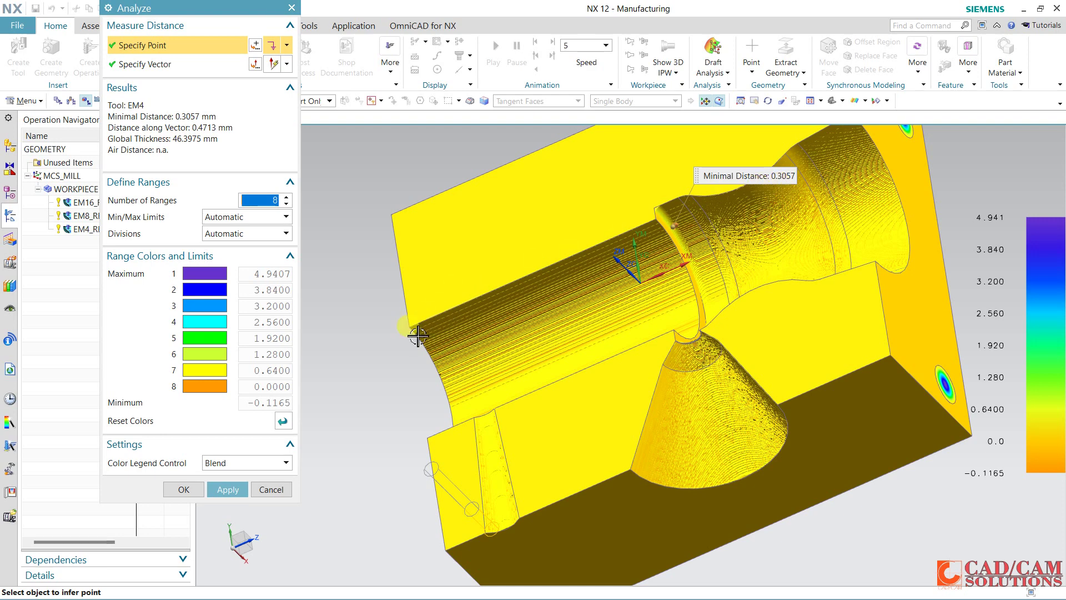
Close the analysis and verification, and accept the EM4_REST rest-milling operation
left_click(183, 489)
left_click(303, 378)
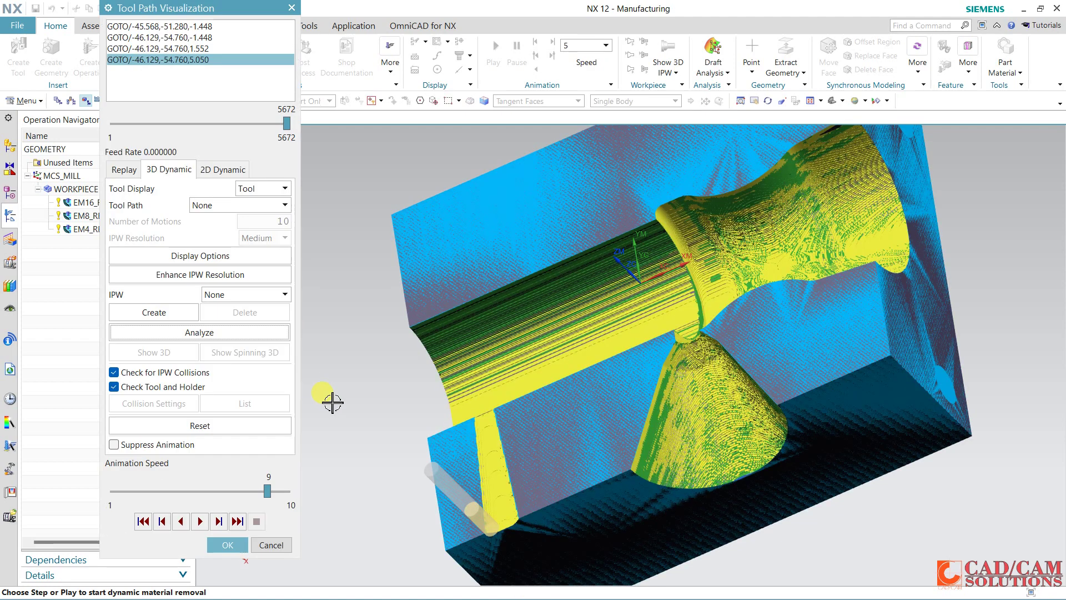
left_click(245, 540)
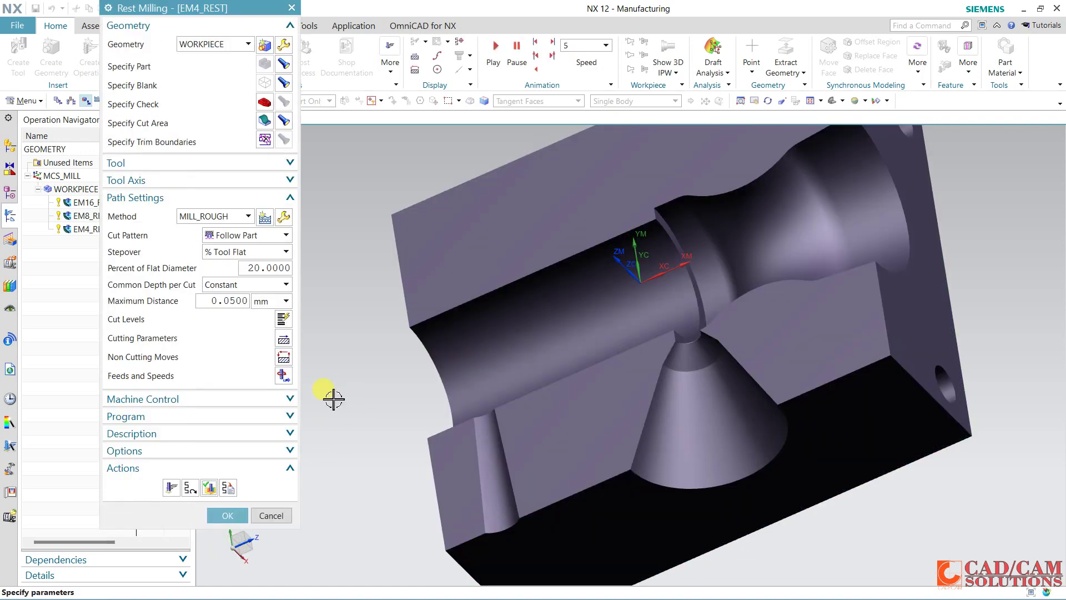
mouse_move(358, 395)
middle_mouse_down()
mouse_move(400, 347)
mouse_move(388, 369)
middle_mouse_up()
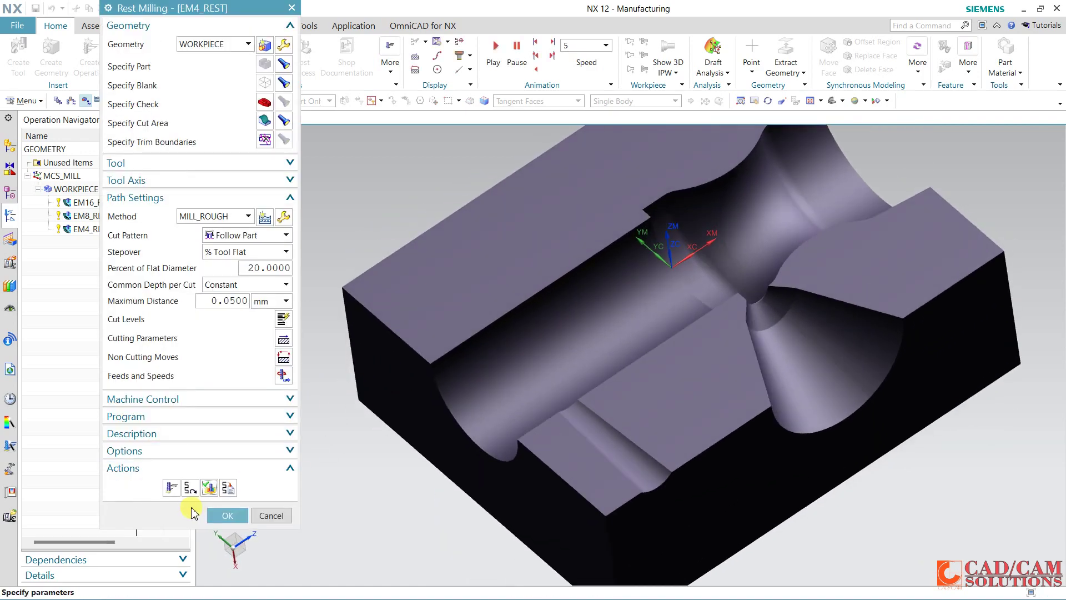
left_click(225, 515)
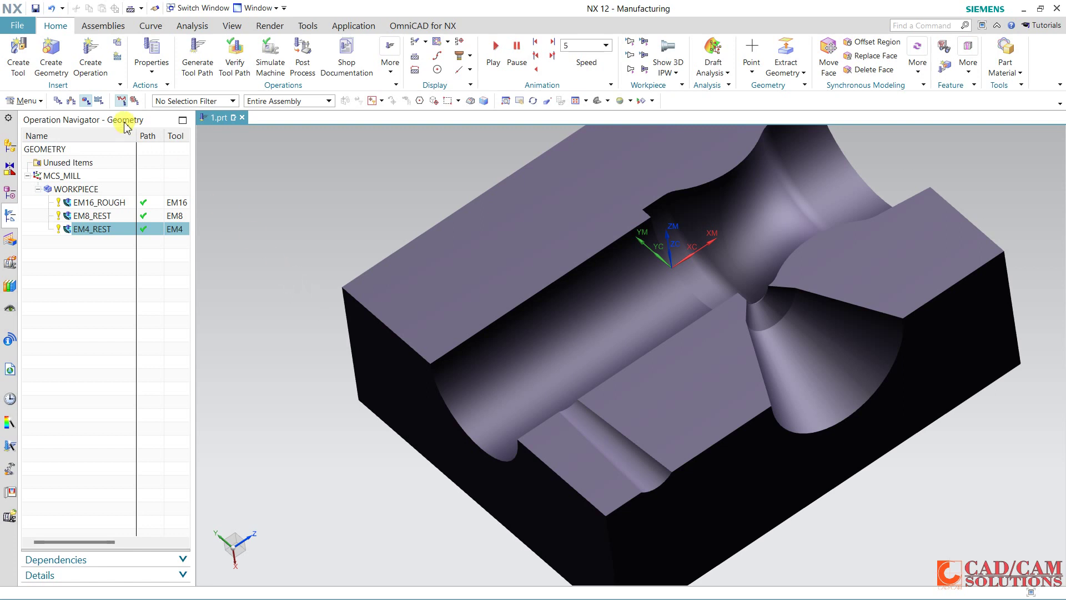
Create a ball-mill tool named BM8 with an 8 mm ball diameter
left_click(26, 67)
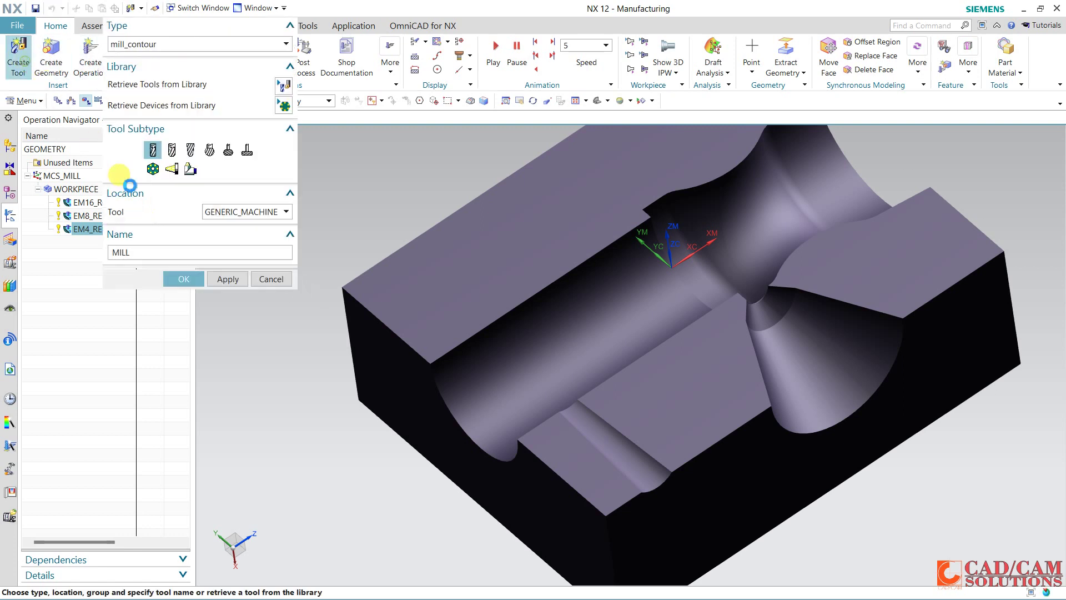
left_click(190, 150)
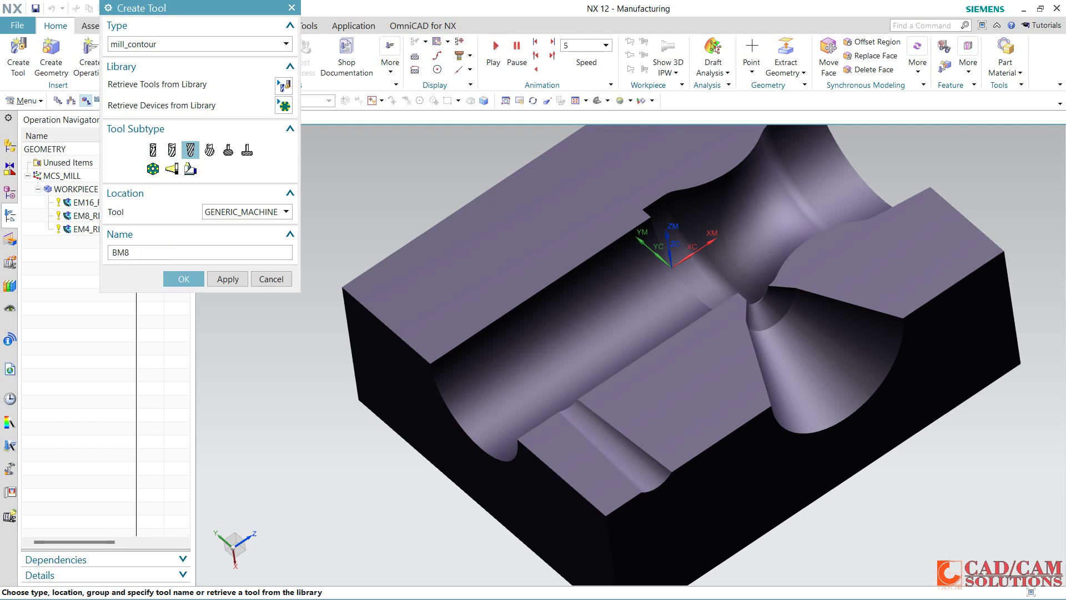
left_click(184, 279)
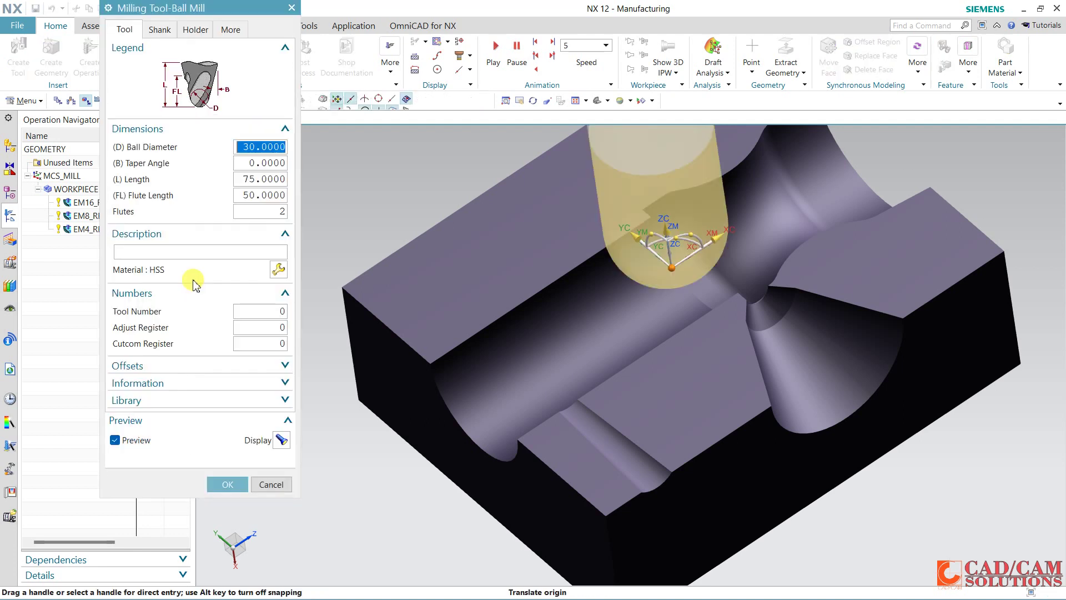
type("8")
left_click(184, 271)
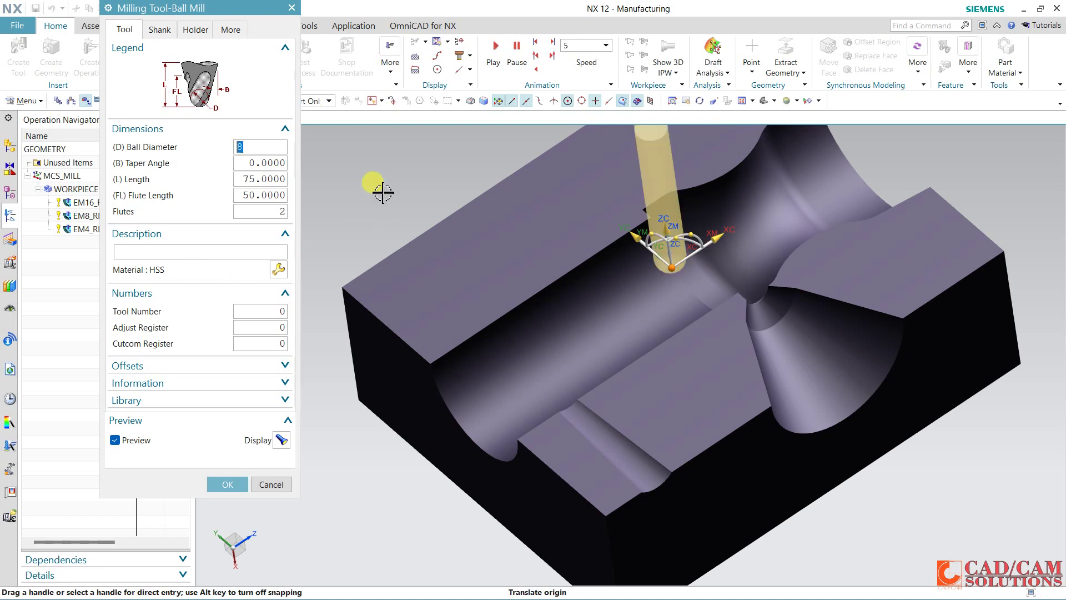
Give BM8 a 40 mm length and 10 mm flute length, and confirm the tool
right_click_drag(396, 180, 395, 161)
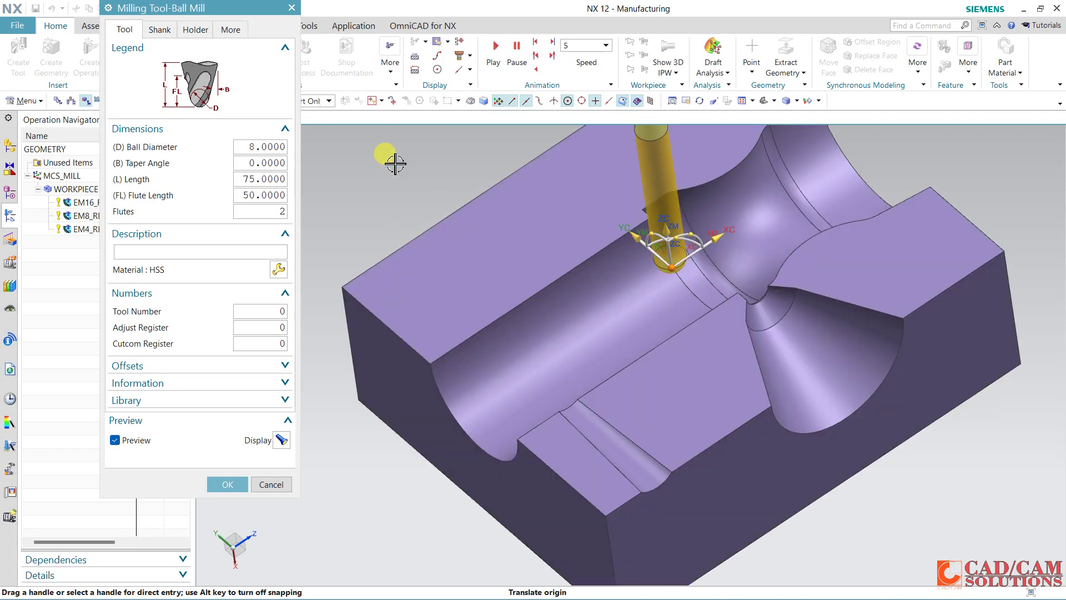
middle_click_drag(410, 198, 364, 209)
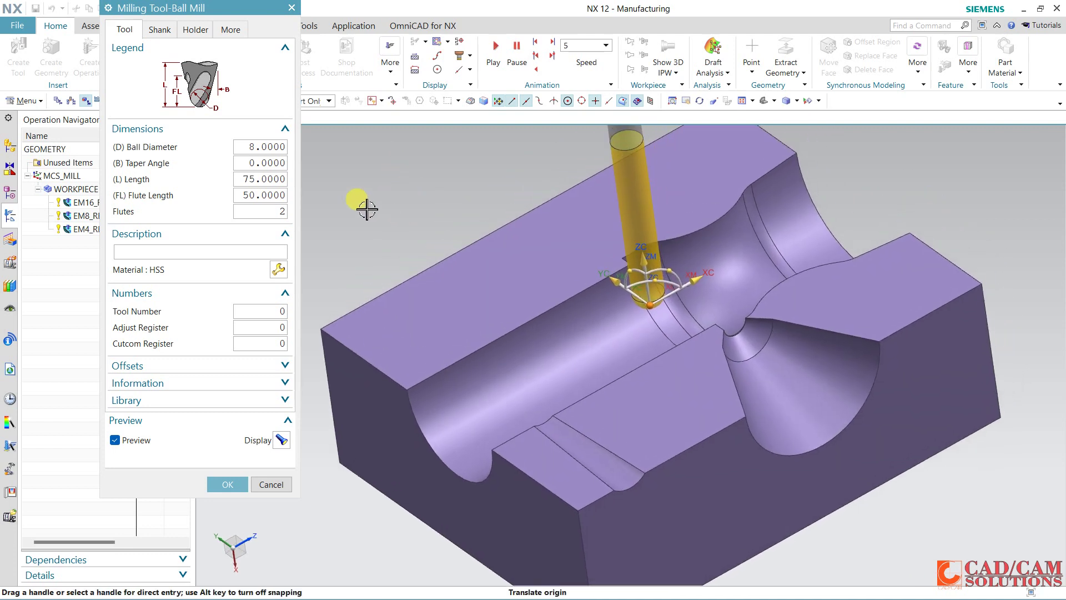
double_click(271, 194)
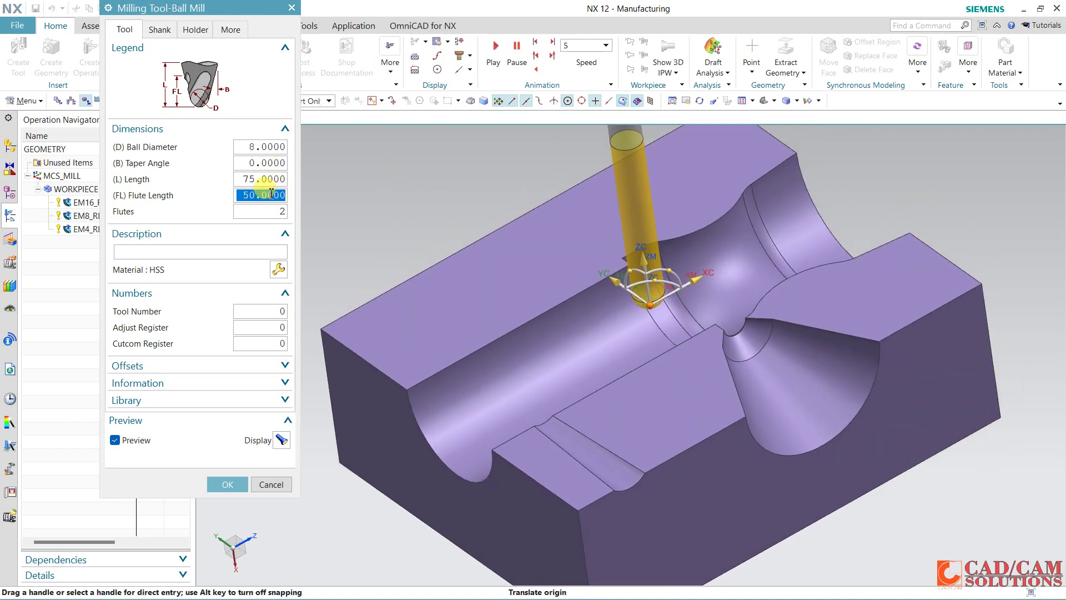
type("3")
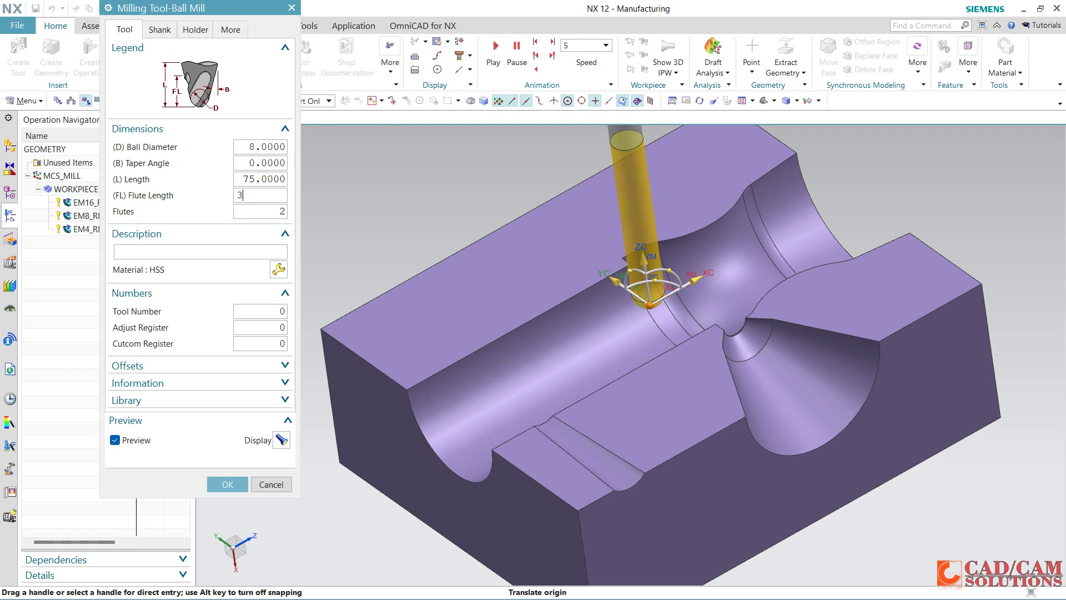
type("0")
double_click(270, 178)
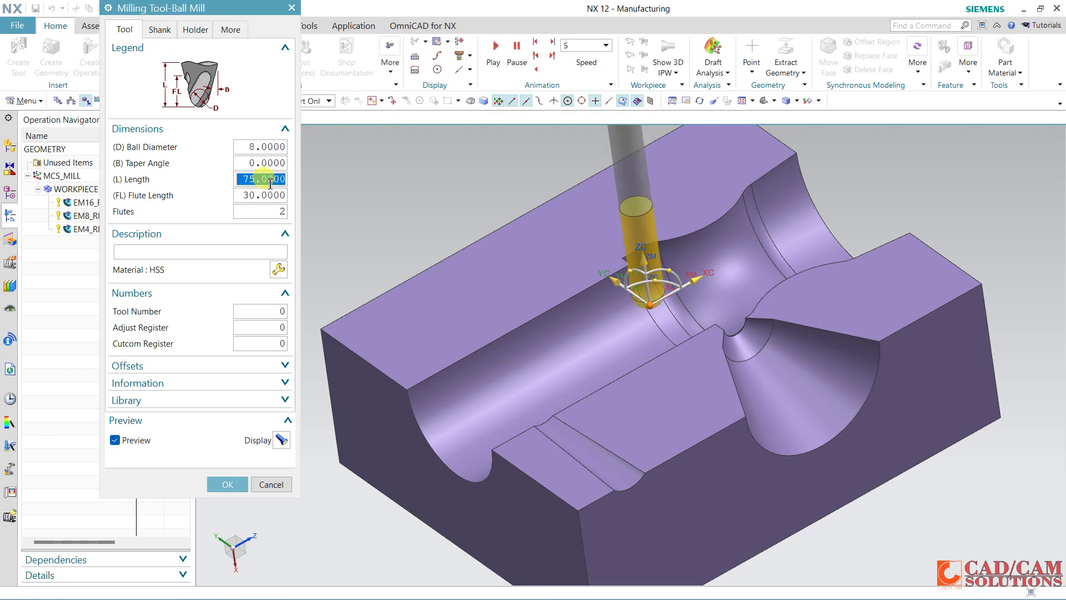
type("40")
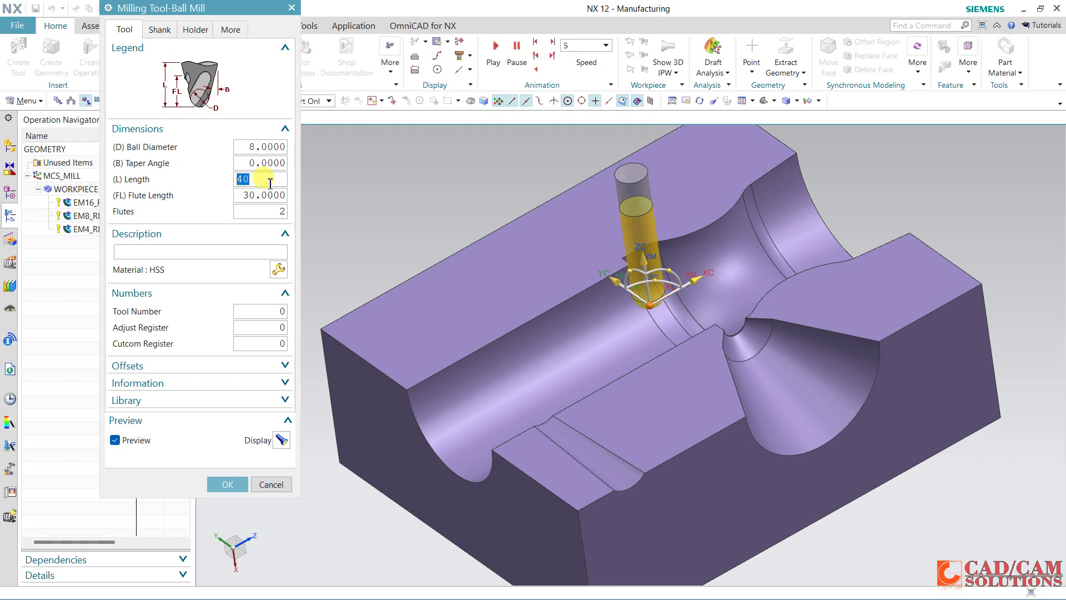
double_click(267, 195)
type("10")
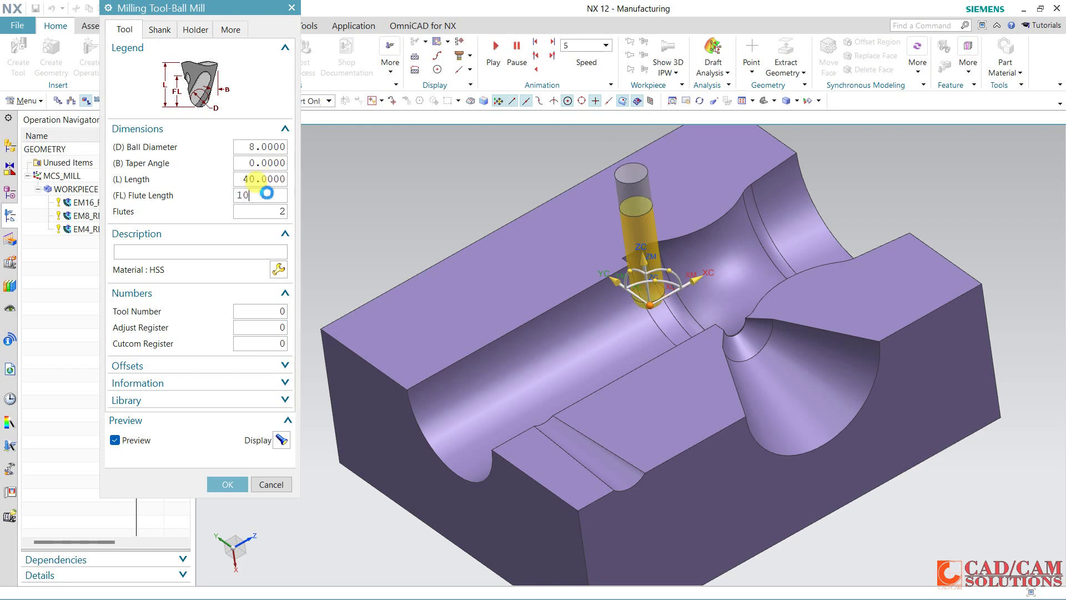
left_click(224, 482)
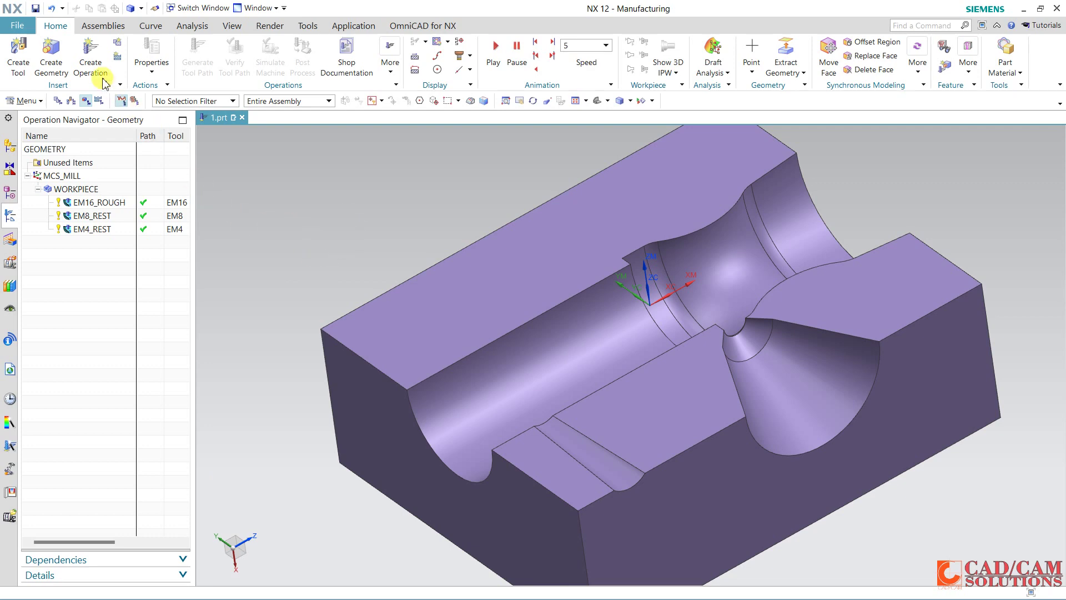
Set up a ZLEVEL_PROFILE operation using the BM8 tool and MILL_FINISH method
left_click(91, 54)
left_click(247, 87)
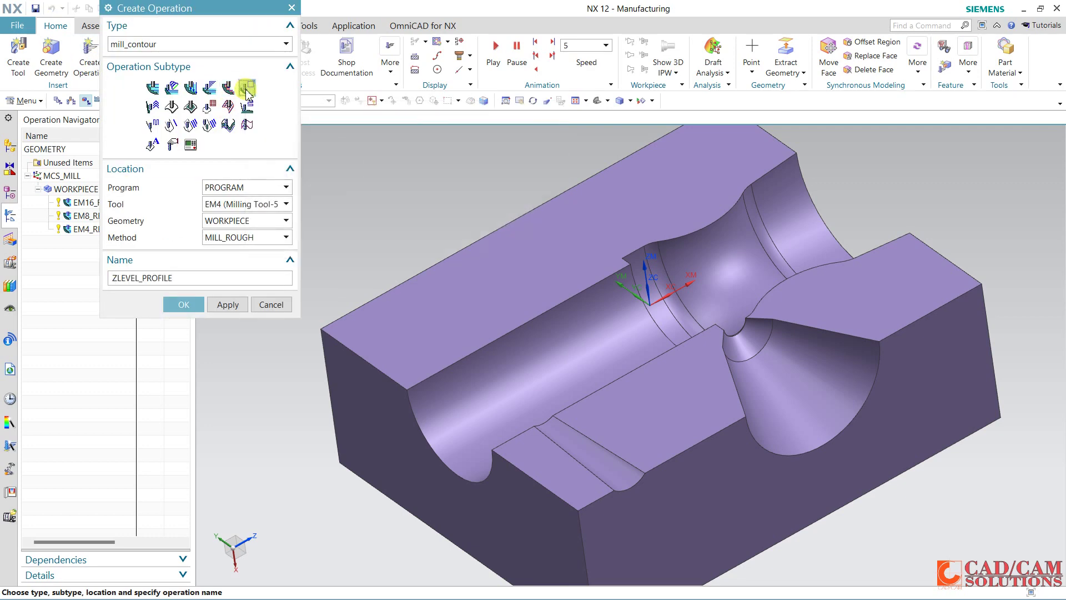
left_click(241, 204)
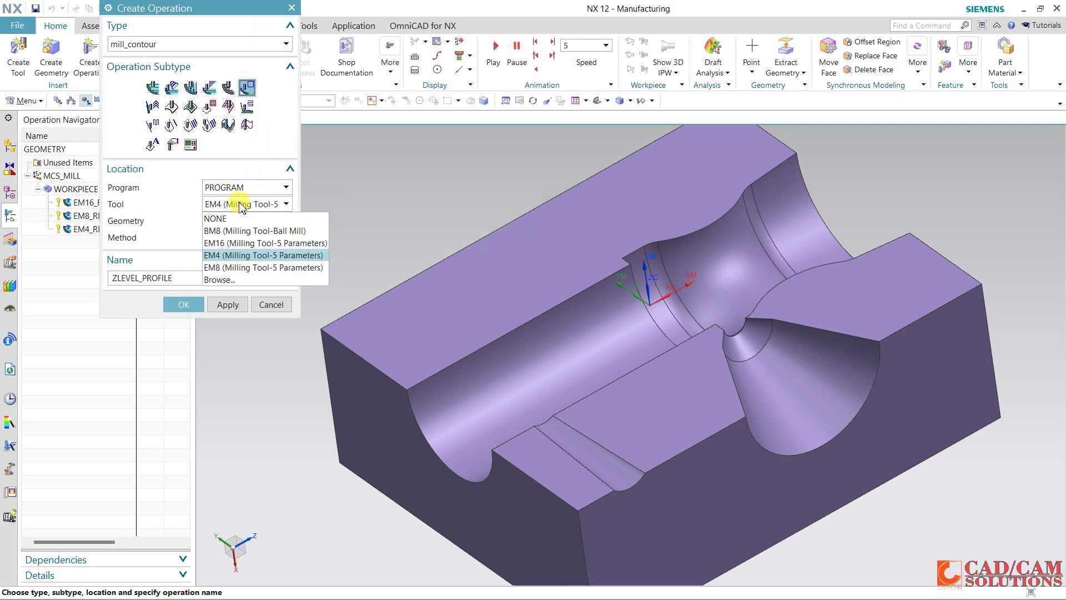
left_click(238, 231)
left_click(247, 233)
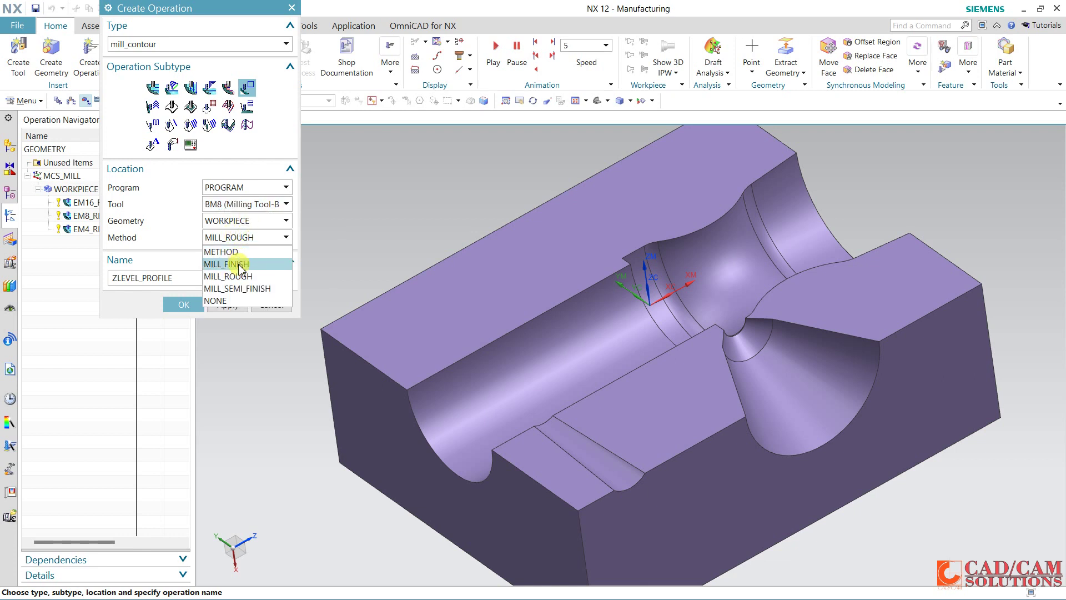
left_click(238, 263)
Name the operation BM8_FINISH, create it, and begin specifying its cut area
left_click_drag(179, 278, 97, 277)
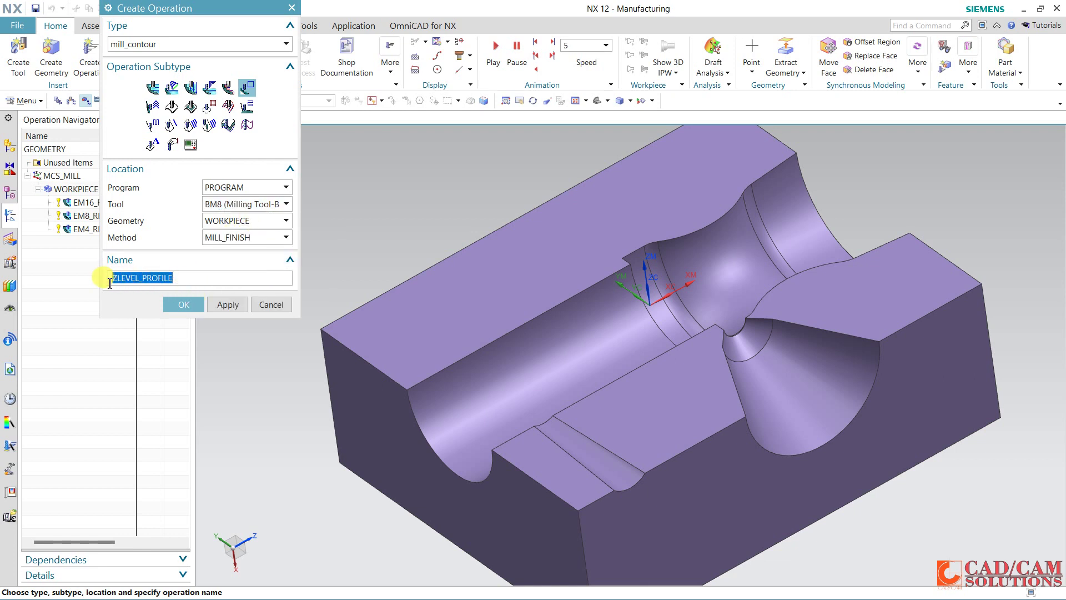
type("BM8_FINISH")
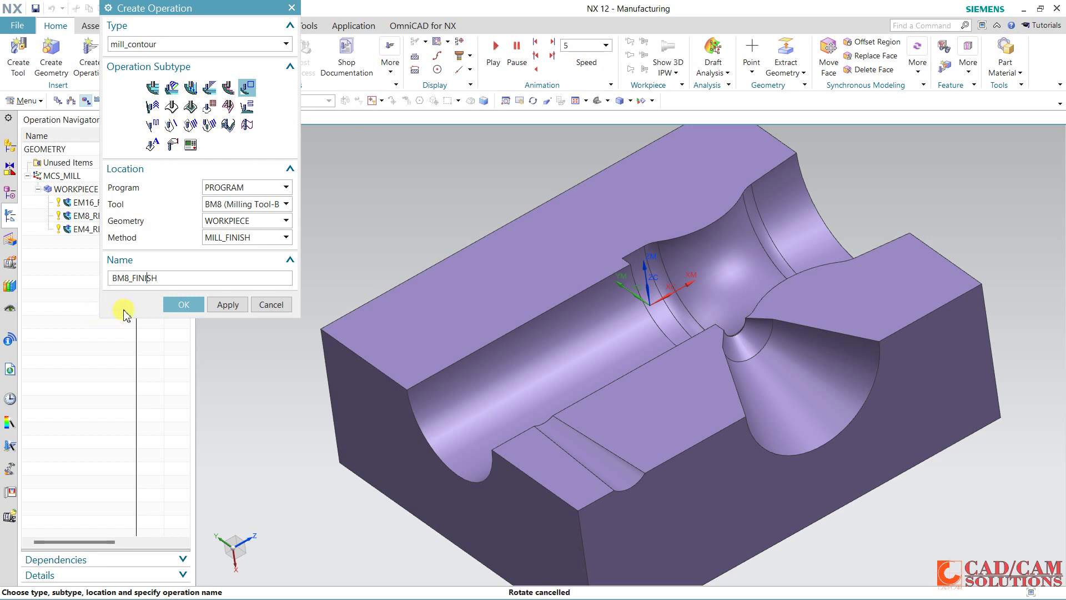
left_click(174, 306)
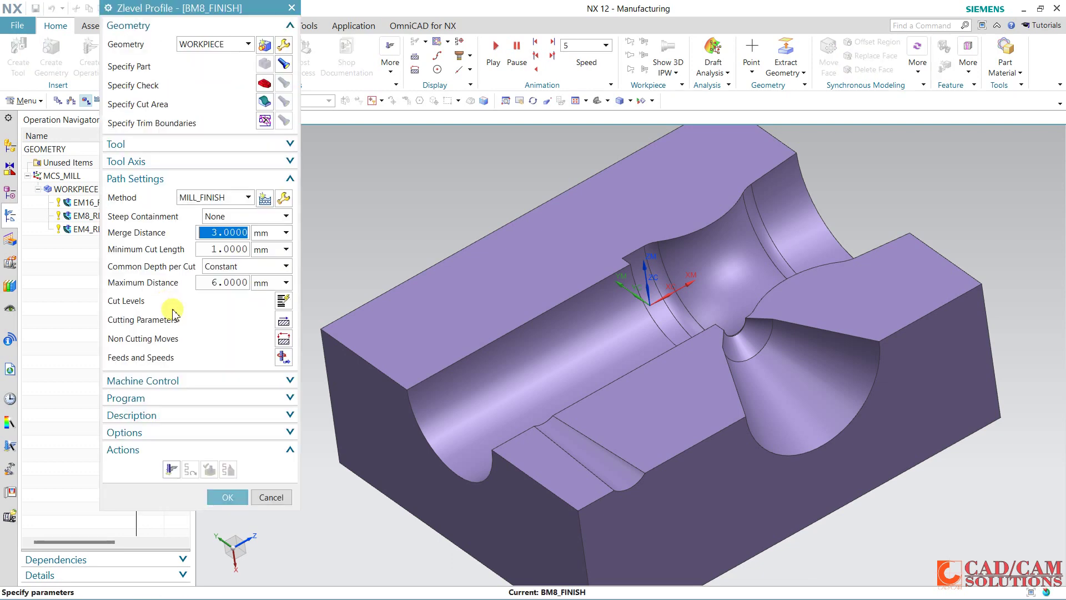
middle_click_drag(340, 252, 342, 251)
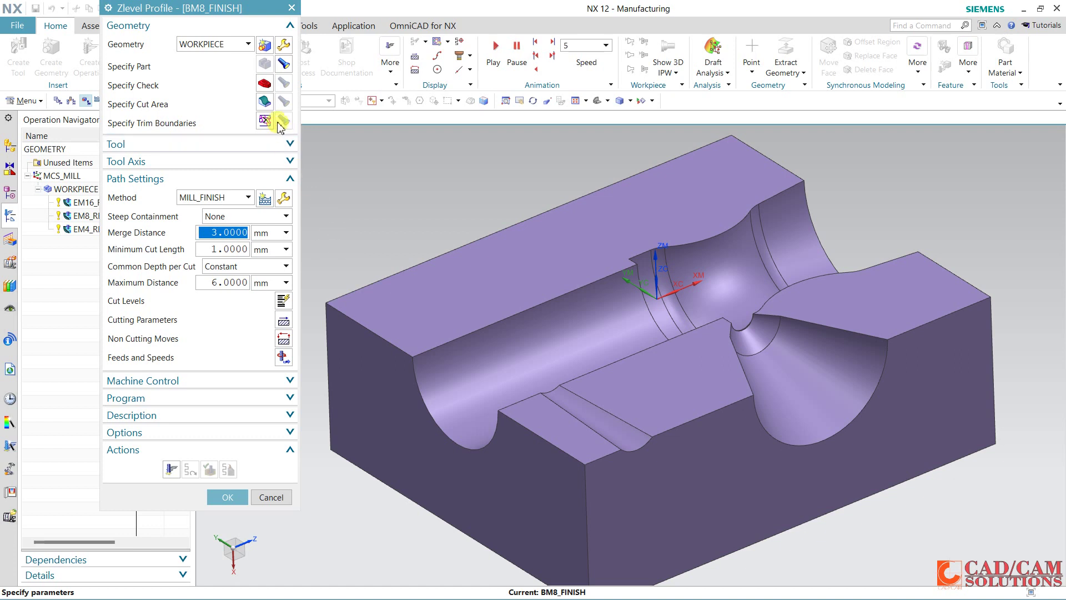
left_click(264, 104)
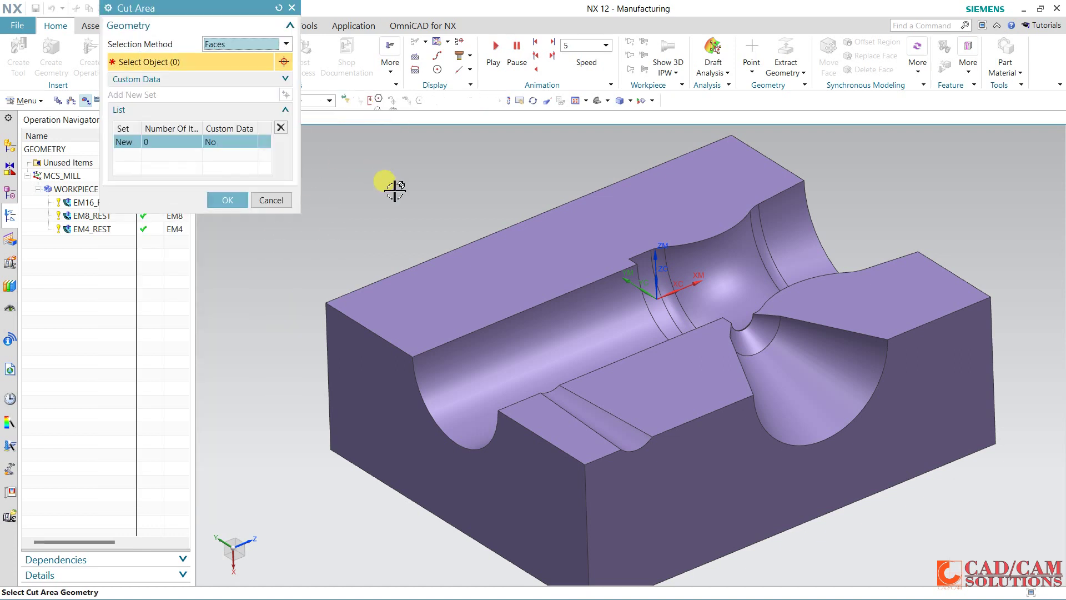
Restrict the cut area to ten tangent-connected cavity faces, including channel, cone and groove
left_click(539, 102)
left_click(517, 127)
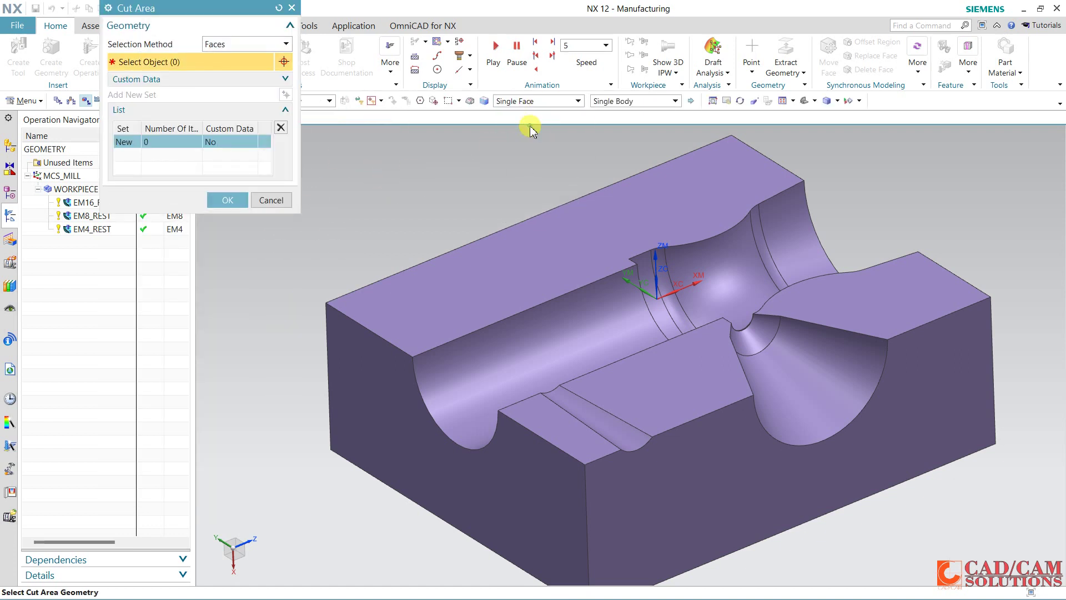
left_click(694, 269)
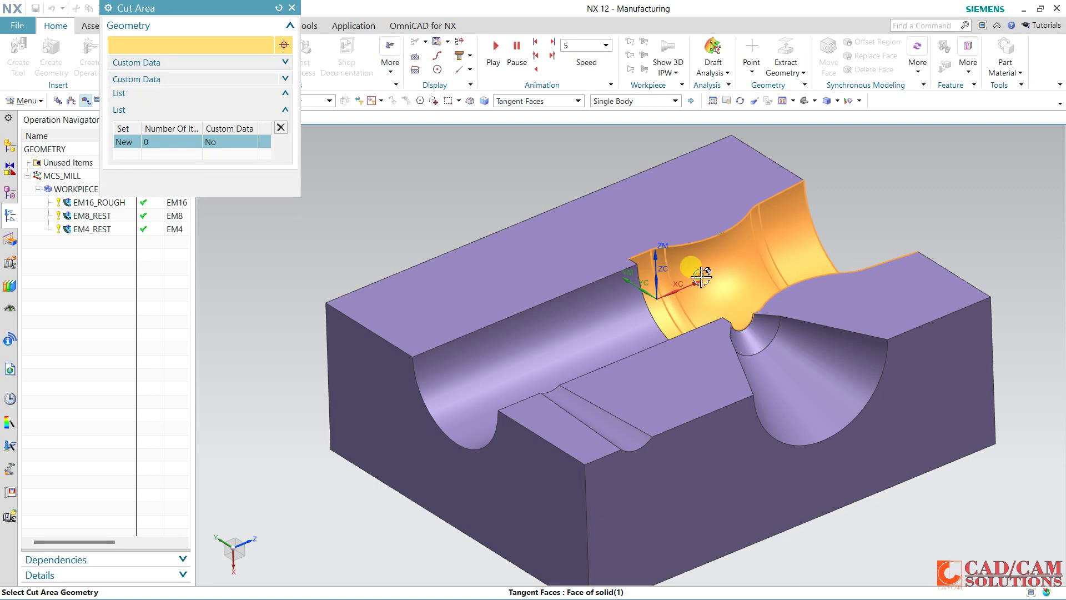
left_click(569, 321)
left_click(747, 359)
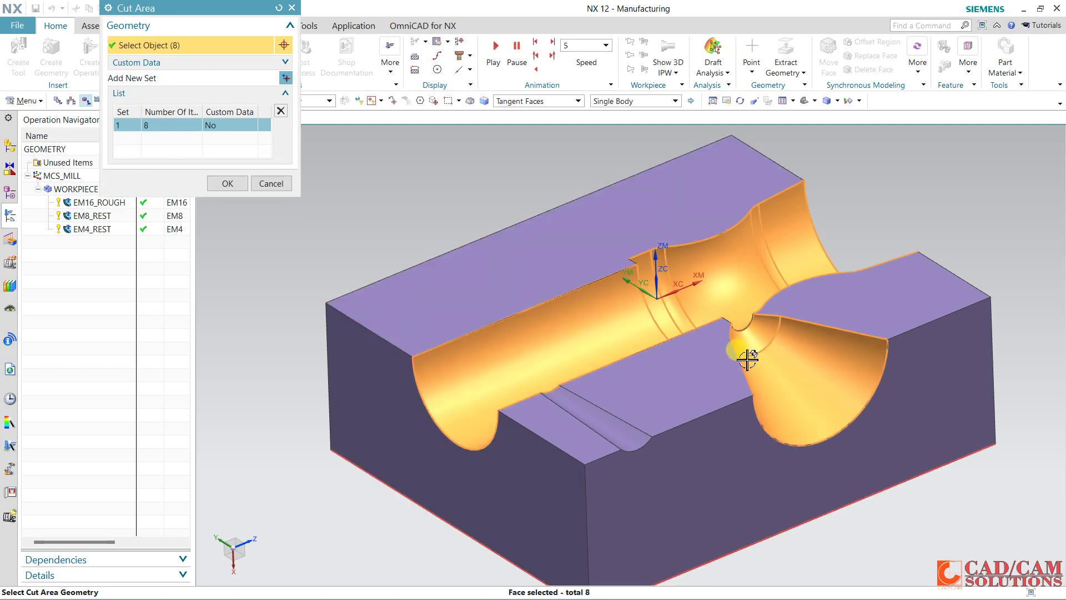
left_click(608, 426)
middle_click_drag(708, 274, 663, 277)
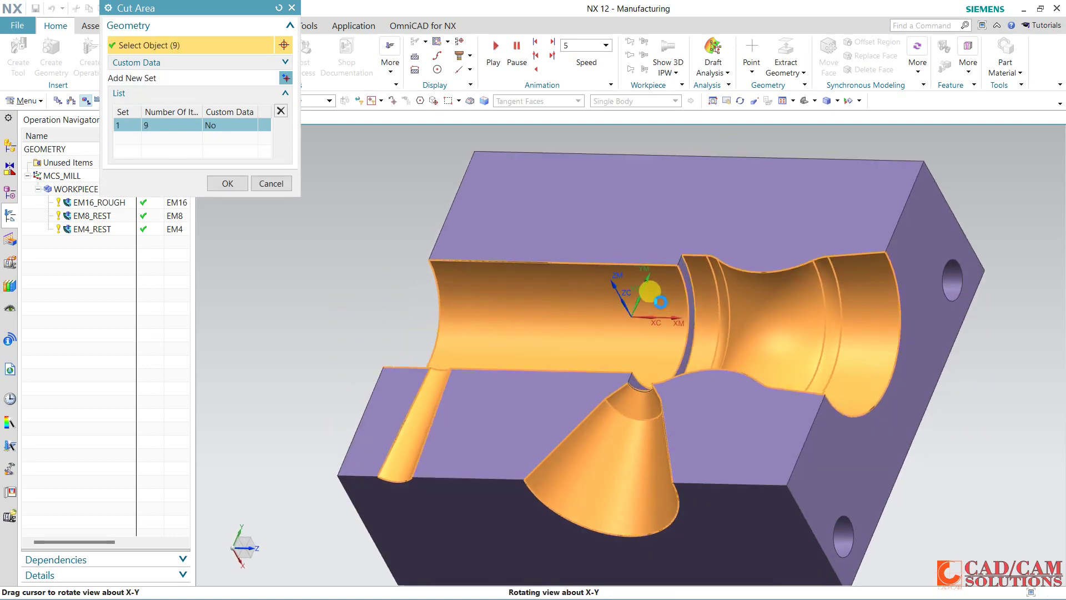
left_click(685, 272)
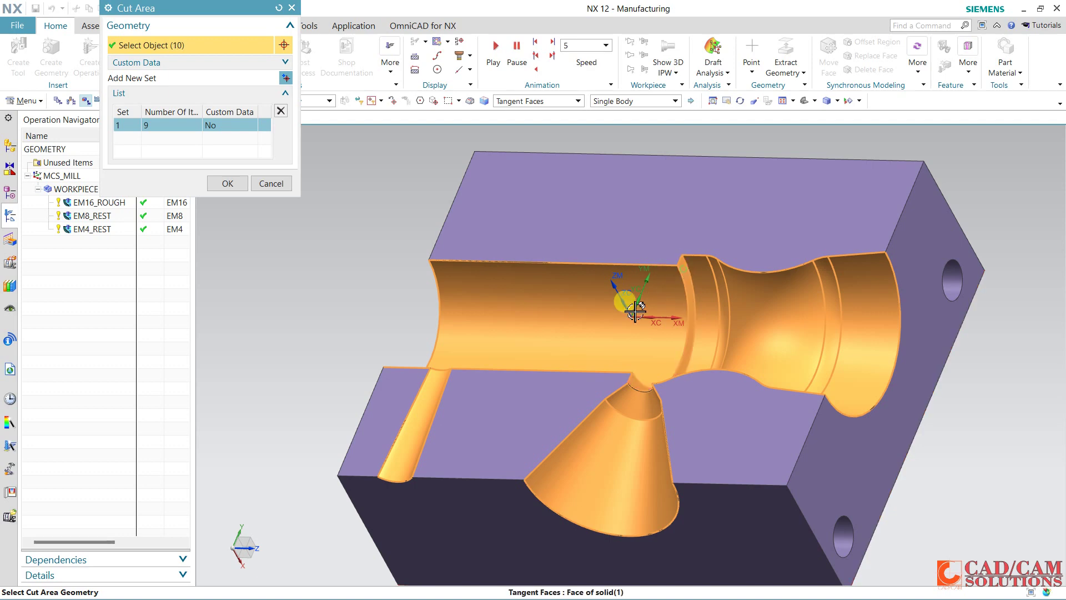
left_click(224, 183)
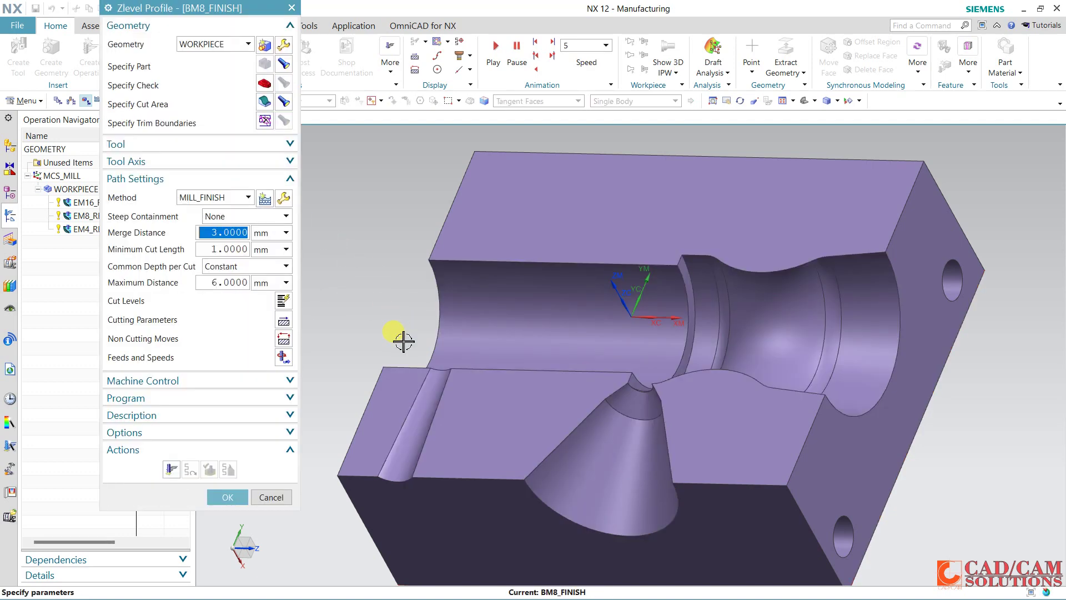
Set merge distance to 1 mm and maximum distance to 0.05 mm
middle_click_drag(413, 341, 441, 312)
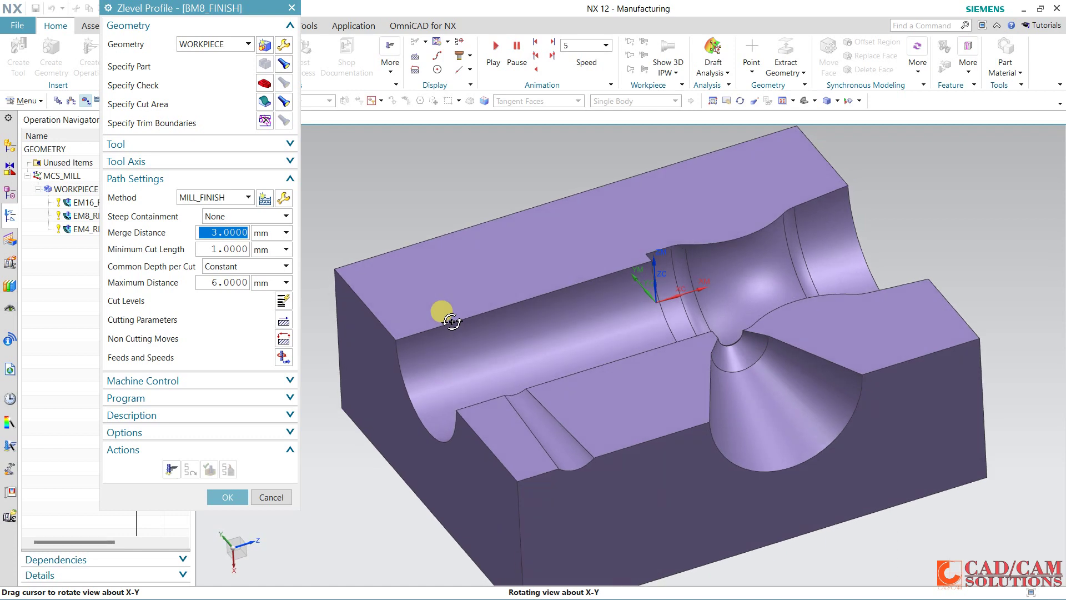
scroll(724, 320, "up", 2)
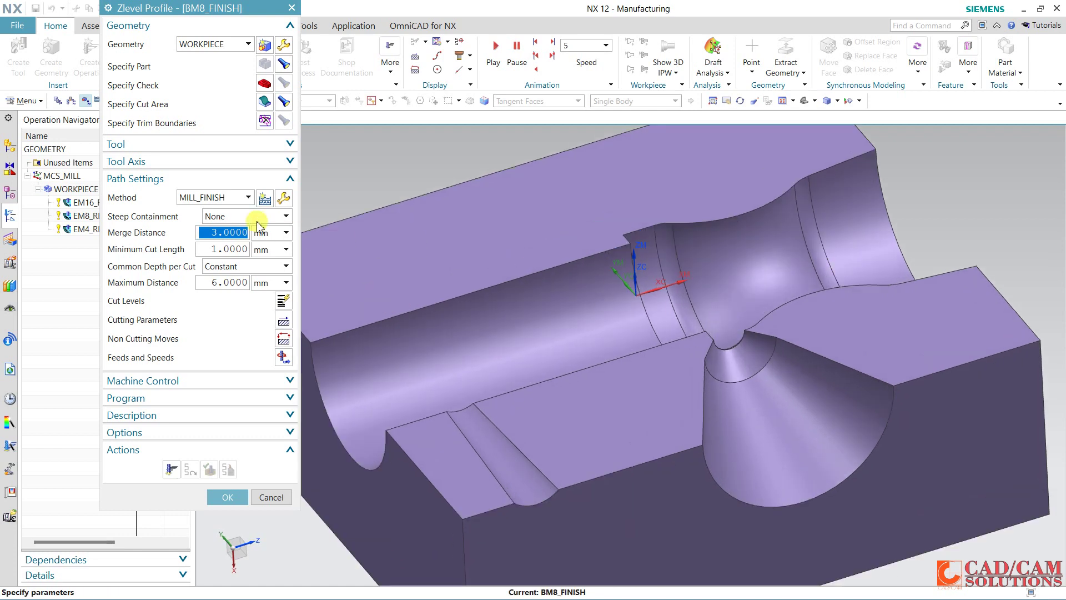
left_click(236, 148)
left_click(235, 149)
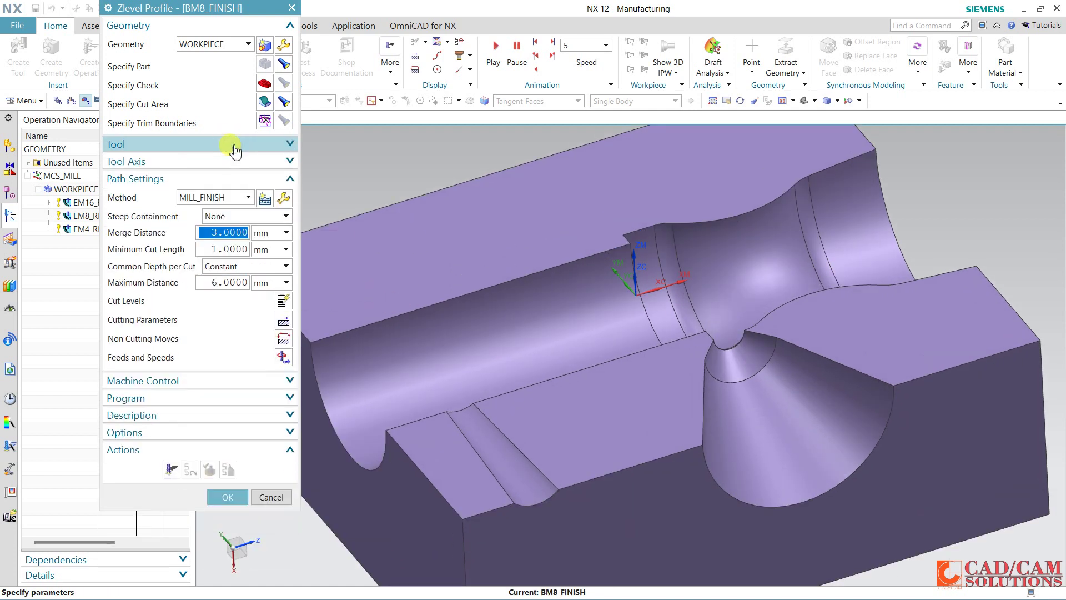
type("1")
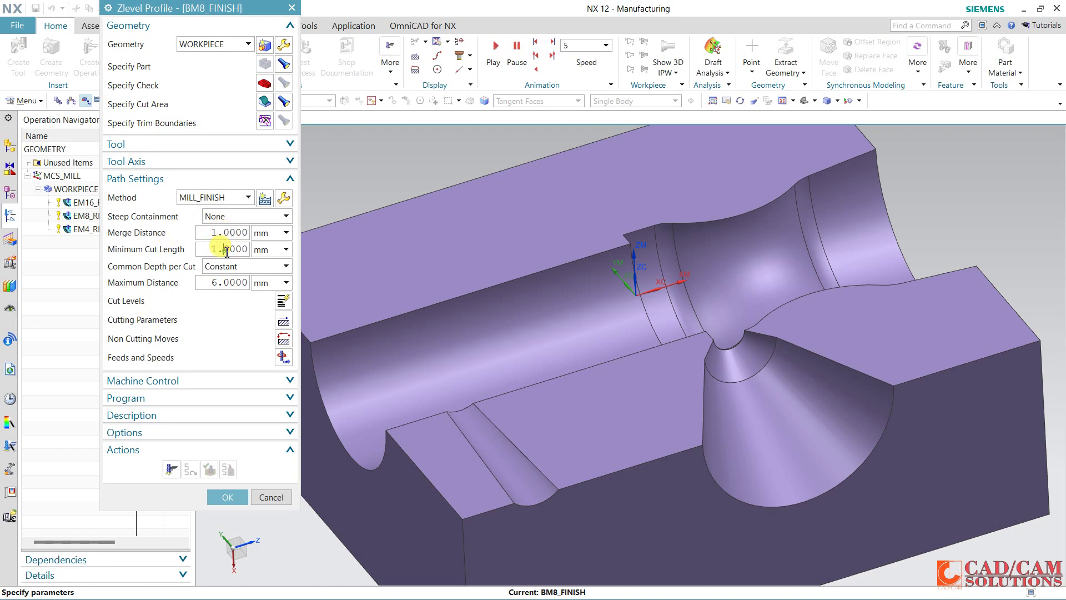
left_click(219, 284)
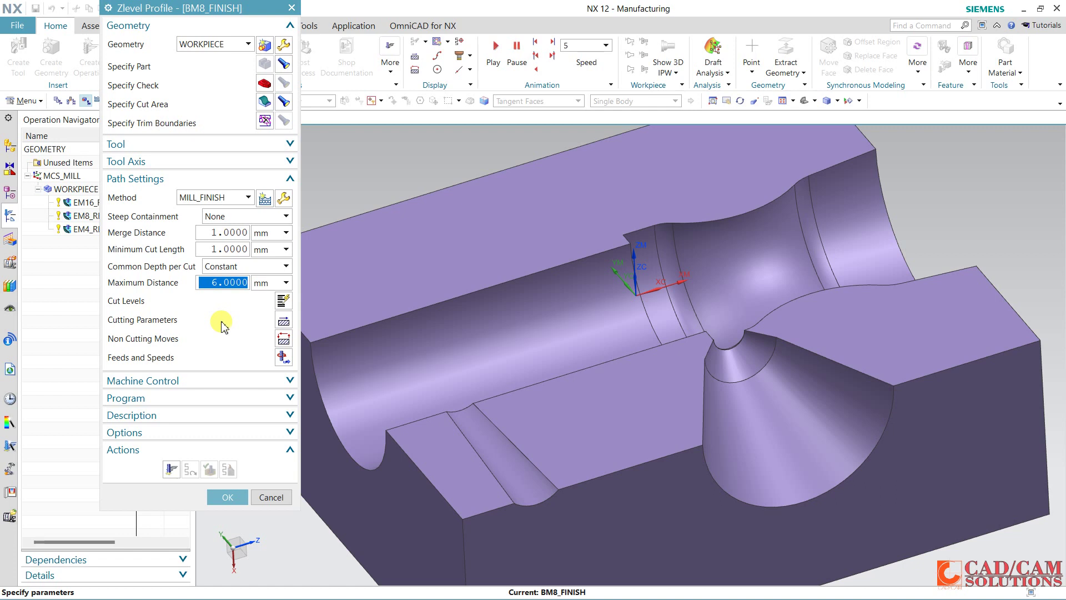
type("0.05")
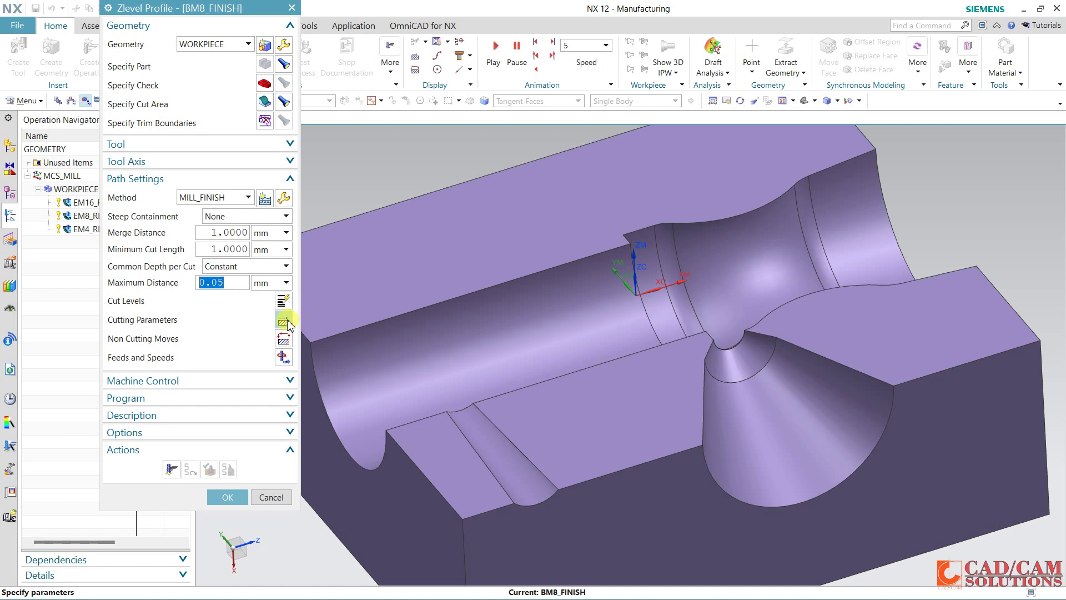
key("Escape")
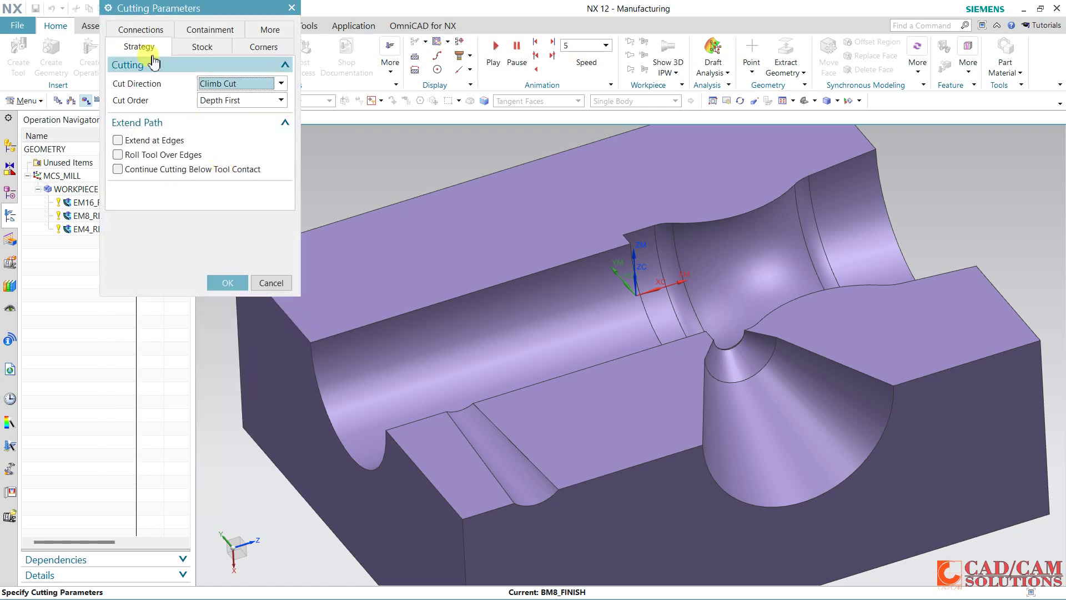
Enable cutting between levels in the connection settings and accept the cutting parameters
left_click(140, 31)
left_click(117, 99)
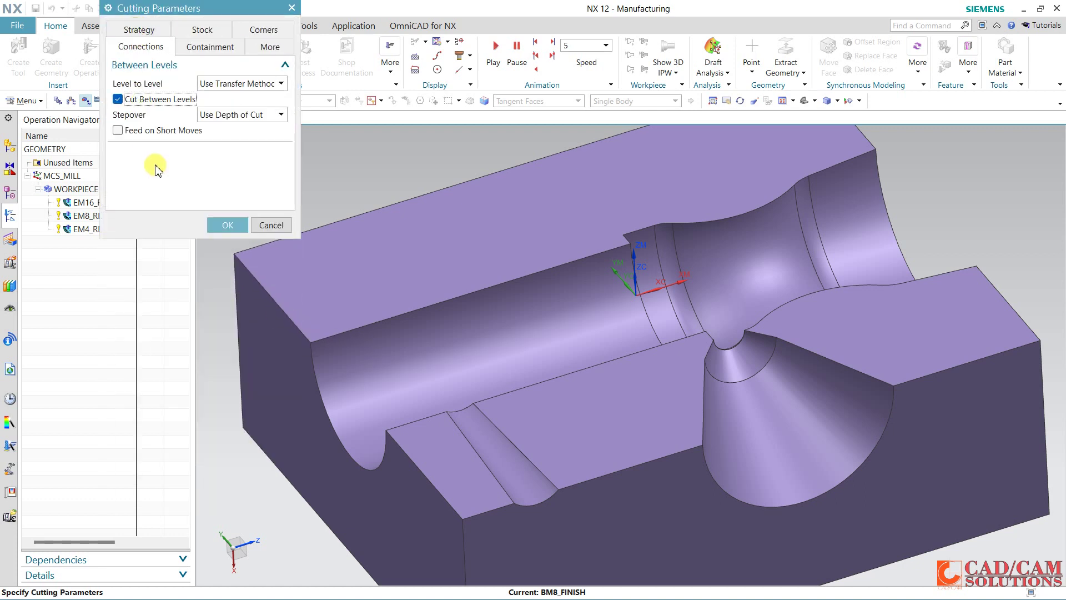
left_click(200, 30)
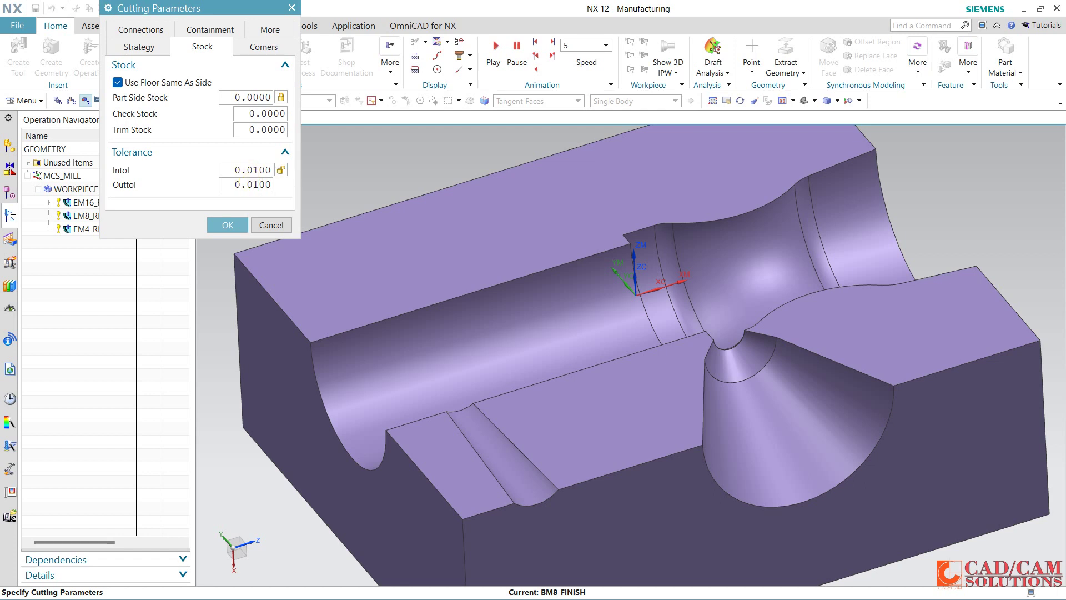
left_click(226, 224)
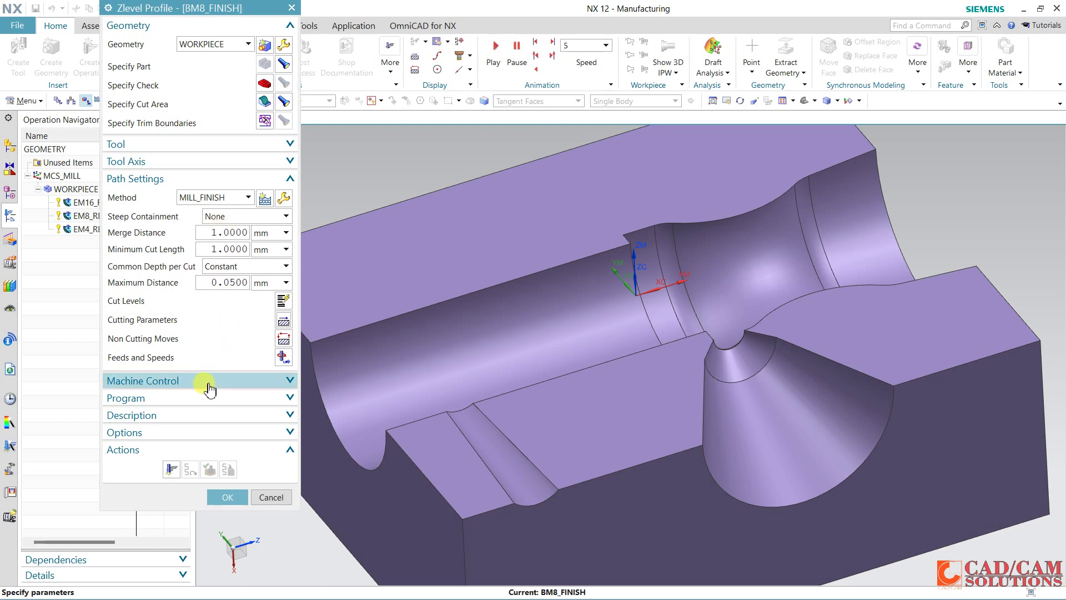
Generate the BM8_FINISH Zlevel toolpath, inspect it, and open it for verification
left_click(172, 469)
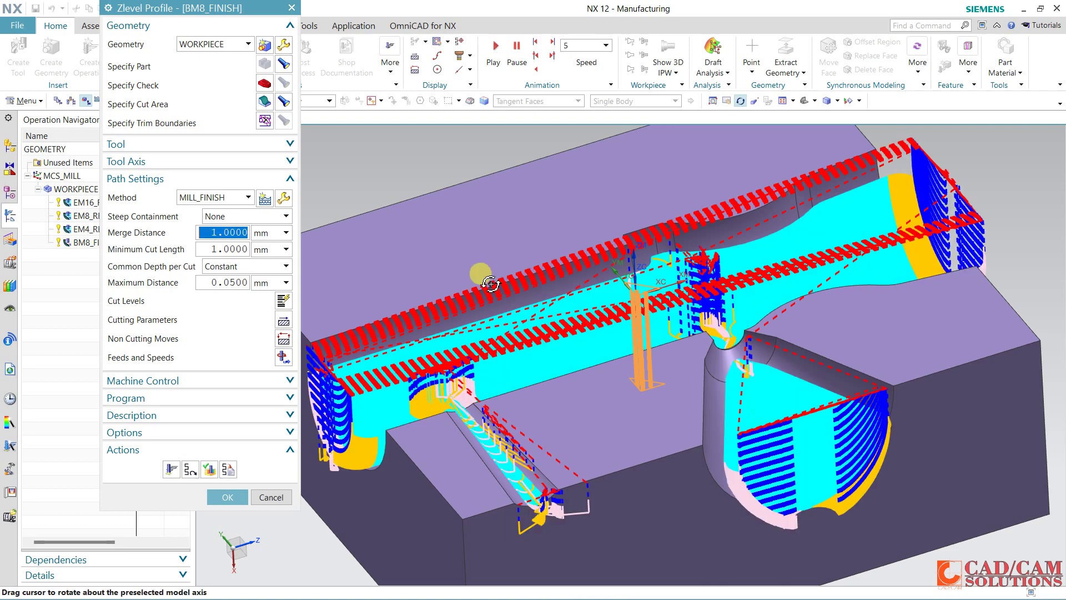
mouse_move(549, 232)
middle_mouse_down()
mouse_move(563, 257)
mouse_move(558, 244)
middle_mouse_up()
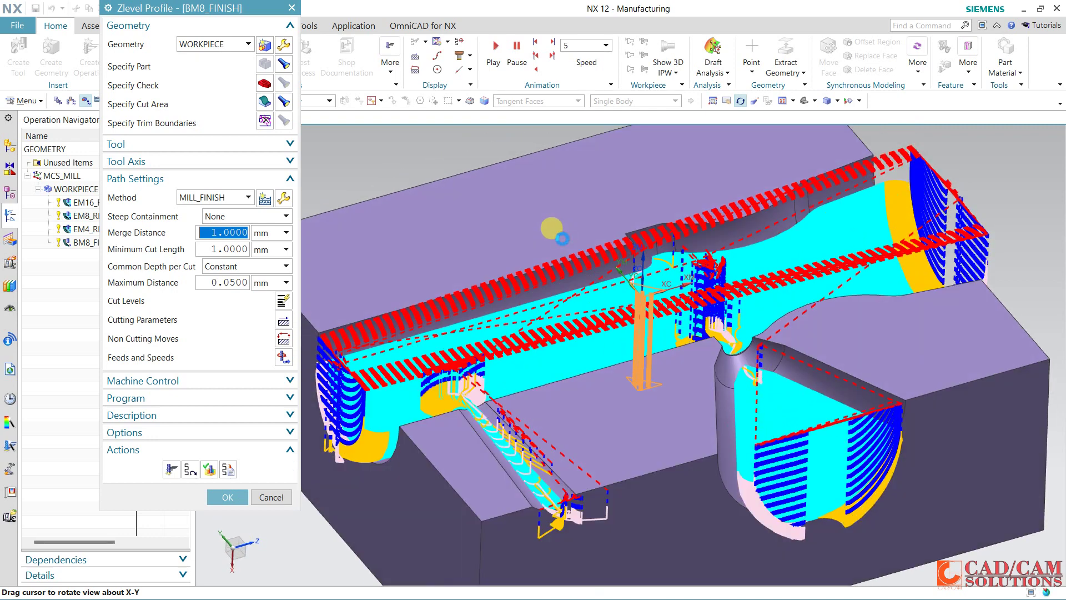
left_click(208, 469)
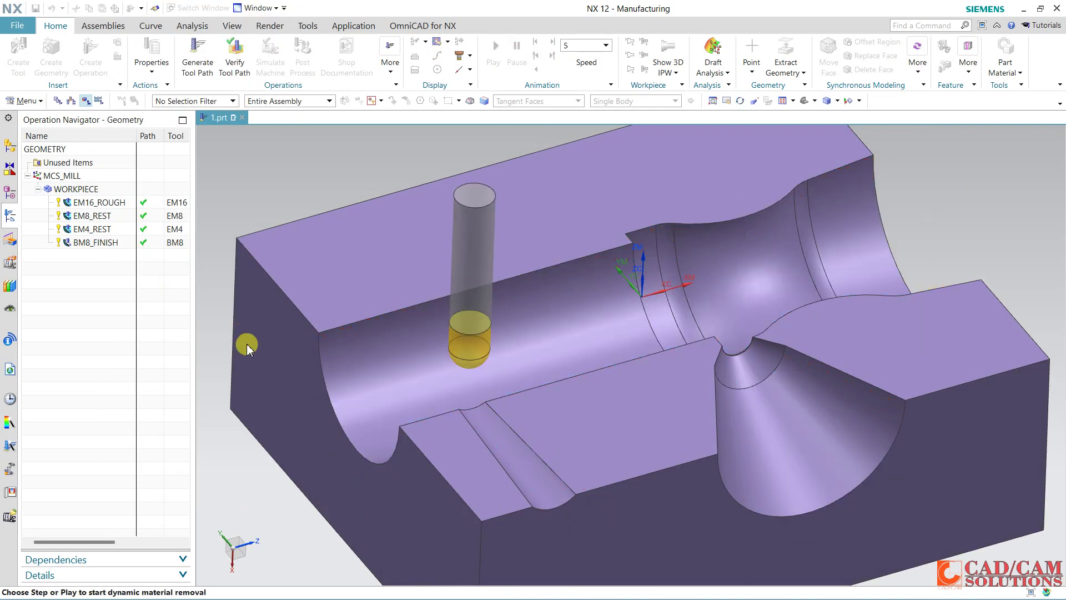
Simulate all 6297 finishing motions in 3D, inspect the cavity, then accept BM8_FINISH
left_click(201, 520)
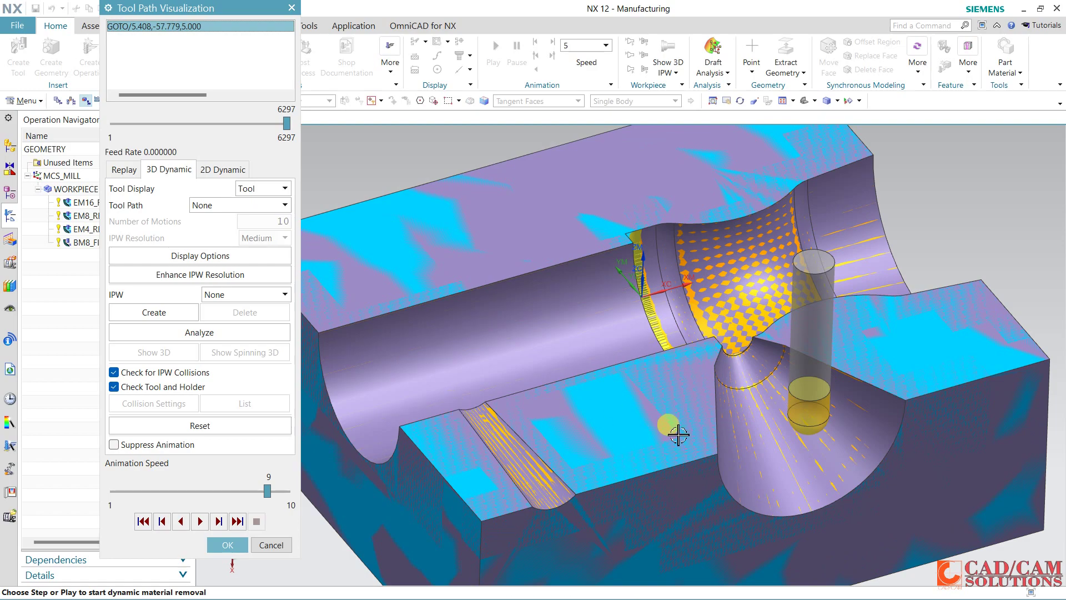
mouse_move(673, 432)
middle_mouse_down()
mouse_move(664, 482)
mouse_move(685, 368)
mouse_move(710, 311)
middle_mouse_up()
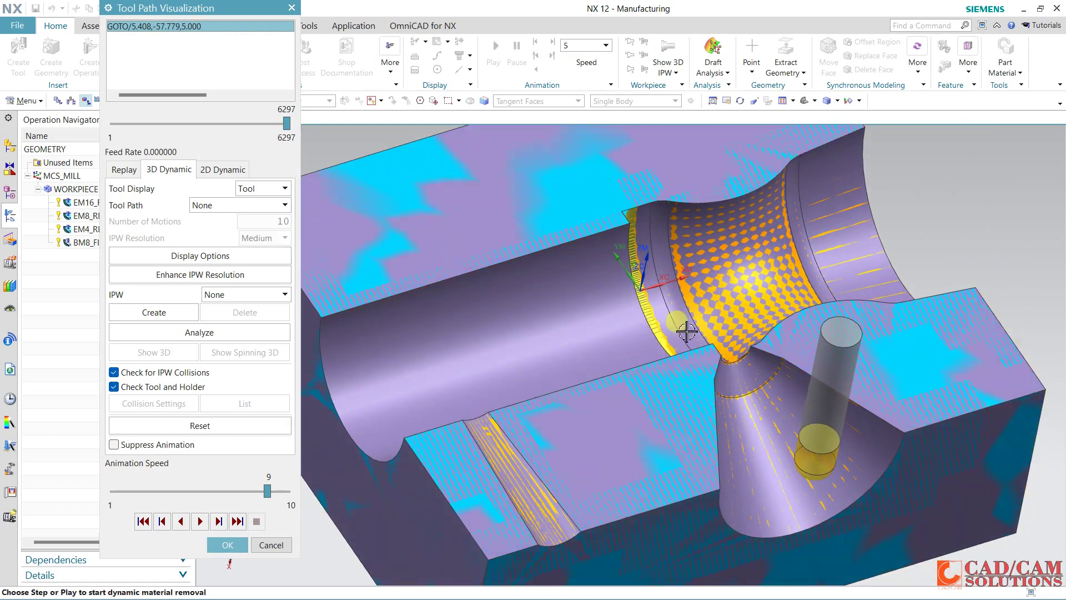
middle_click_drag(547, 333, 542, 307)
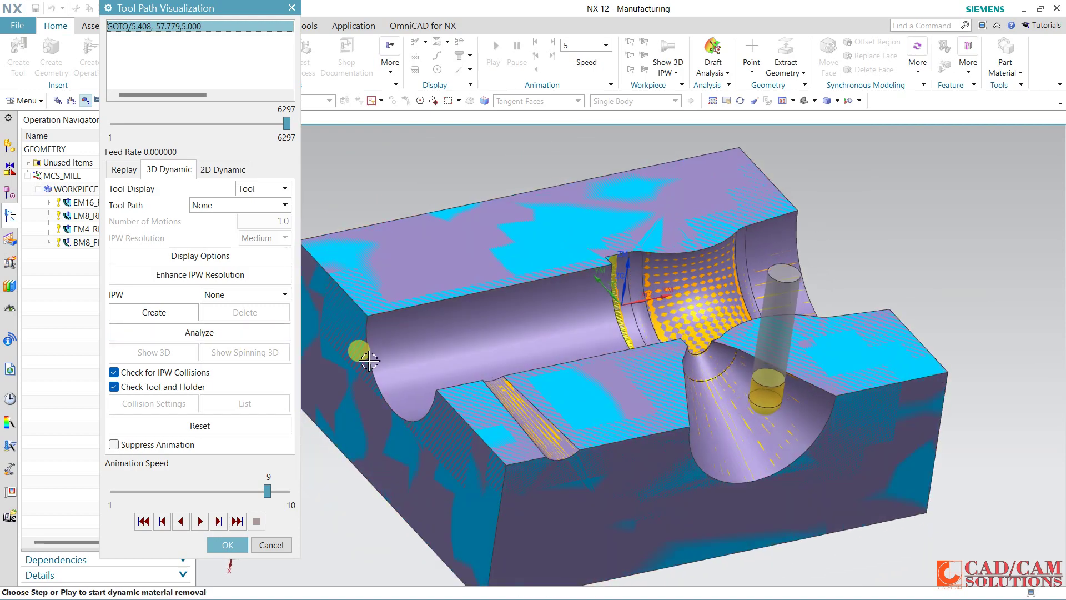
left_click(225, 547)
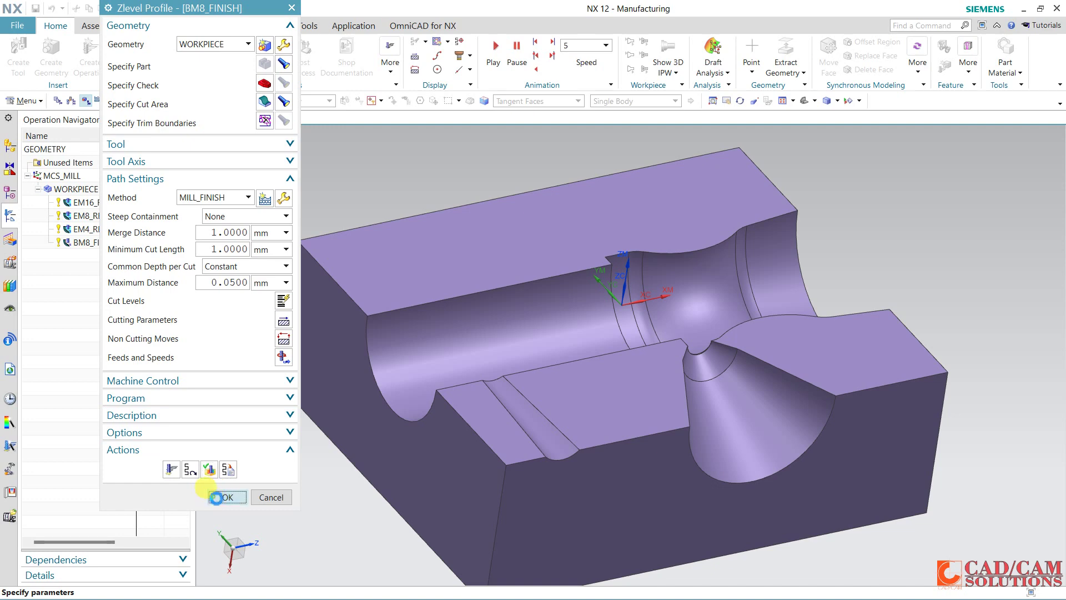
left_click(215, 497)
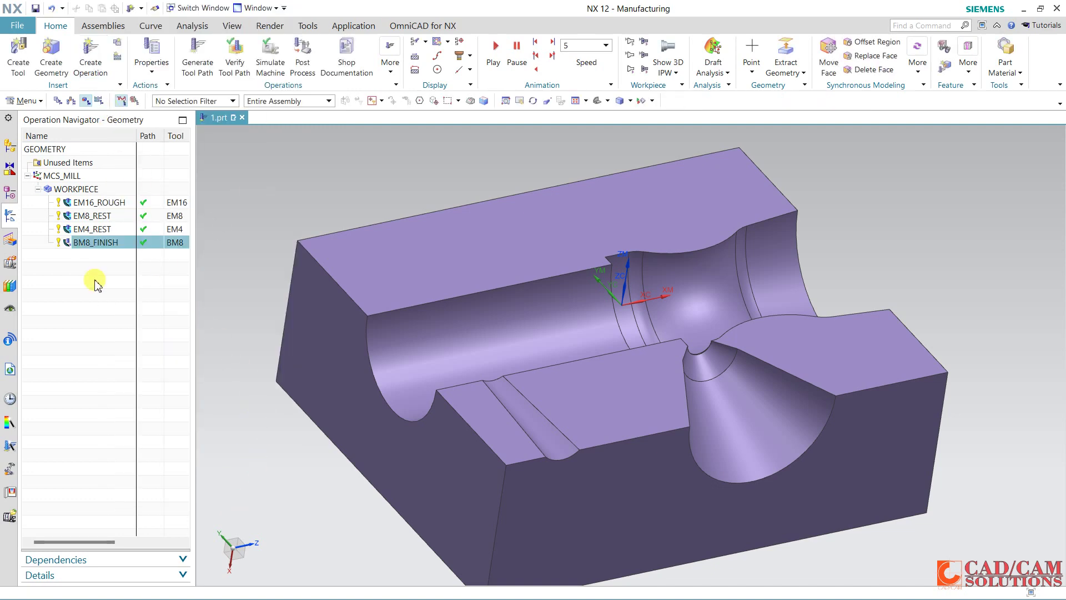
Define a BM4 ball mill with 4 mm diameter, 10 mm flute length and 30 mm length
mouse_move(586, 327)
middle_mouse_down()
mouse_move(566, 302)
mouse_move(522, 299)
mouse_move(514, 326)
mouse_move(567, 341)
middle_mouse_up()
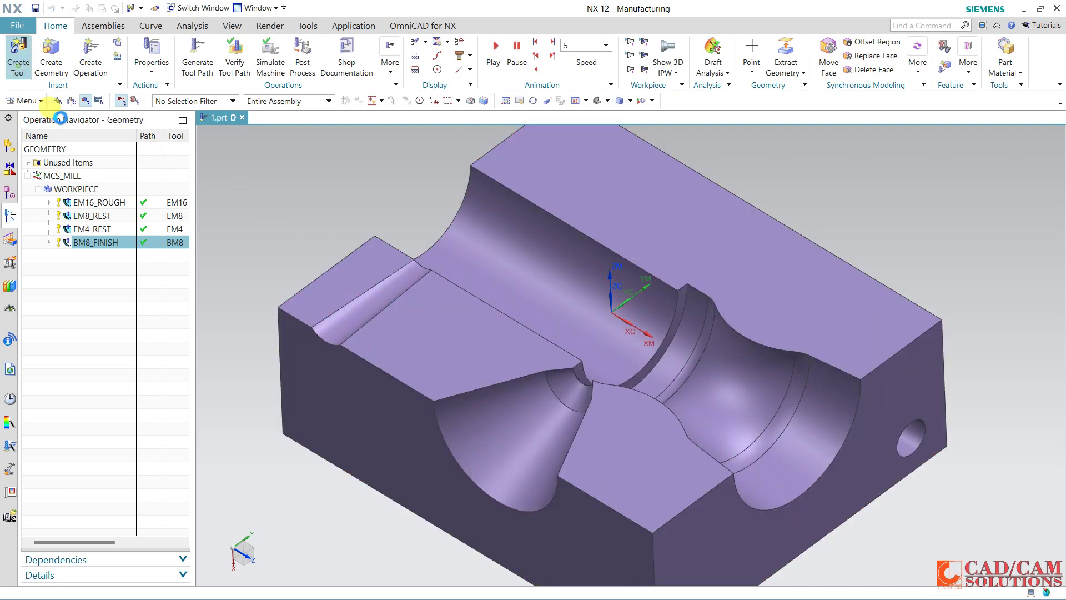
left_click(19, 53)
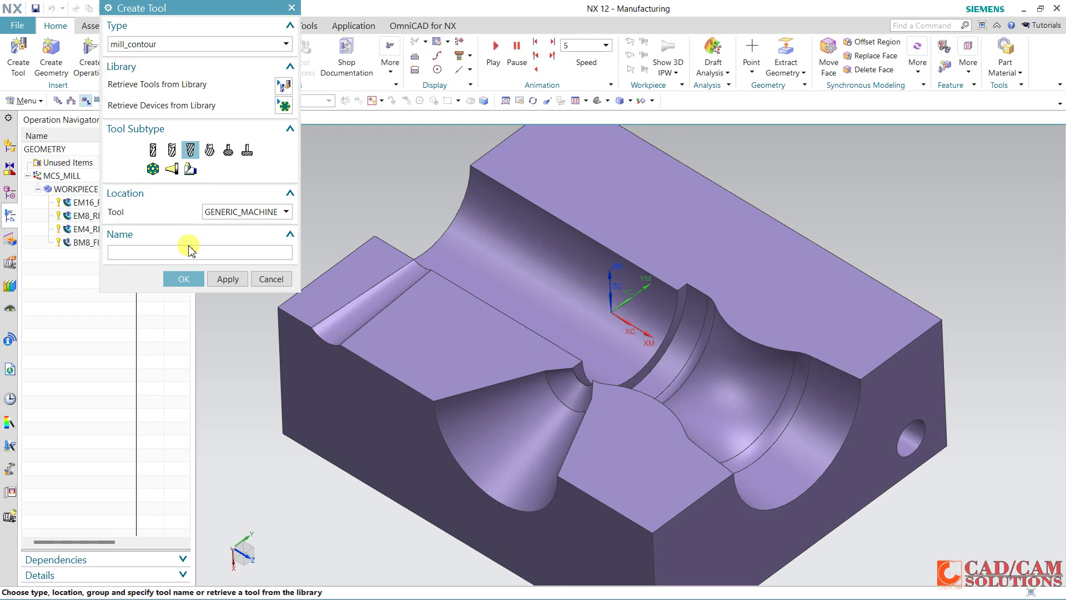
type("BM4")
key("Return")
type("10")
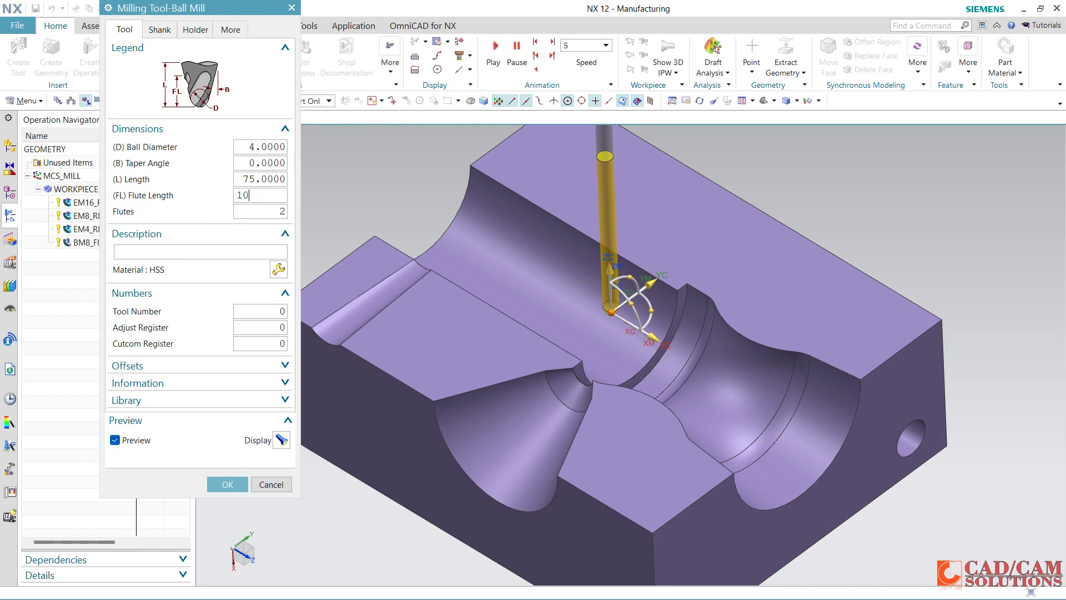
left_click(263, 178)
type("30")
key("Return")
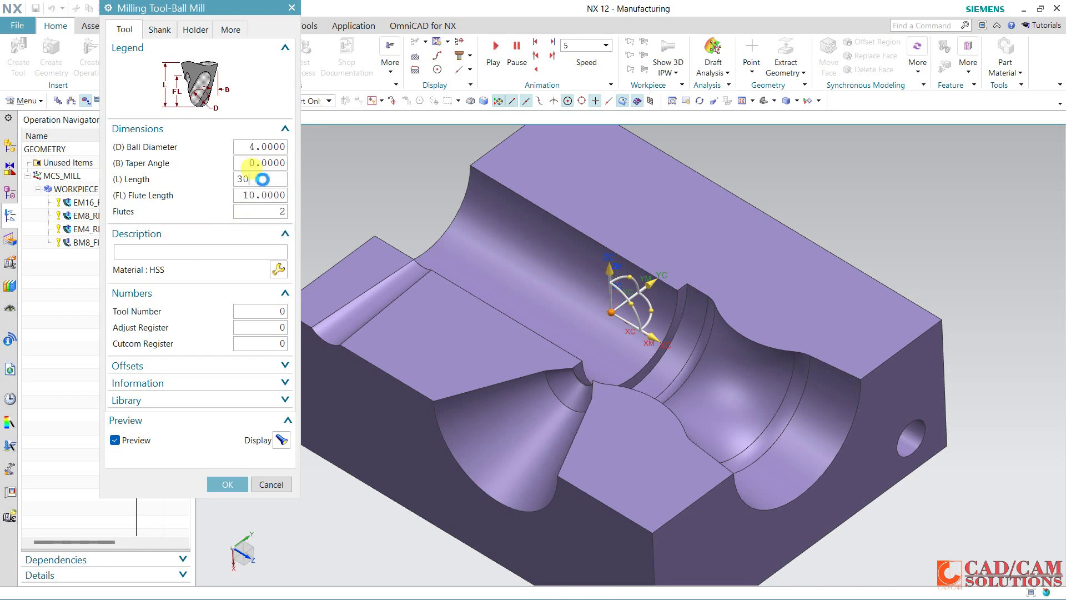
left_click(214, 486)
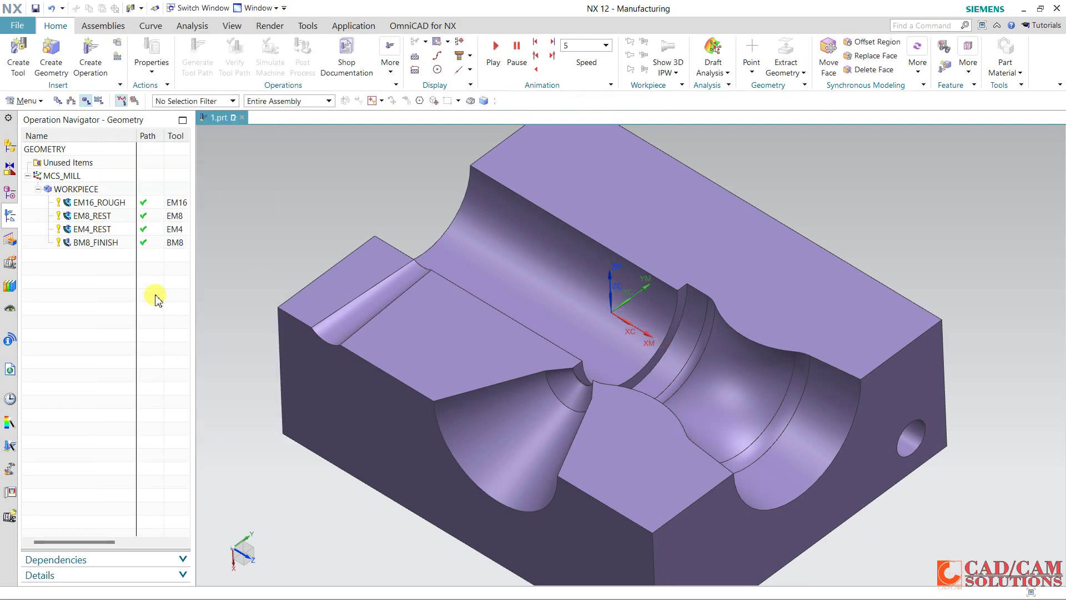
left_click(89, 55)
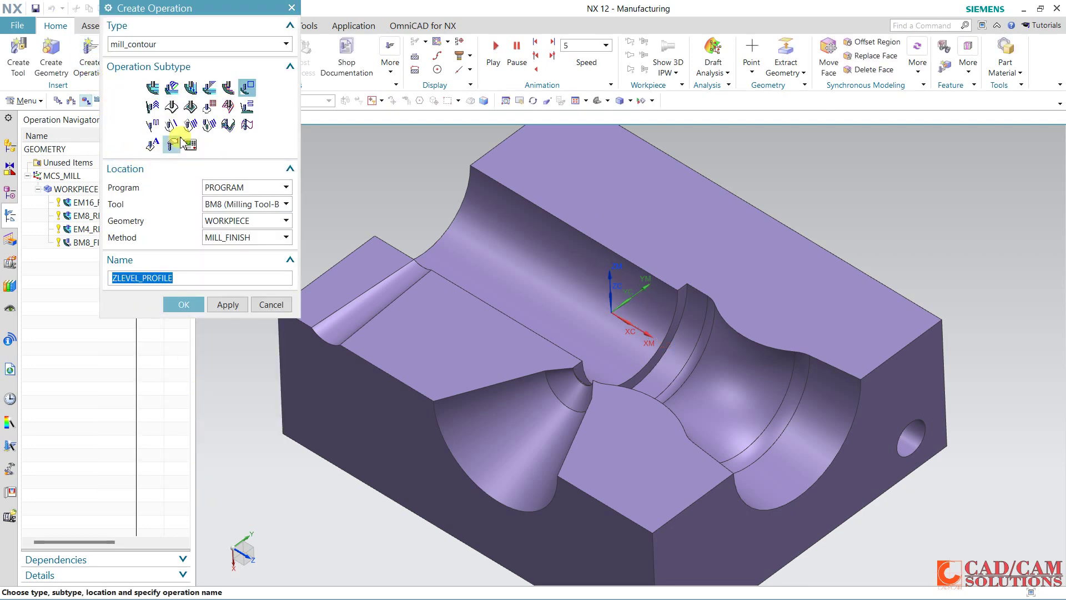
Create the FLOWCUT_REF_TOOL Flowcut Reference Tool operation using the BM4 ball mill
left_click(209, 126)
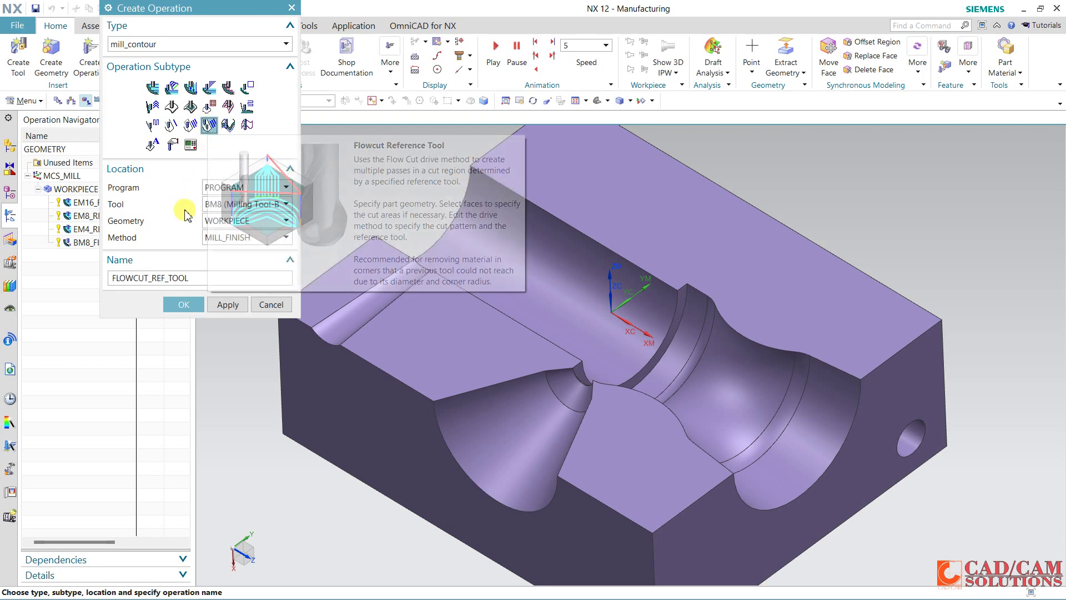
left_click(232, 206)
left_click(240, 232)
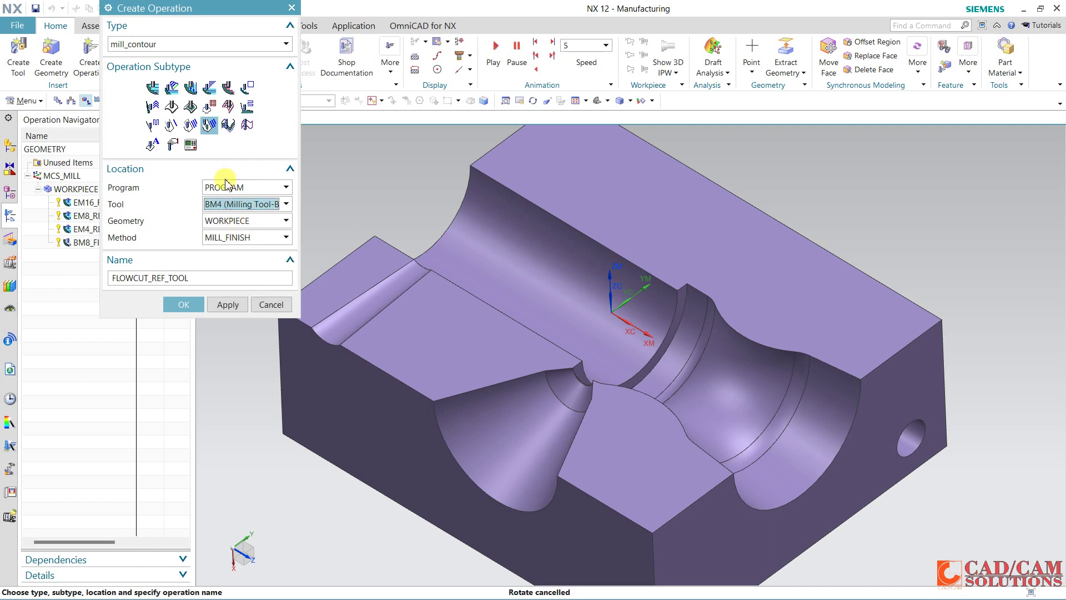
left_click(184, 307)
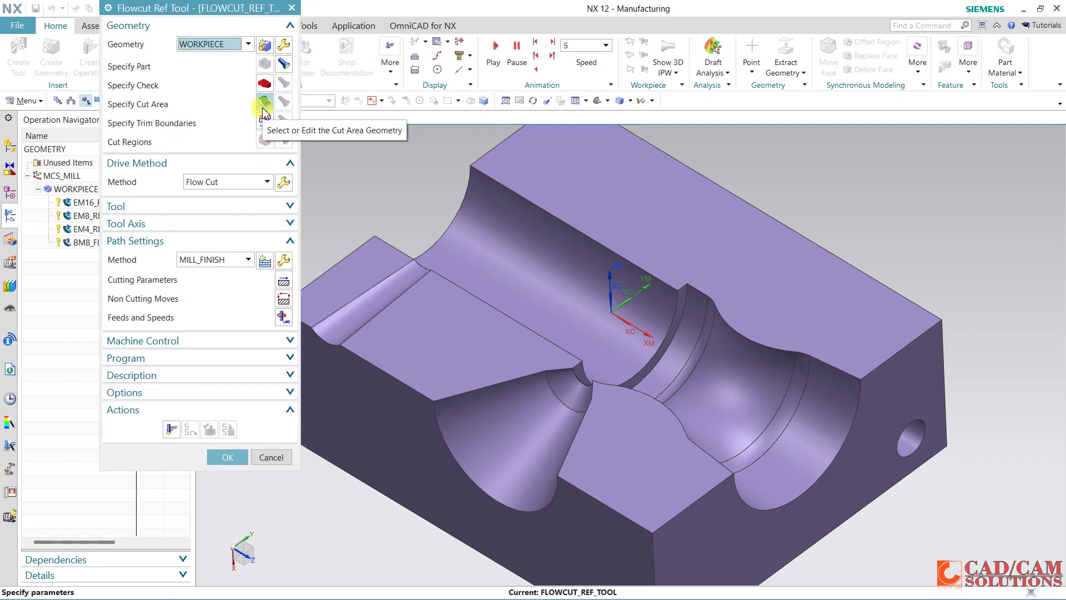
Select ten tangent-connected bore, cone, fillet and main channel faces as the cut area
left_click(264, 101)
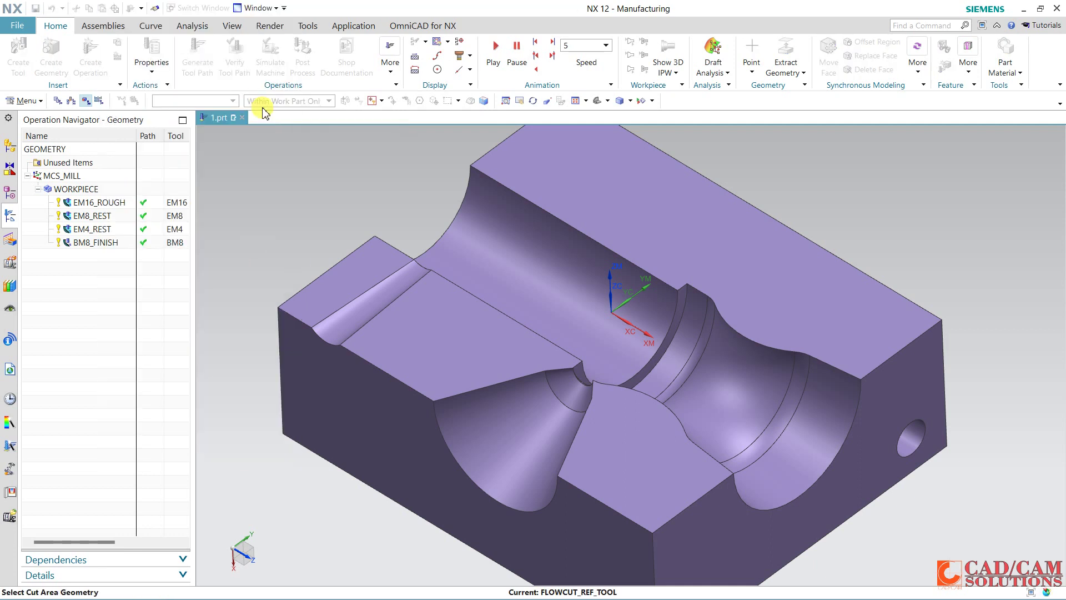
left_click(684, 311)
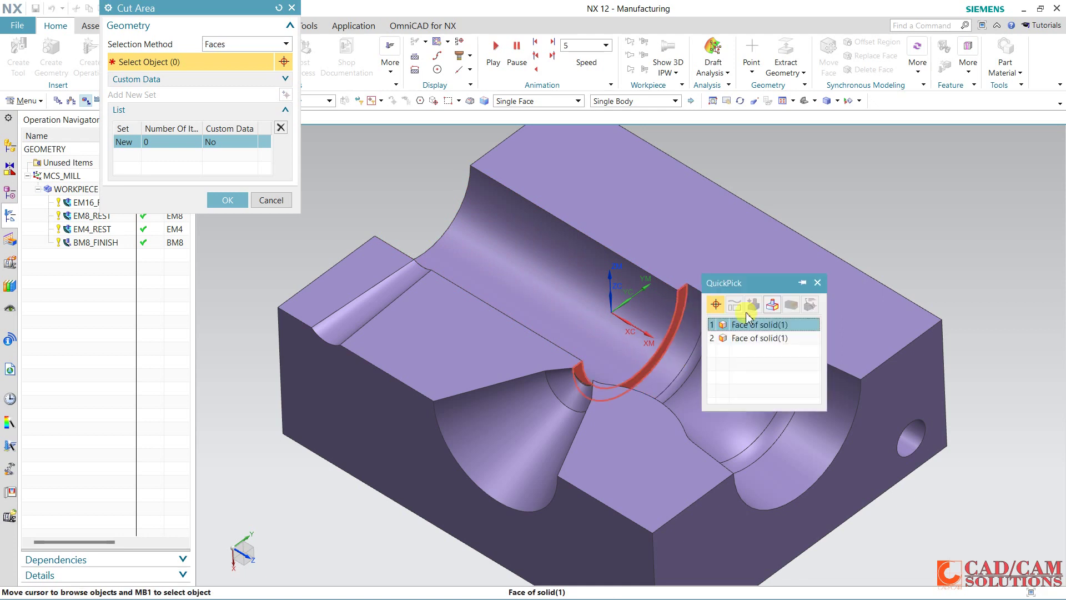
left_click(748, 324)
left_click(541, 101)
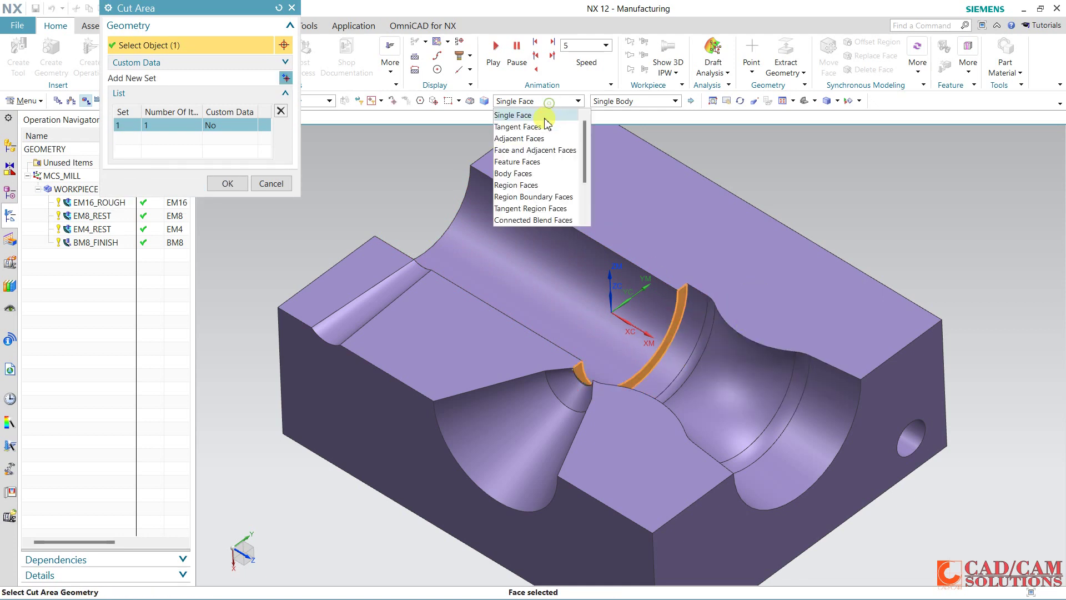
left_click(516, 118)
left_click(675, 334)
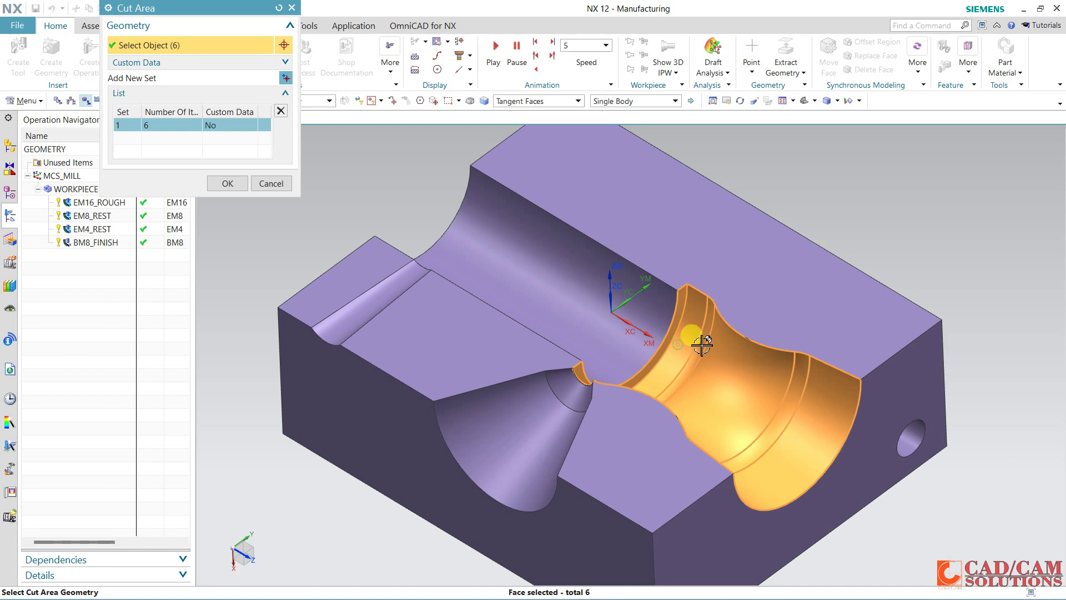
left_click(574, 400)
left_click(341, 306)
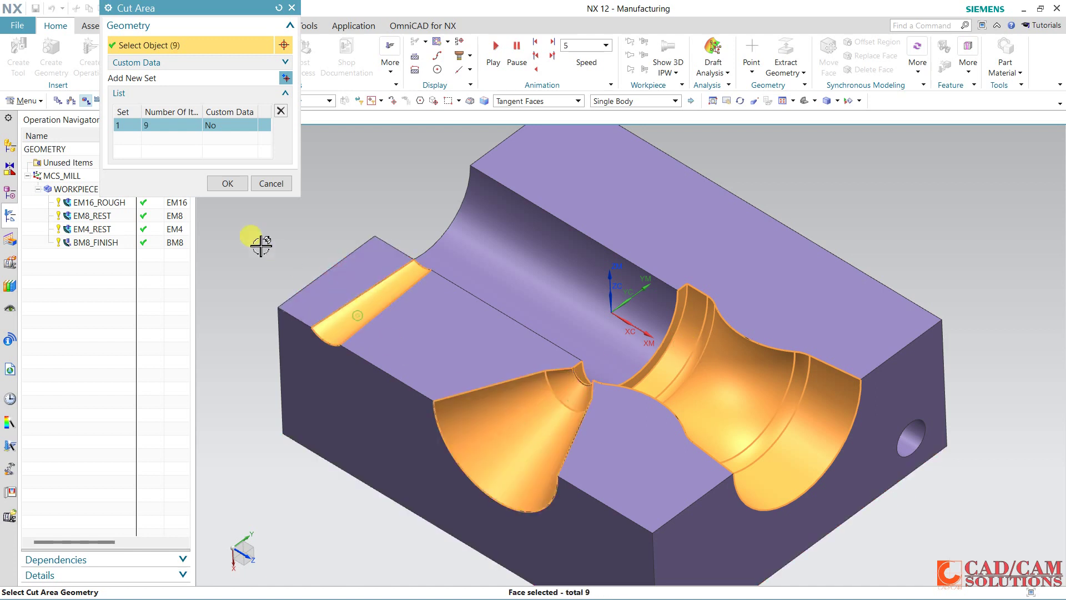
left_click(228, 189)
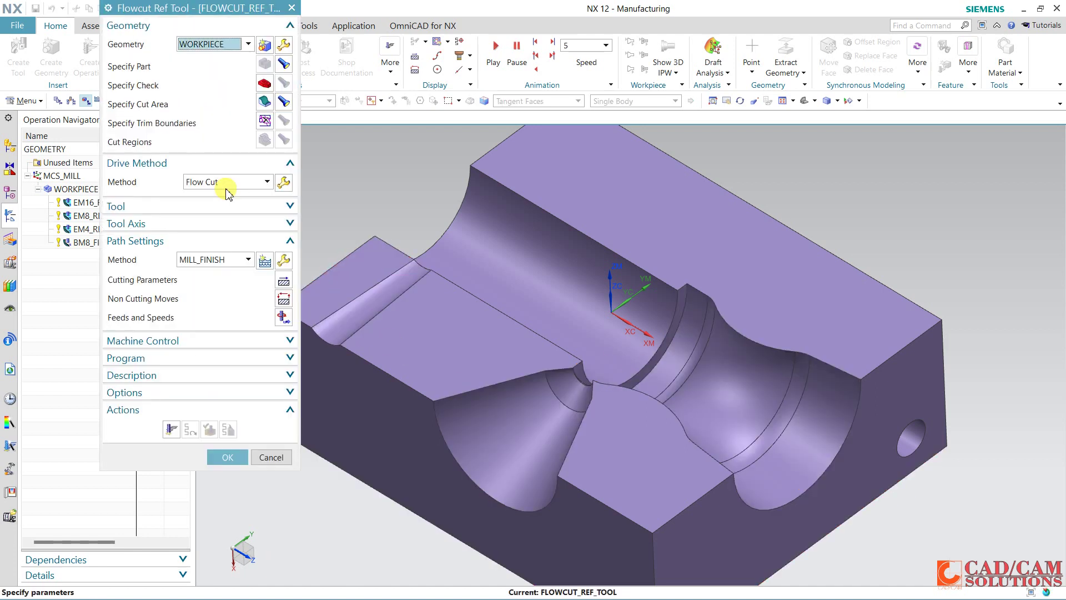
left_click(264, 102)
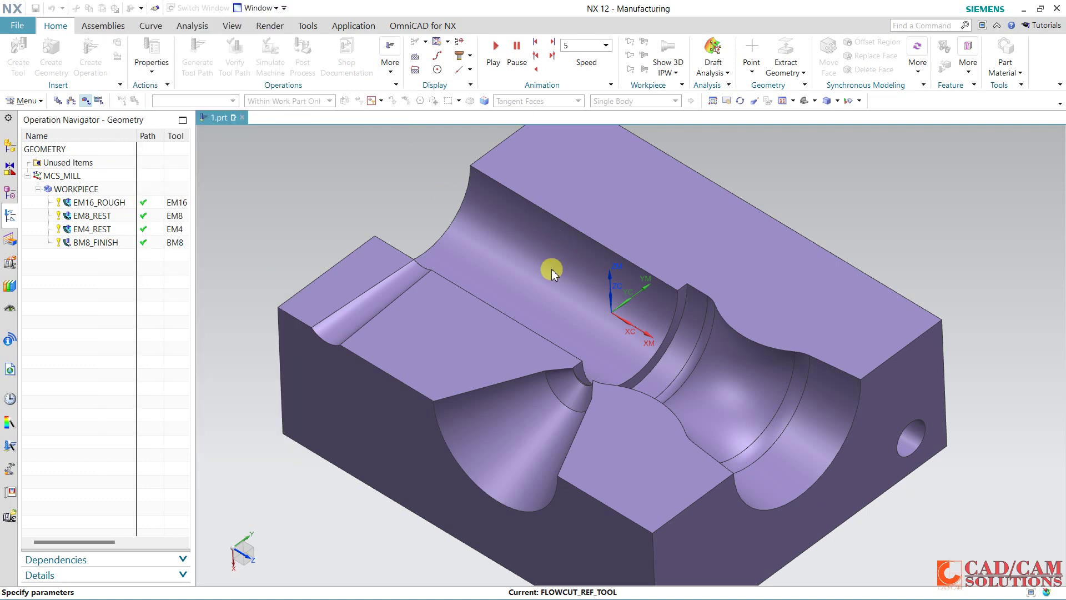
left_click(525, 264)
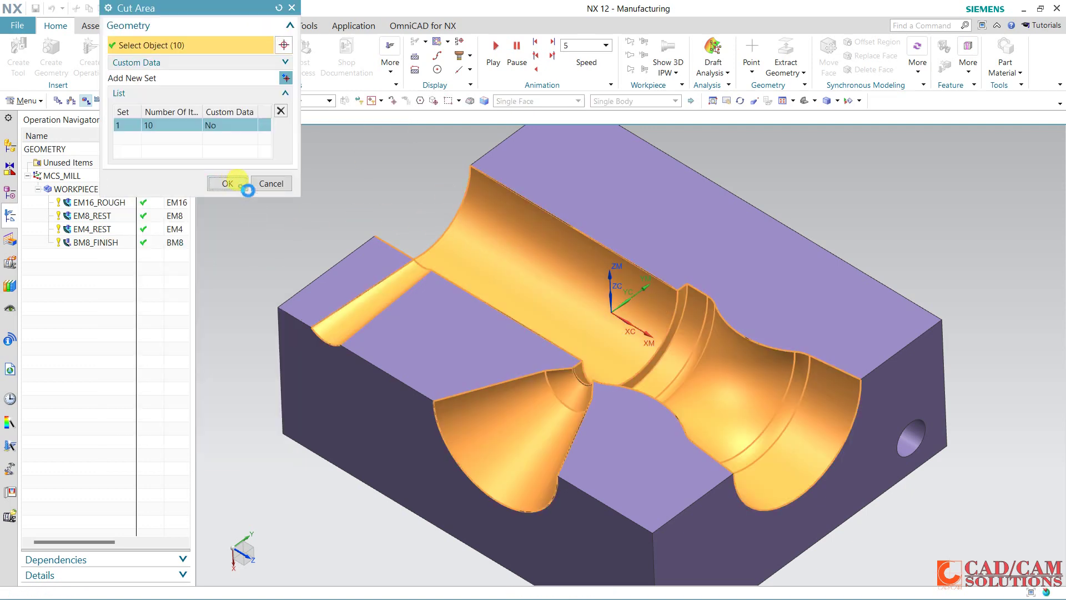
left_click(238, 185)
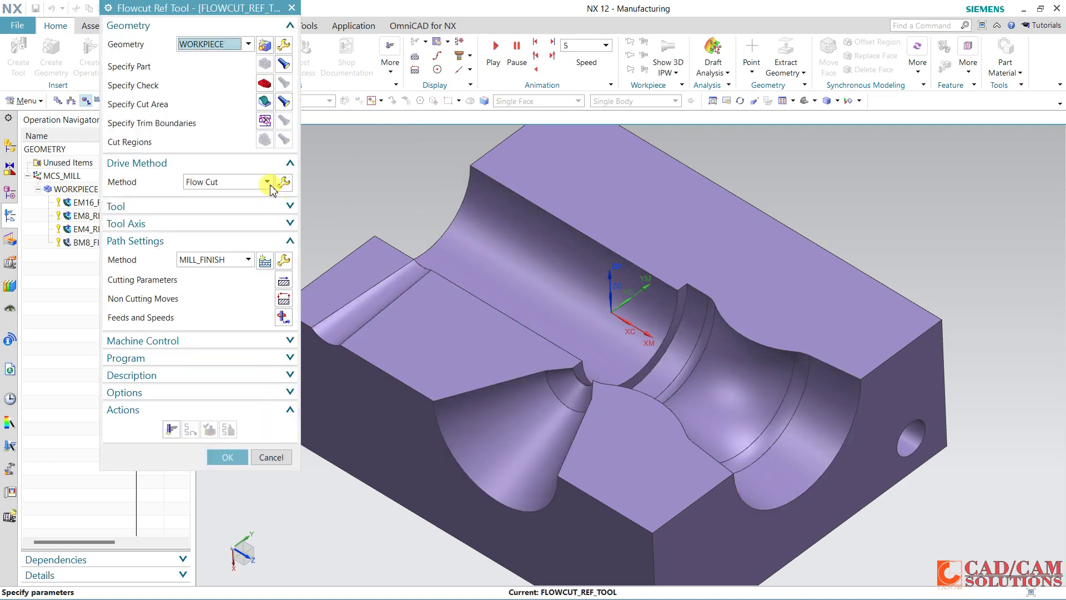
Set BM8 as the Flow Cut drive's reference tool, keeping 1.0000 overlap
left_click(283, 181)
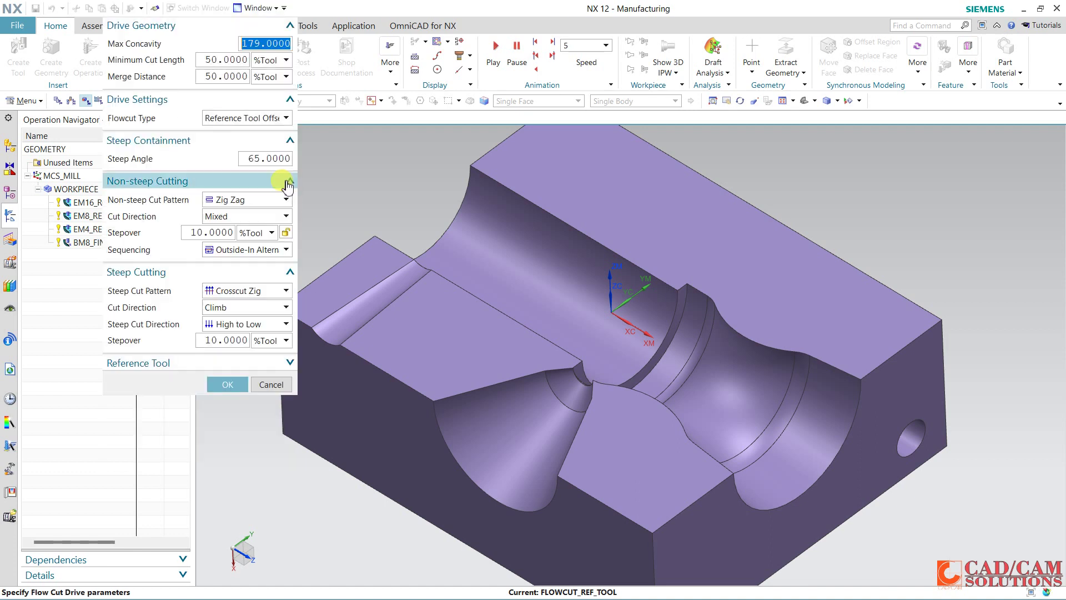
left_click(208, 367)
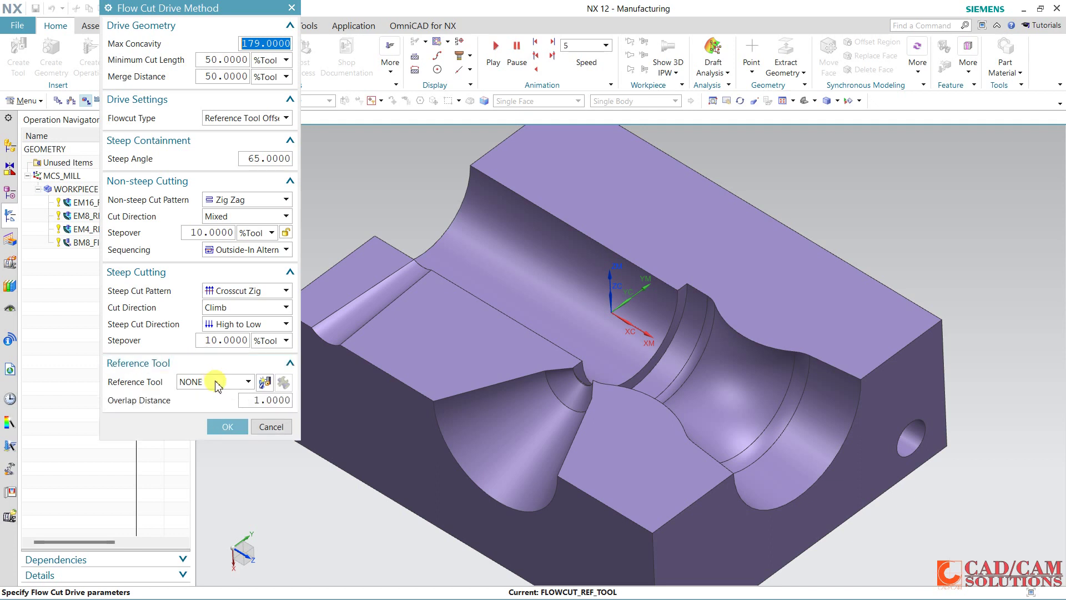
left_click(214, 381)
left_click(207, 417)
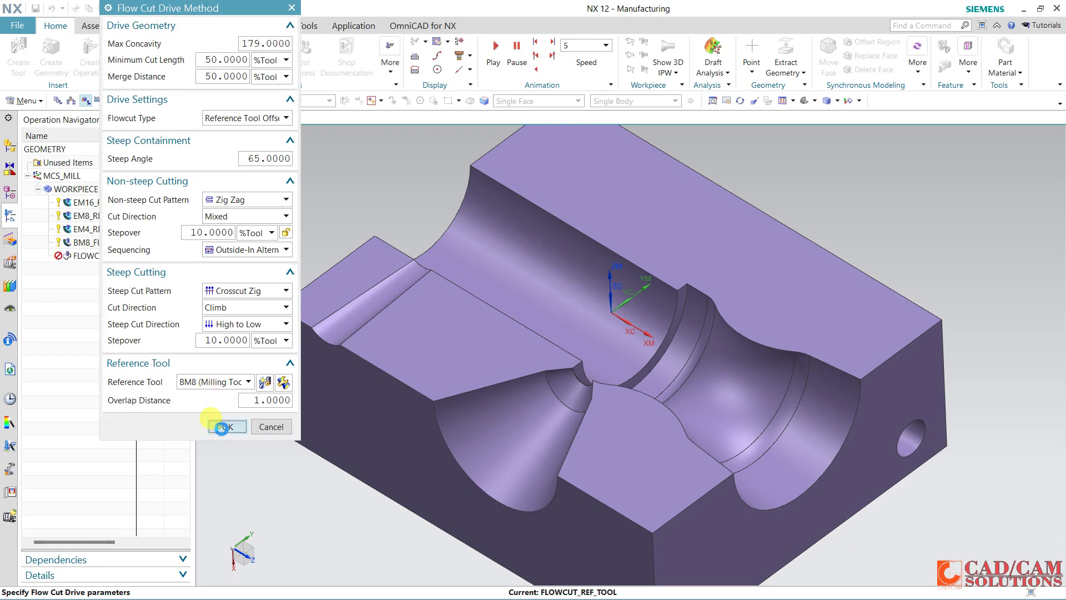
left_click(222, 427)
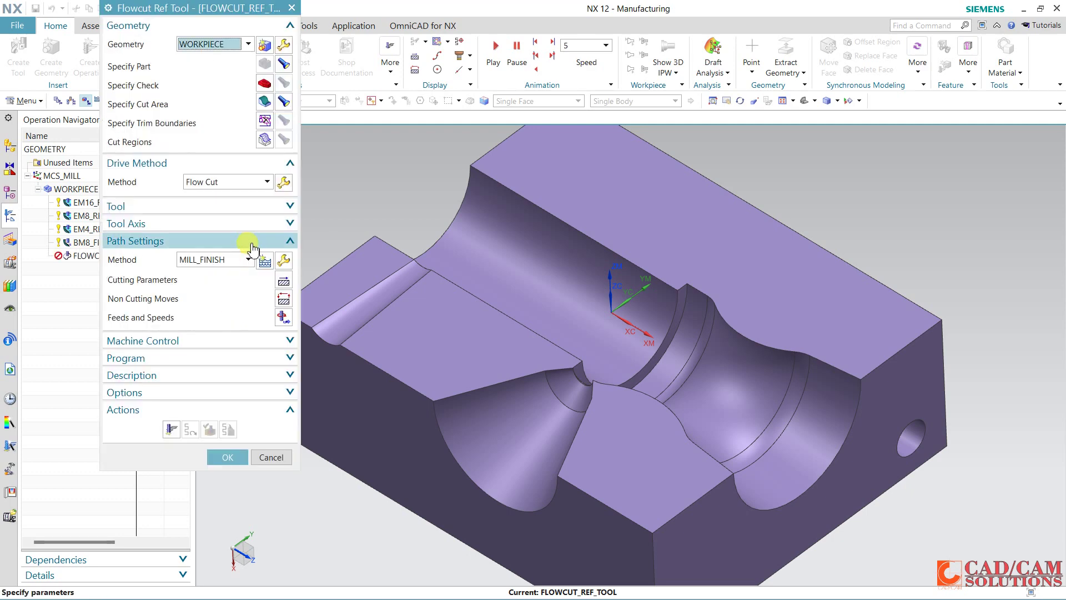
Set the cutting tolerance to 0.0100 in Cutting Parameters and generate the flow-cut toolpath
left_click(250, 208)
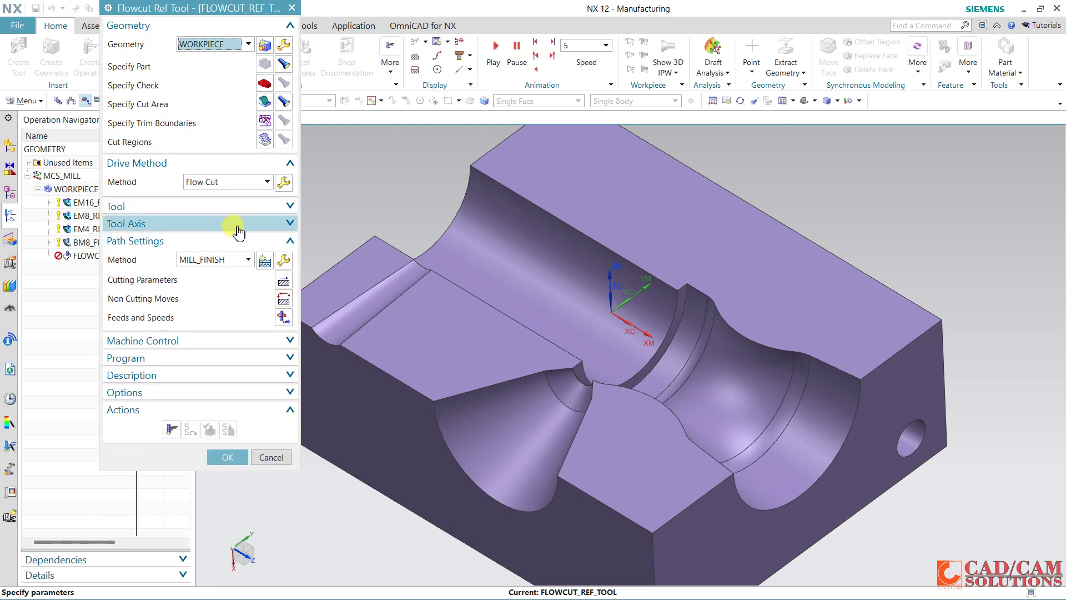
left_click(282, 283)
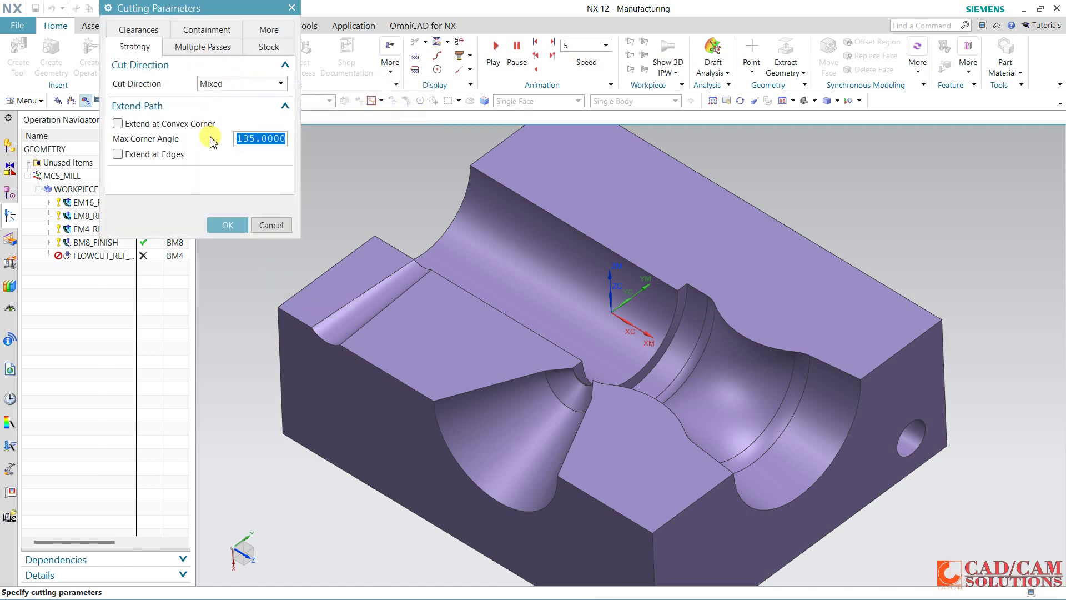
left_click(147, 33)
left_click(191, 30)
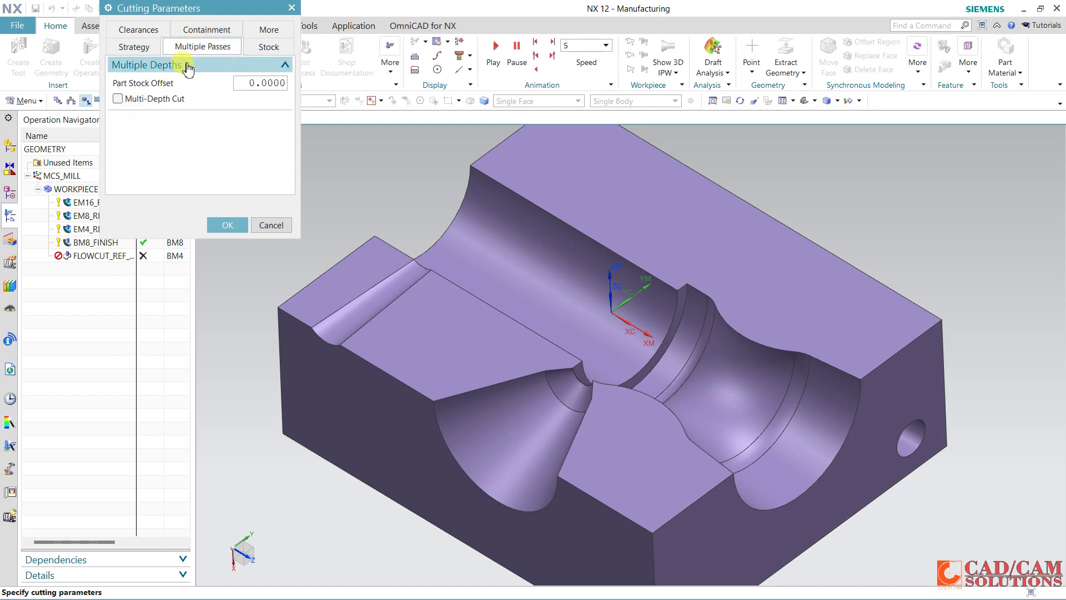
left_click(211, 30)
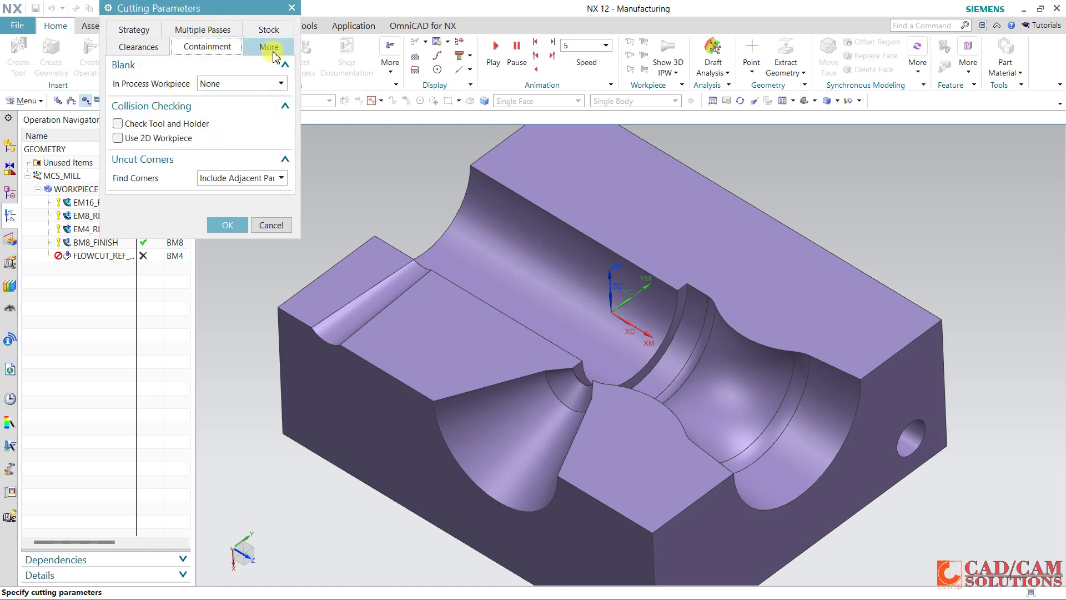
left_click(268, 29)
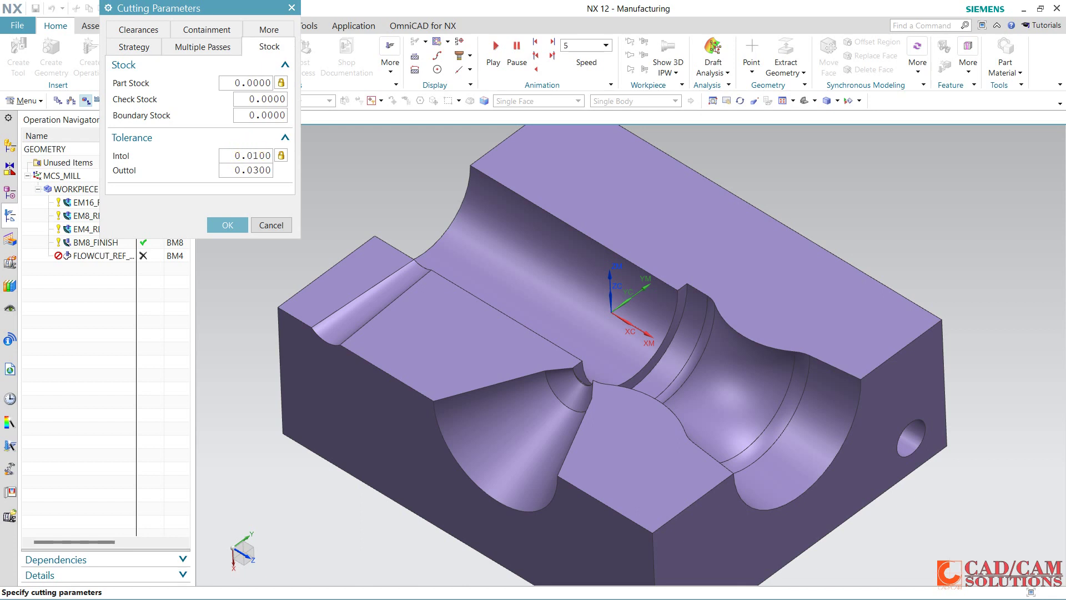
left_click(260, 156)
type("0.0100")
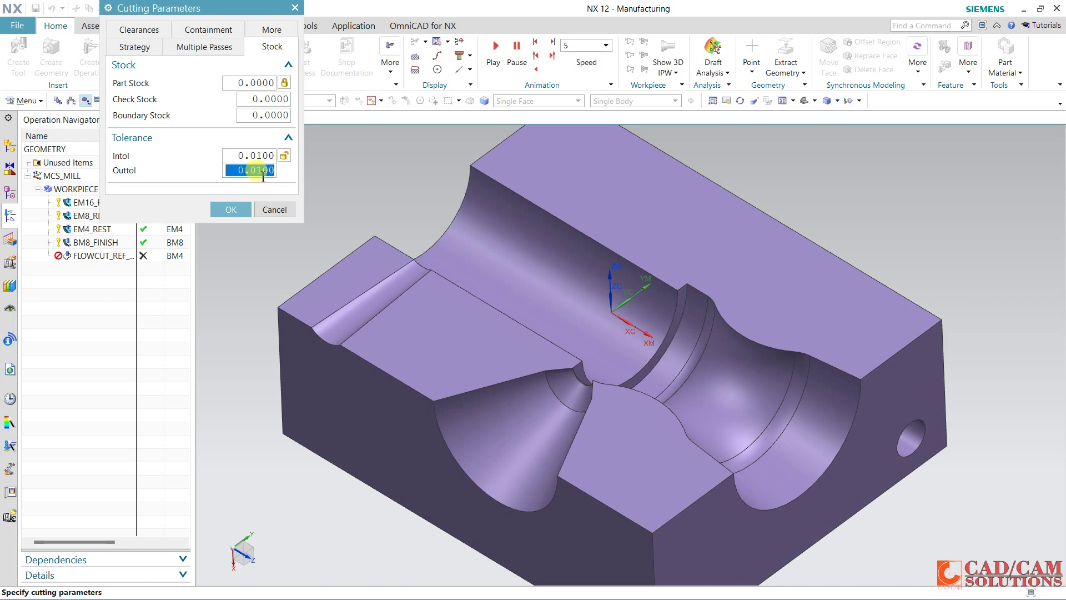
left_click(231, 209)
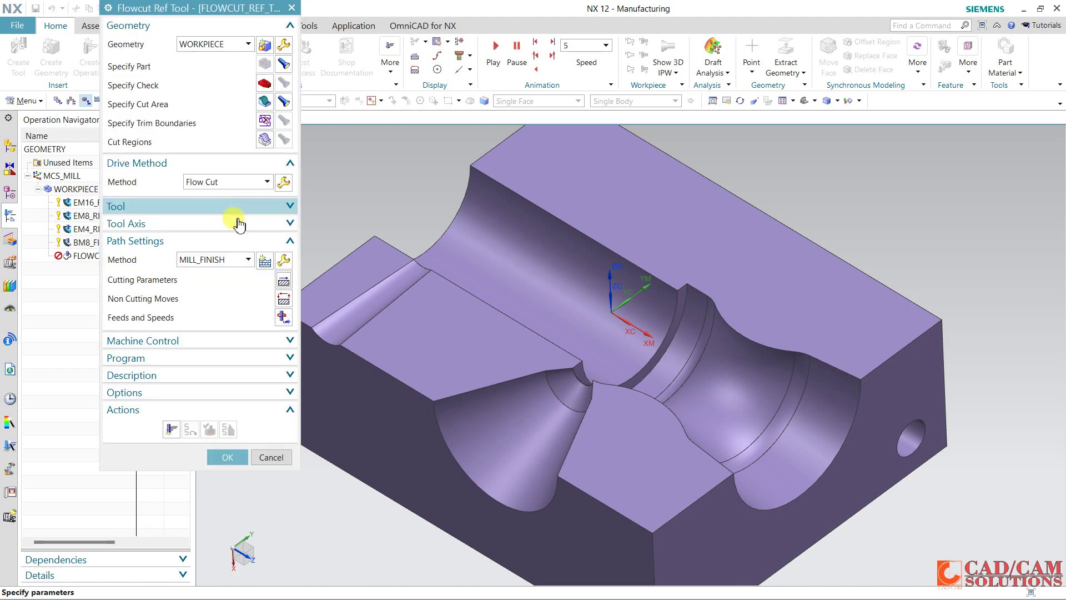
left_click(171, 427)
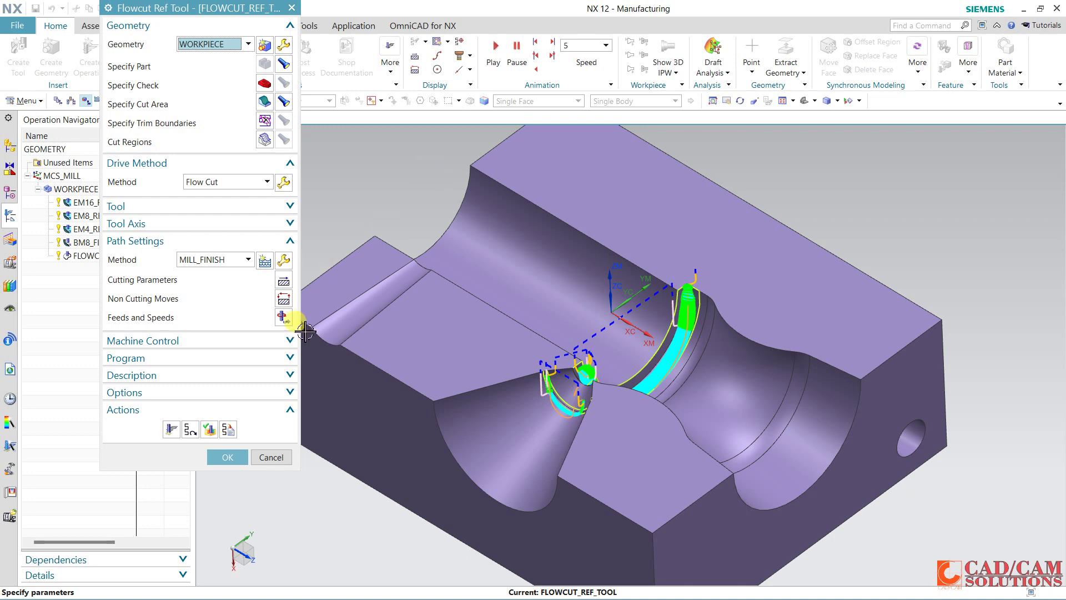
Play a 3D Dynamic verification of the flow-cut toolpath and inspect the cut cavity
left_click(209, 430)
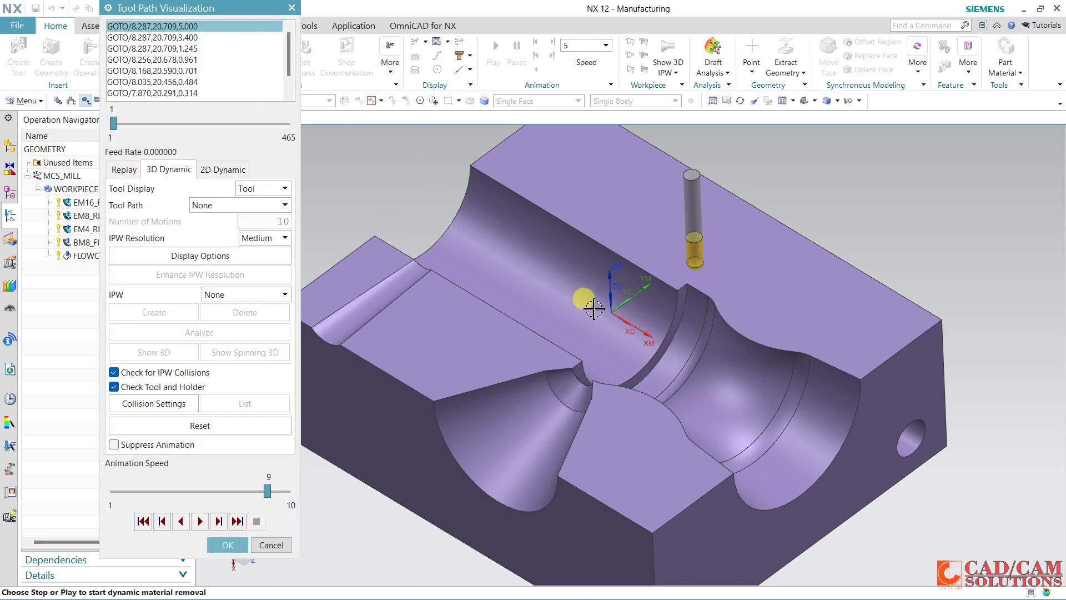
middle_click_drag(593, 308, 680, 384)
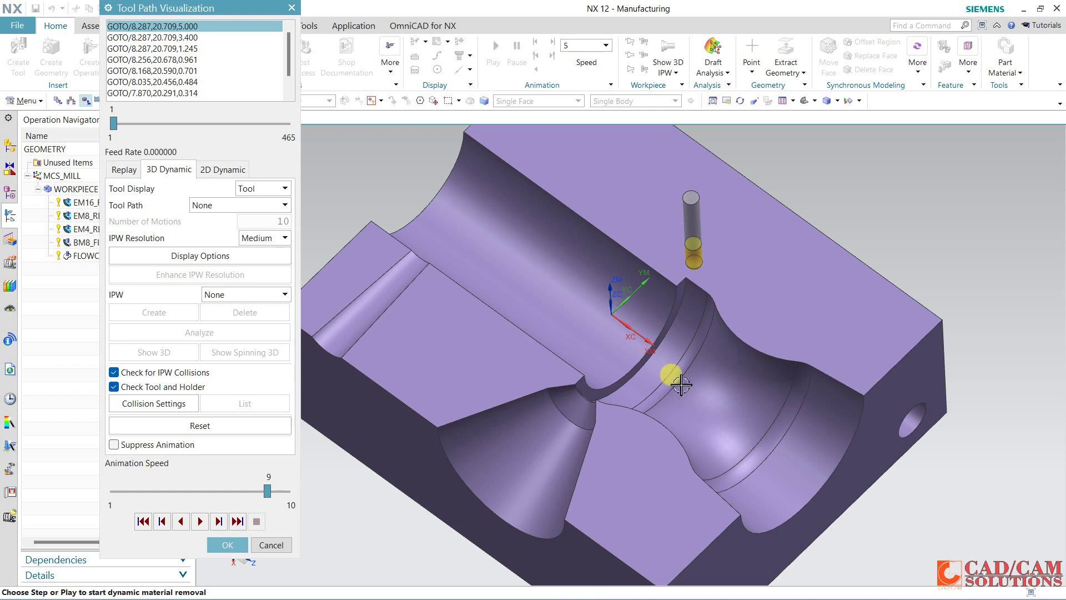
scroll(680, 384, "up", 2)
left_click(201, 521)
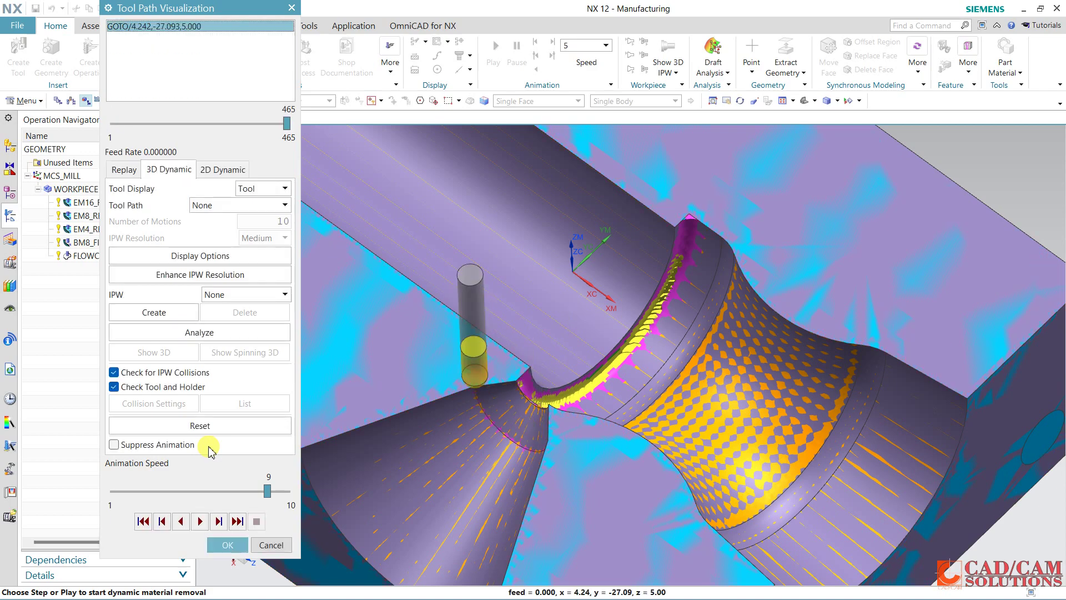
scroll(560, 366, "up", 2)
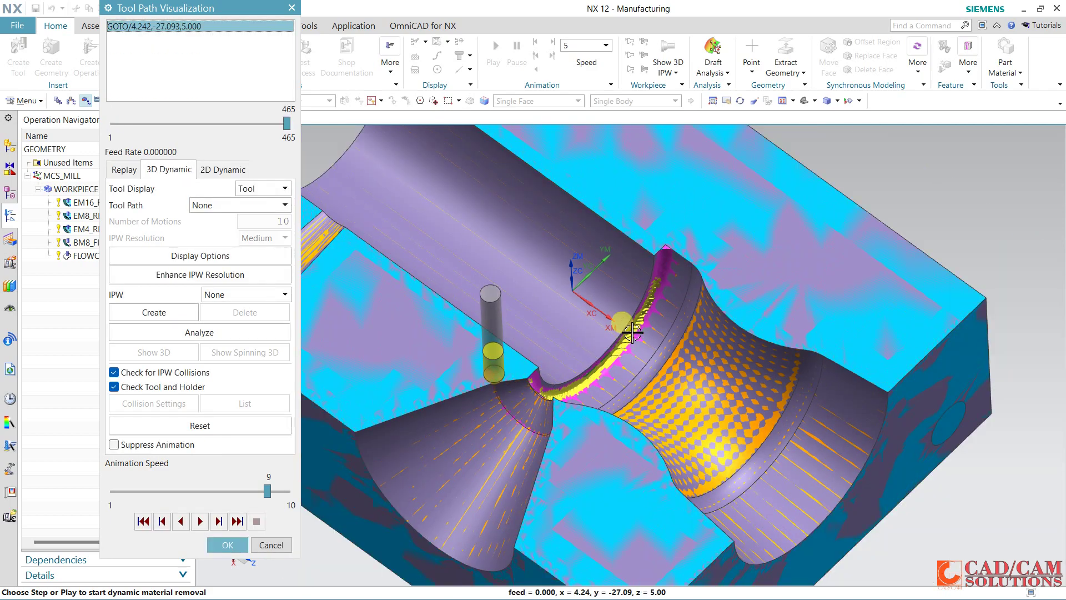
mouse_move(632, 332)
middle_mouse_down()
mouse_move(634, 317)
mouse_move(700, 306)
mouse_move(634, 336)
middle_mouse_up()
Close the verification and accept the FLOWCUT_REF_TOOL operation
left_click(227, 545)
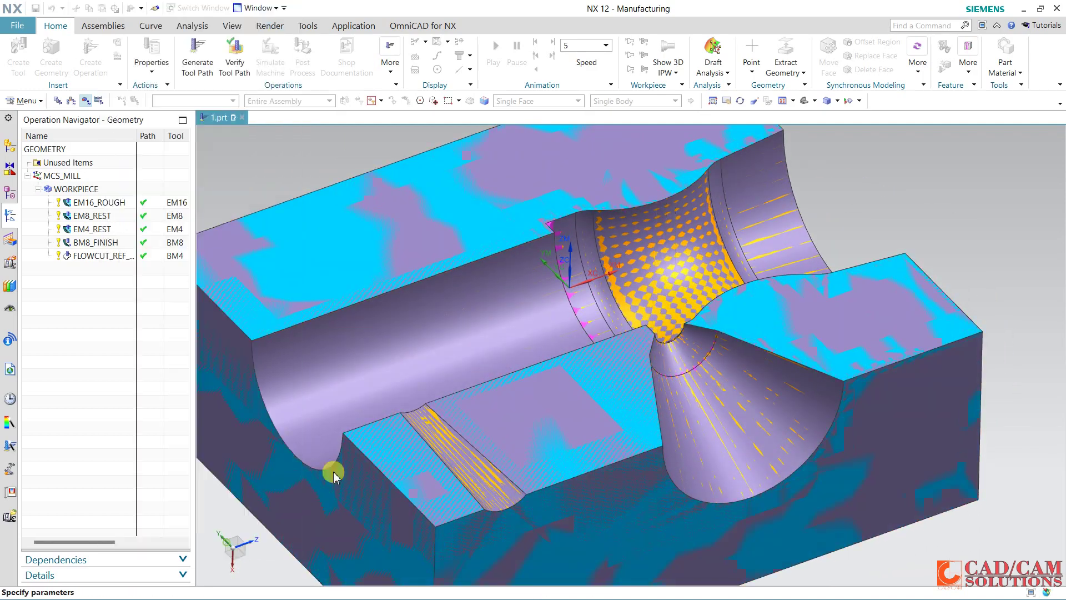
left_click(230, 457)
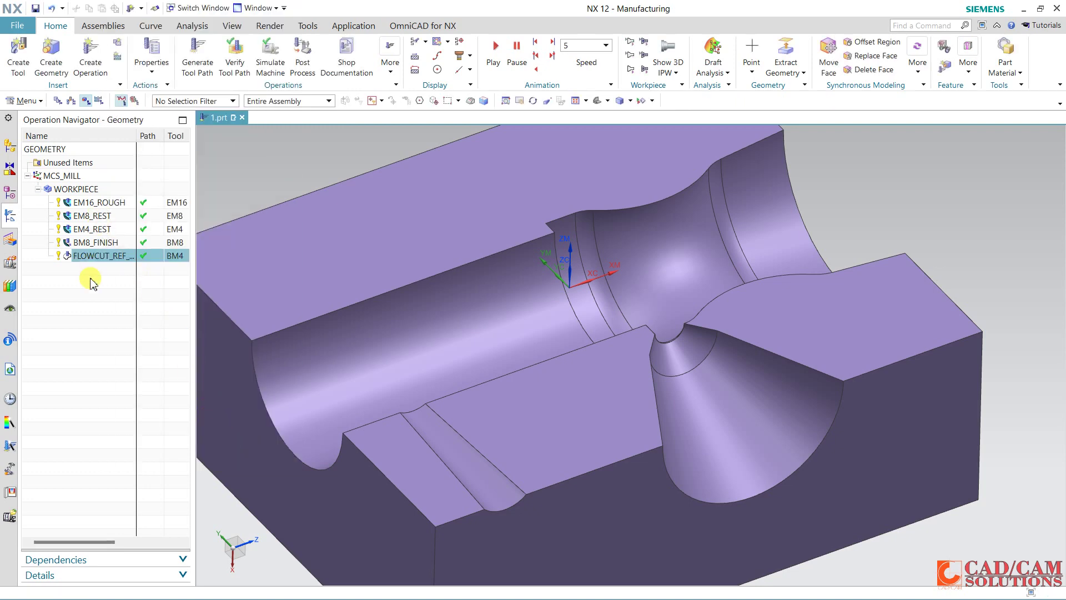
scroll(511, 255, "down", 3)
scroll(511, 259, "down", 2)
scroll(433, 200, "up", 2)
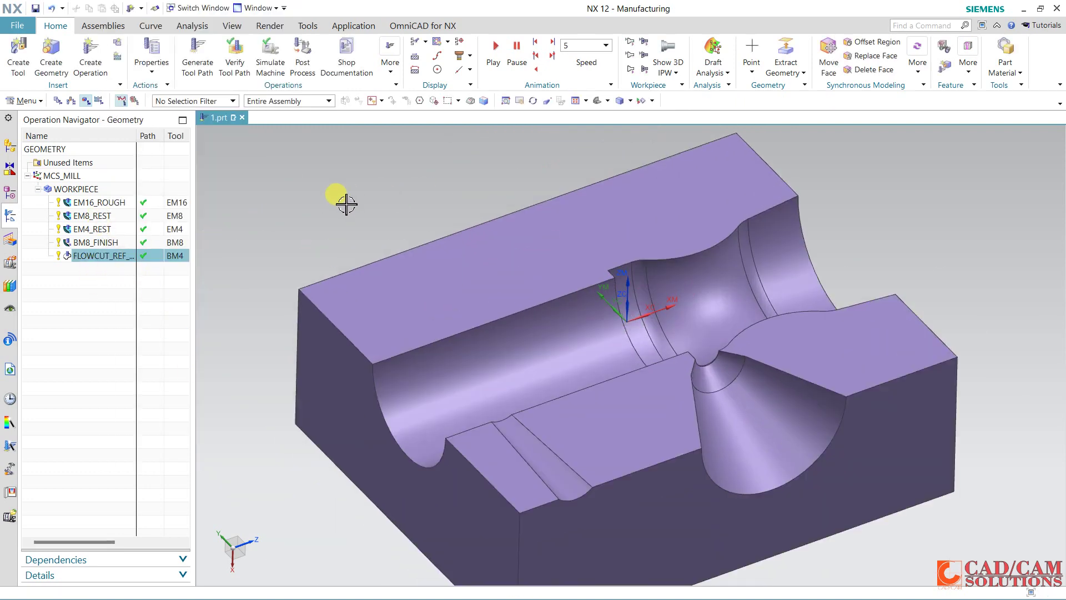
middle_click_drag(345, 204, 139, 178)
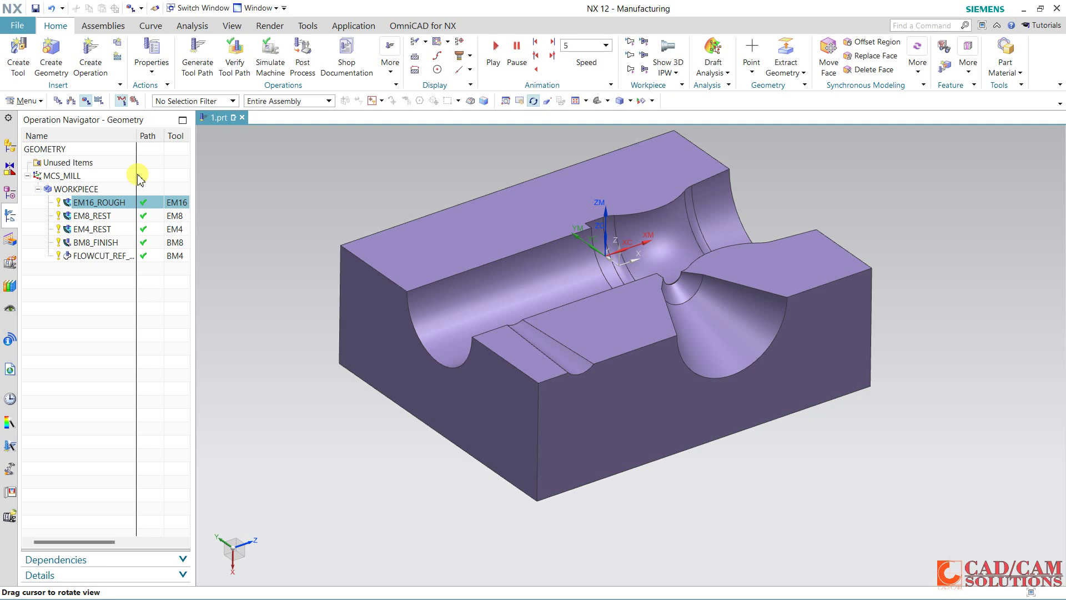
Replace GENERIC_MACHINE with the library's sim01 3-axis Fanuc vertical mill, mounting the part
left_click(71, 101)
right_click(66, 148)
left_click(119, 151)
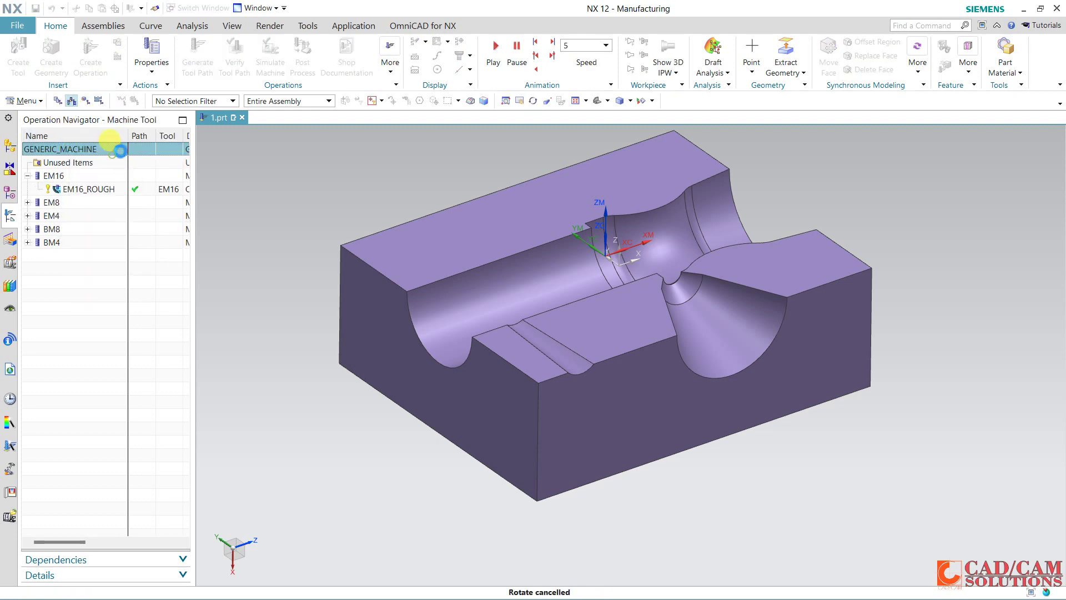
left_click(282, 44)
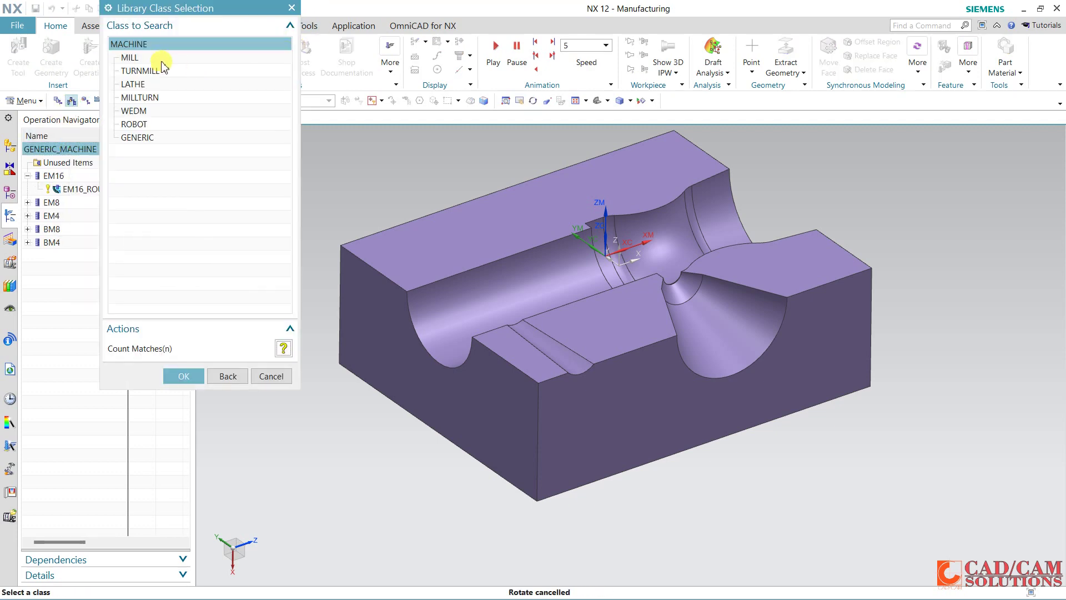
double_click(138, 57)
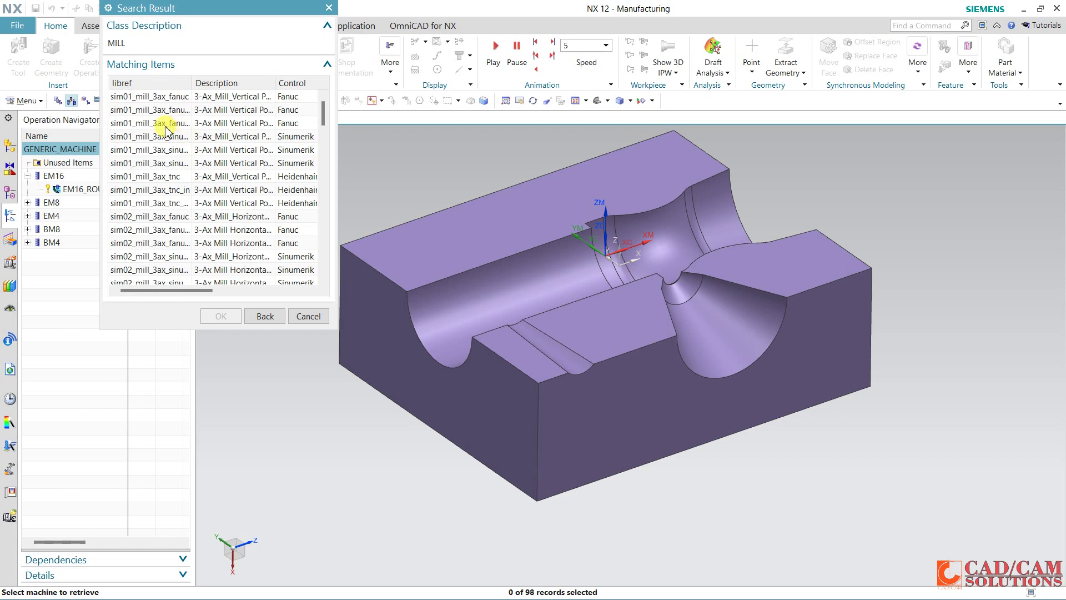
left_click(165, 124)
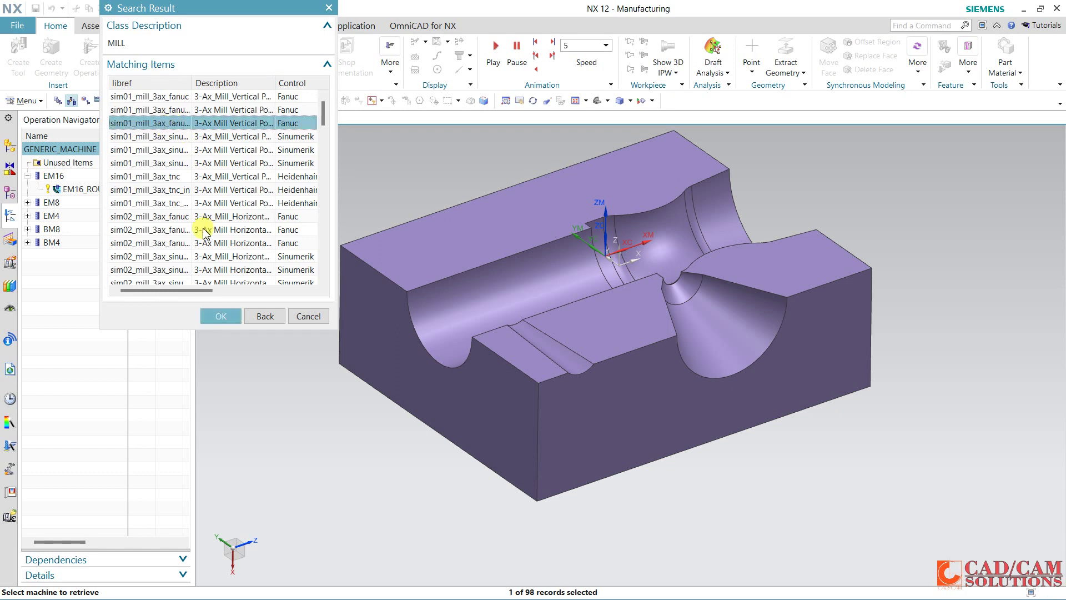
left_click(218, 315)
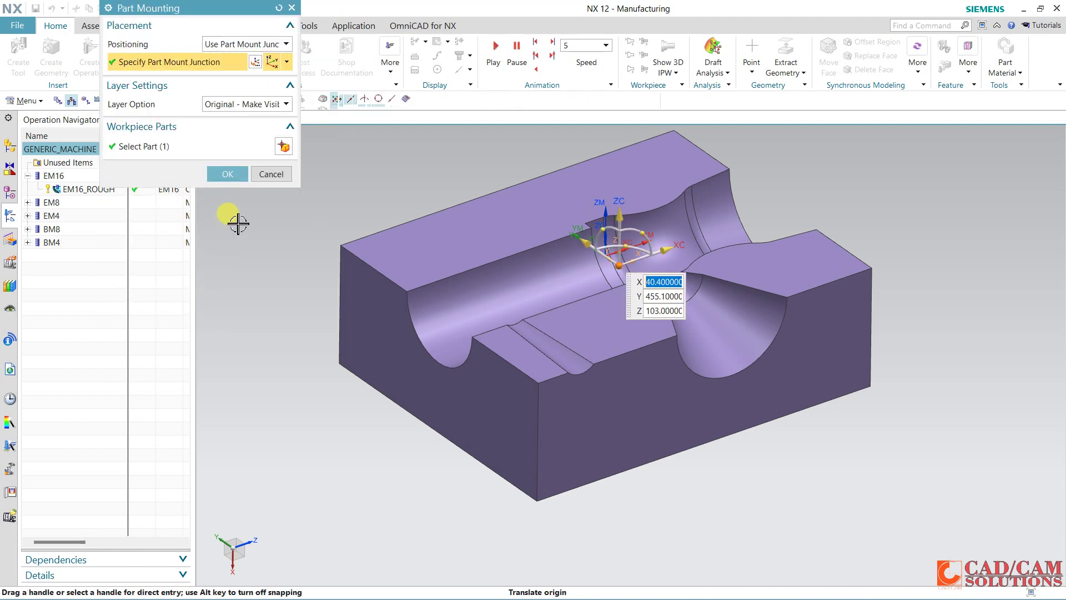
left_click(229, 175)
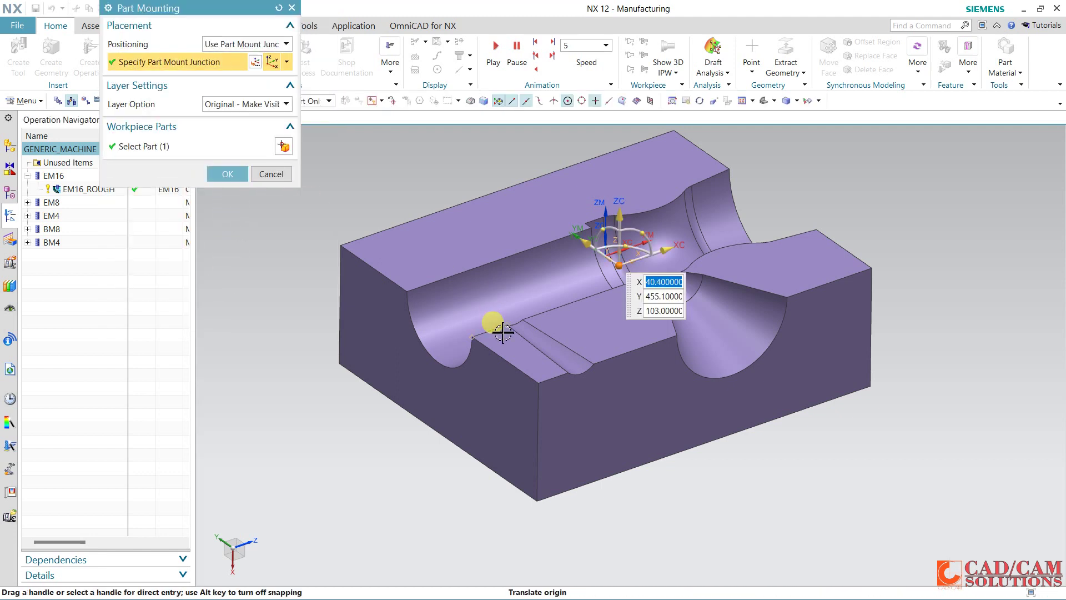
left_click(225, 174)
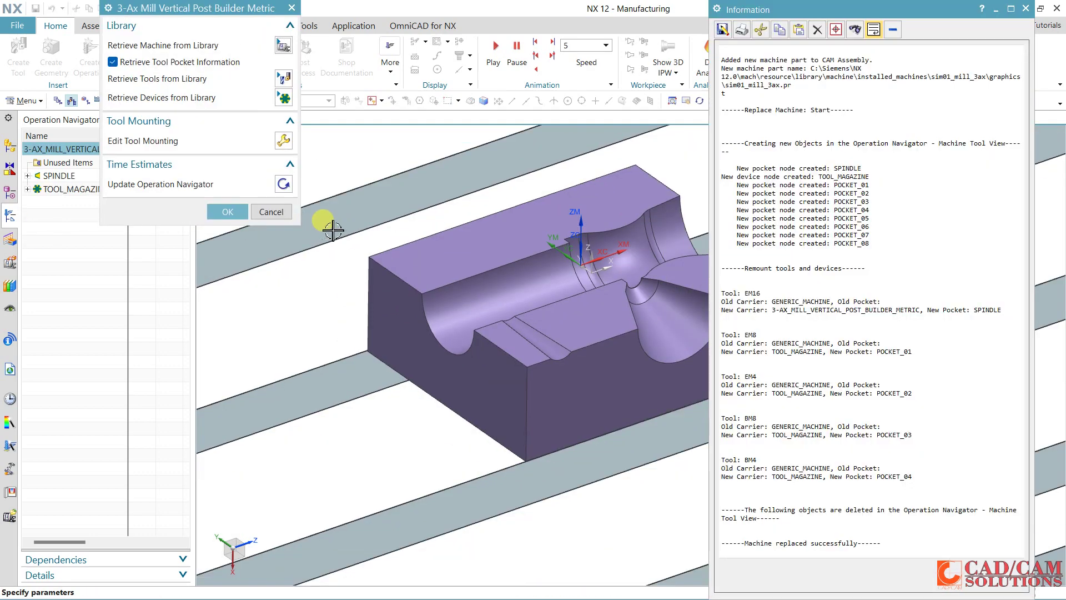
left_click(221, 209)
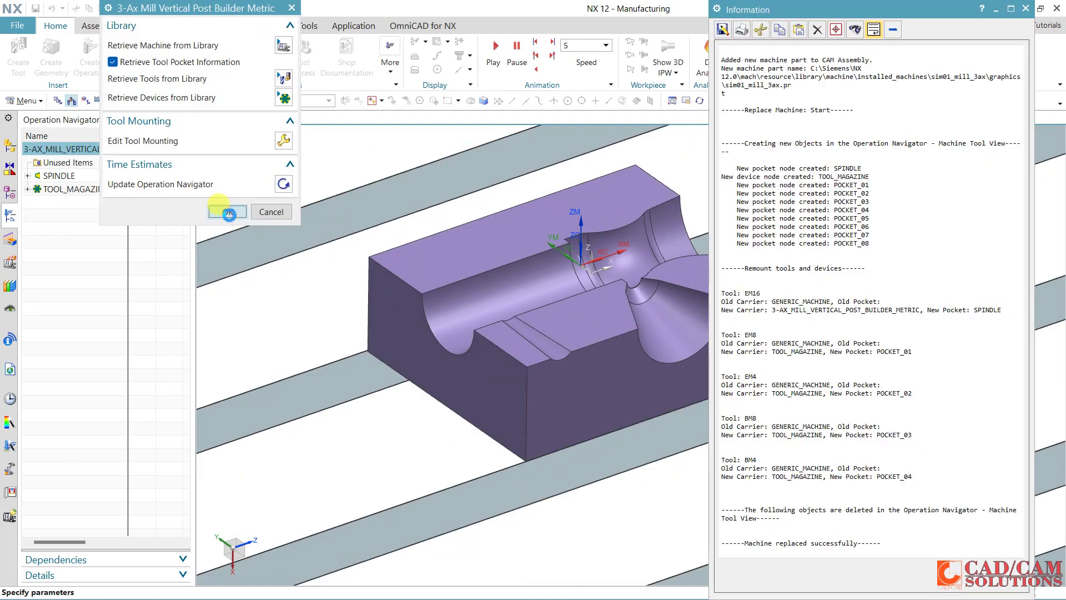
Close the machine replacement log and view the whole mill
left_click(1026, 12)
scroll(694, 302, "down", 5)
scroll(695, 302, "down", 3)
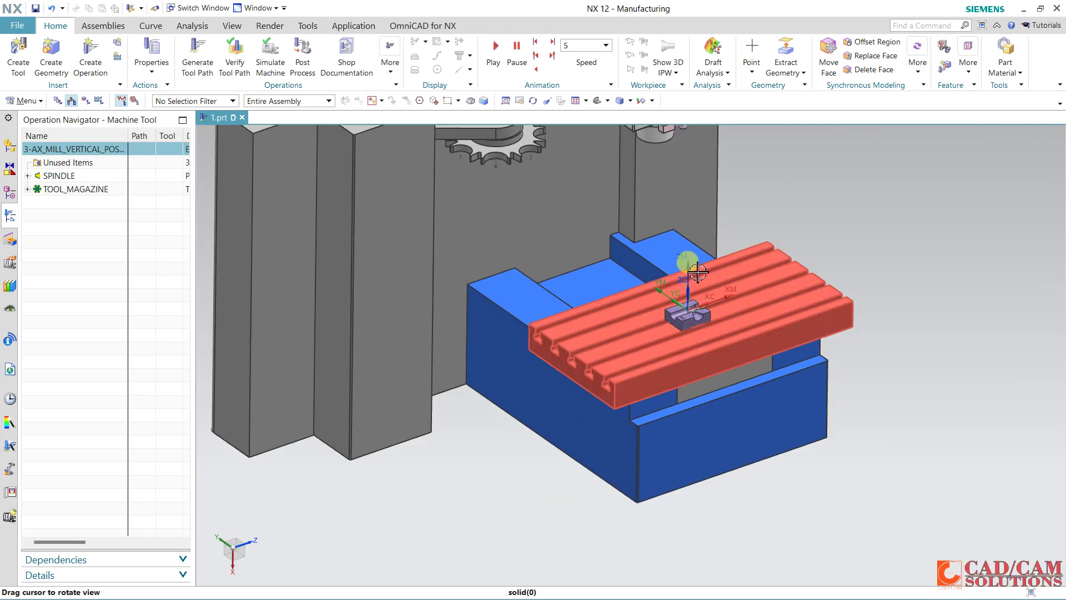
scroll(698, 272, "down", 2)
scroll(698, 272, "down", 2)
scroll(697, 272, "down", 2)
mouse_move(697, 272)
middle_mouse_down()
mouse_move(719, 300)
mouse_move(645, 309)
mouse_move(685, 321)
mouse_move(701, 278)
mouse_move(701, 297)
mouse_move(676, 311)
mouse_move(631, 288)
mouse_move(633, 267)
mouse_move(647, 288)
mouse_move(655, 277)
middle_mouse_up()
scroll(611, 276, "up", 3)
scroll(612, 276, "up", 3)
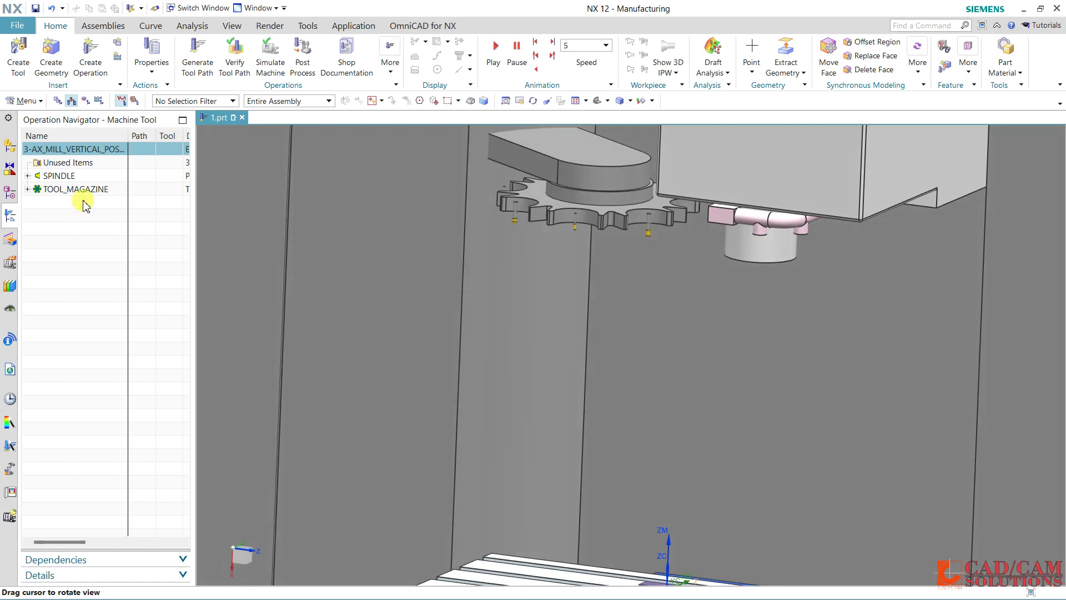
Check that TOOL_MAGAZINE pockets 01–04 hold EM8, EM4, BM8 and BM4
left_click(28, 189)
left_click(76, 204)
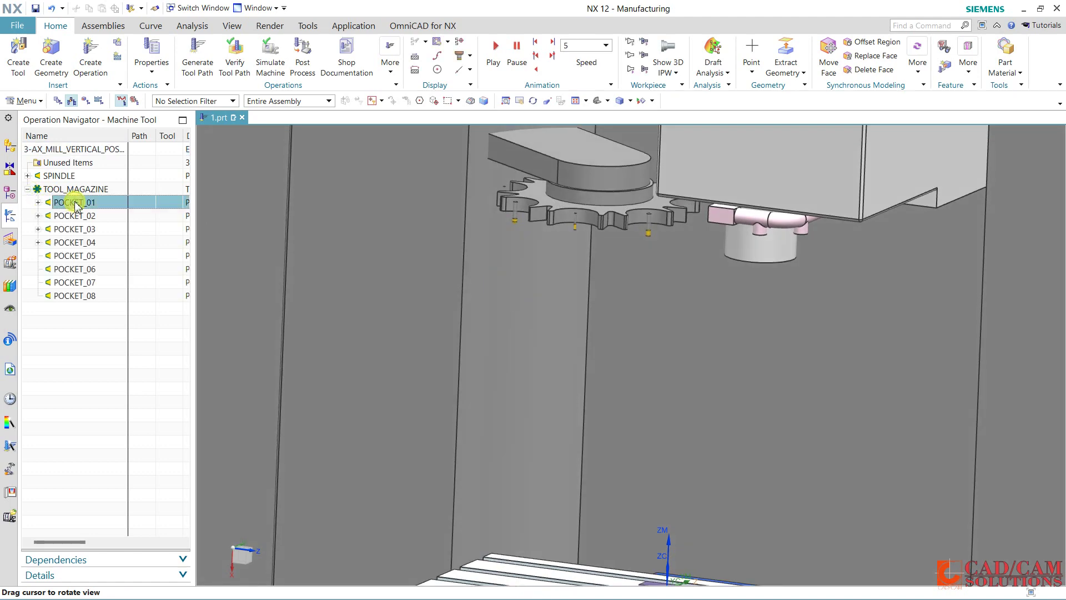
left_click(89, 216)
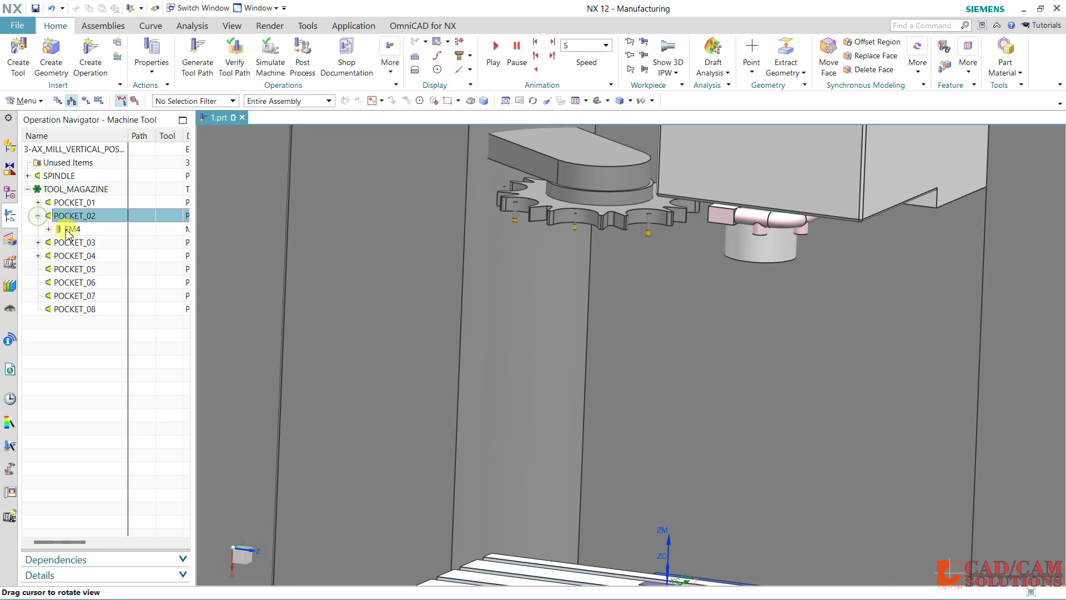
left_click(69, 231)
left_click(38, 202)
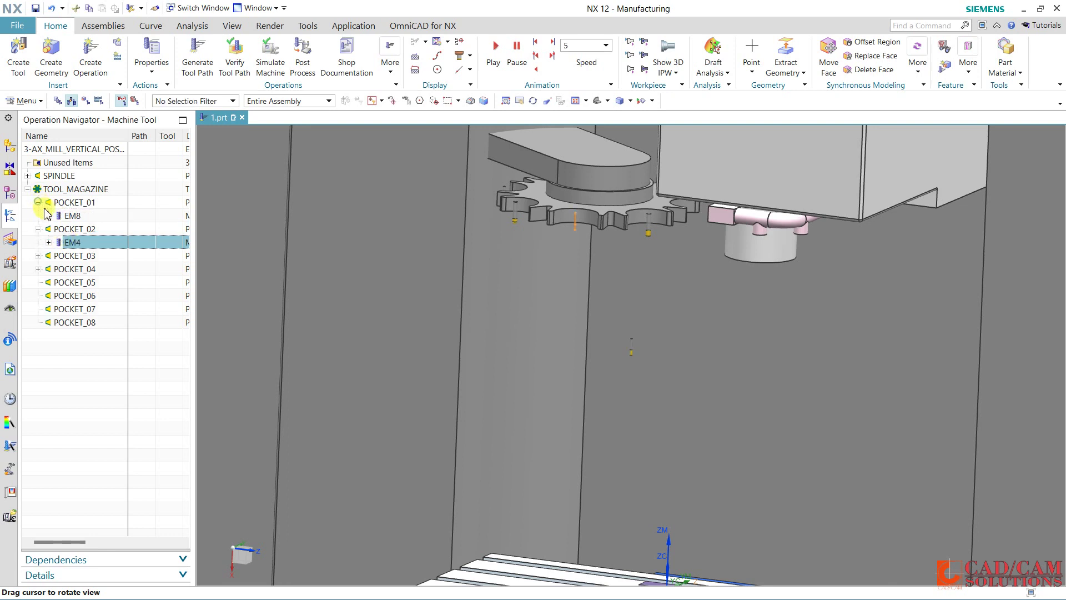
left_click(78, 216)
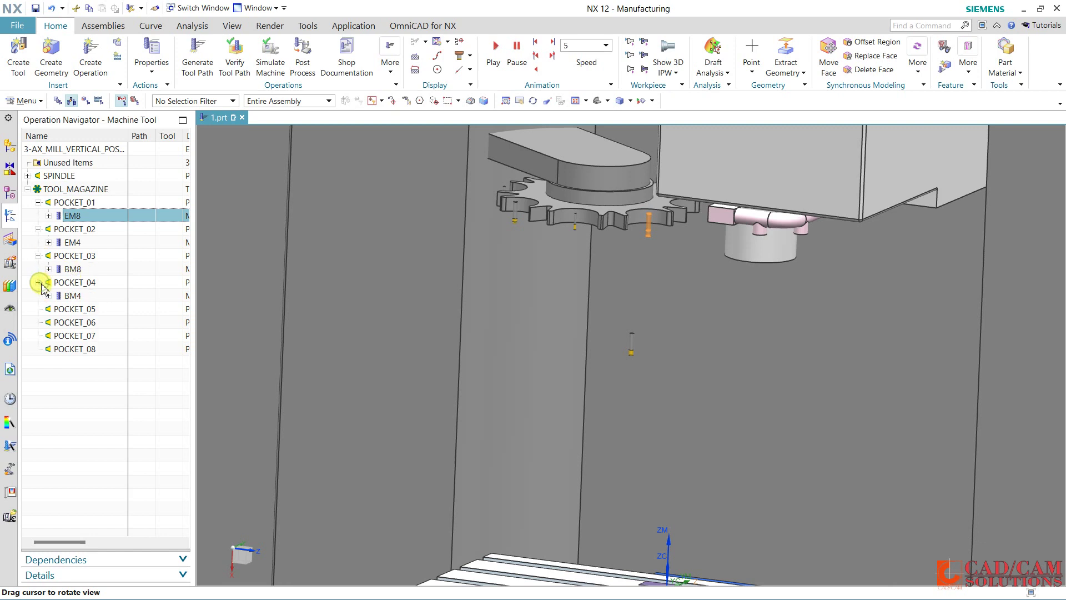
Confirm EM16 is in the SPINDLE and view the mold block on the table
left_click(27, 176)
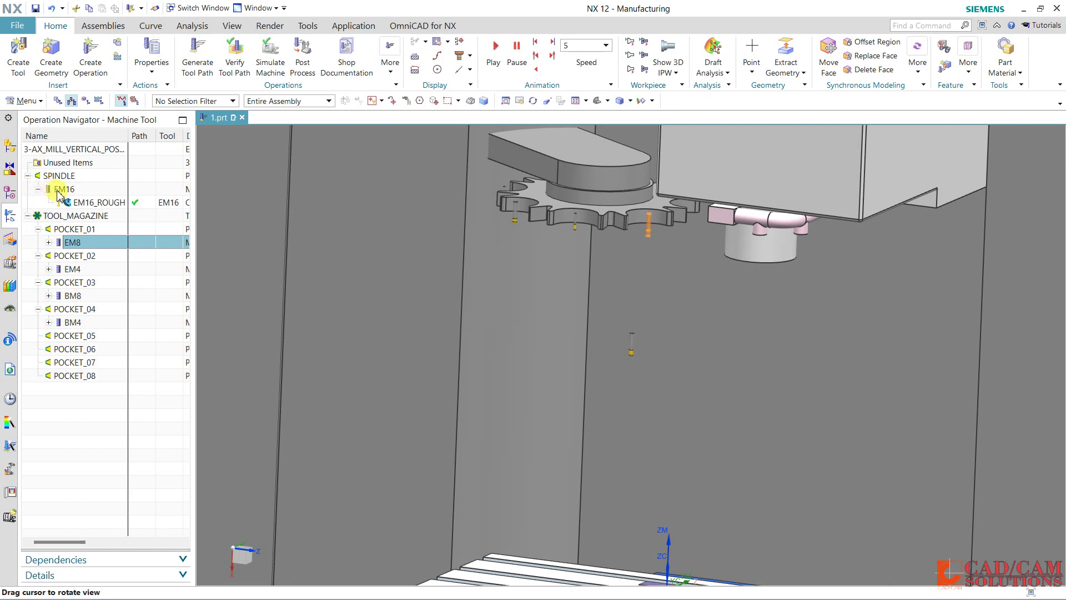
left_click(60, 192)
middle_click_drag(514, 251, 685, 272)
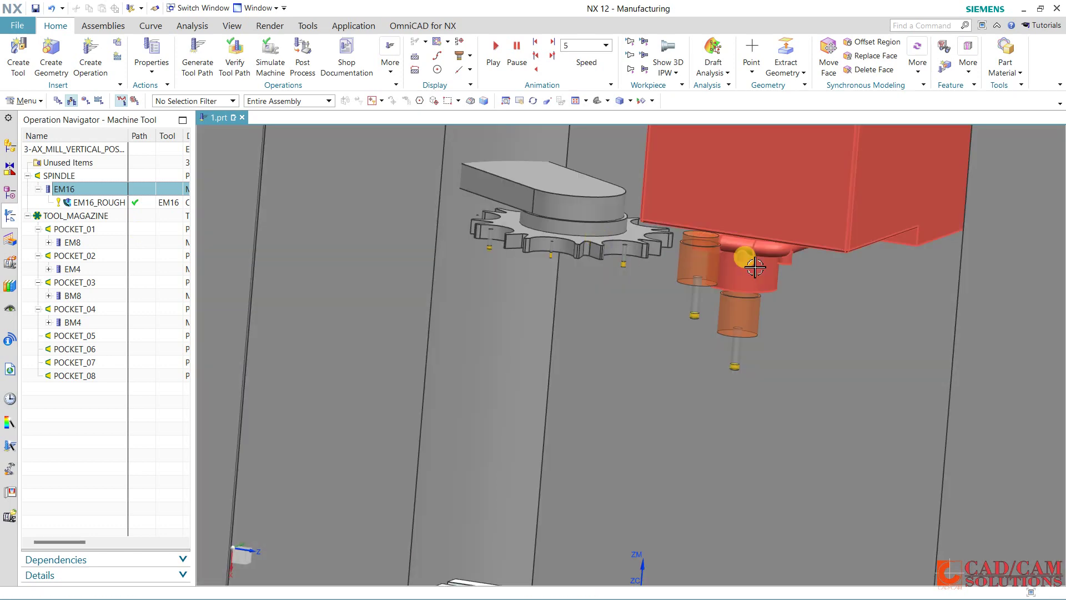
left_click(28, 175)
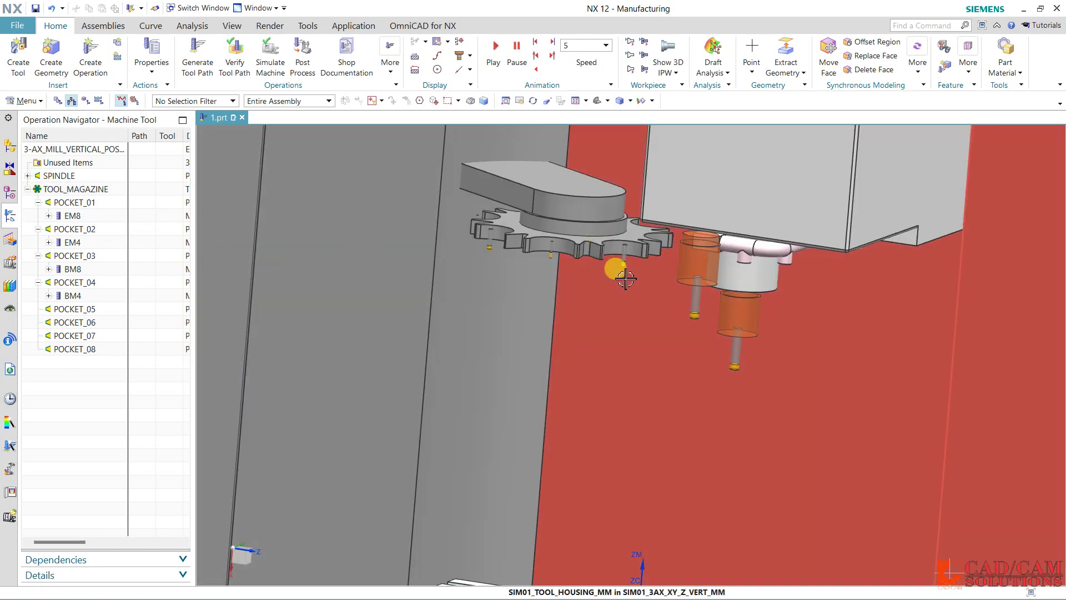
middle_click_drag(614, 269, 603, 285)
scroll(714, 369, "up", 2)
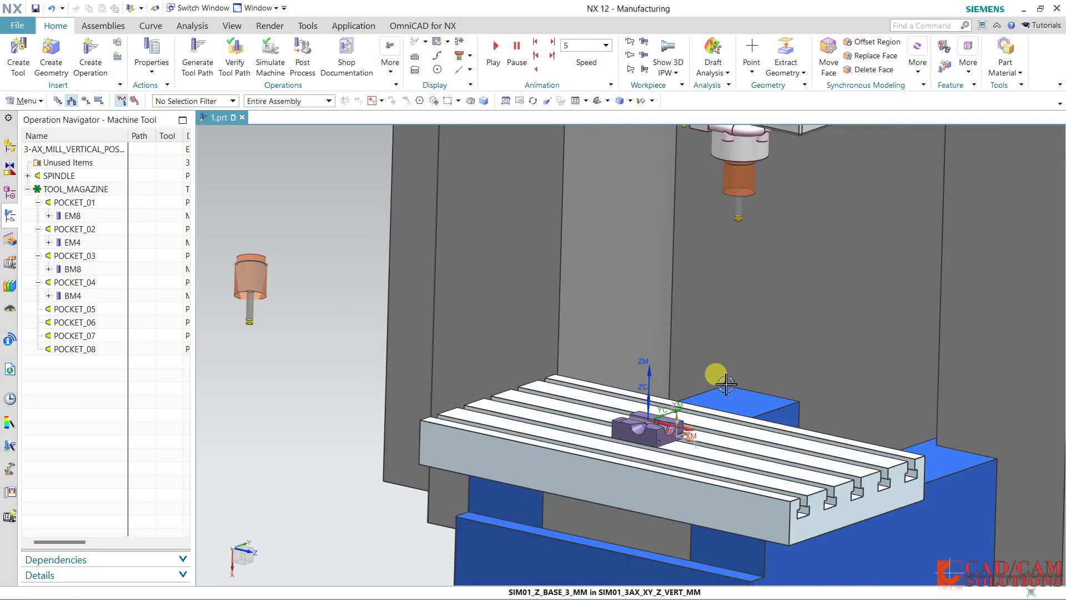
scroll(624, 381, "up", 1)
middle_click_drag(643, 441, 643, 448)
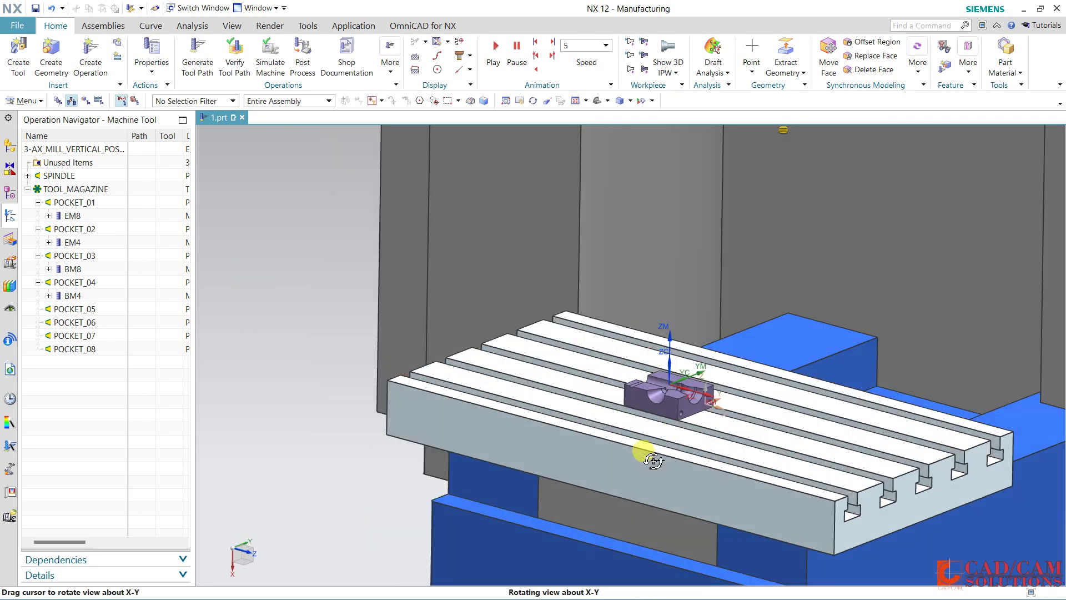
scroll(702, 309, "up", 2)
scroll(719, 355, "up", 2)
scroll(718, 355, "up", 2)
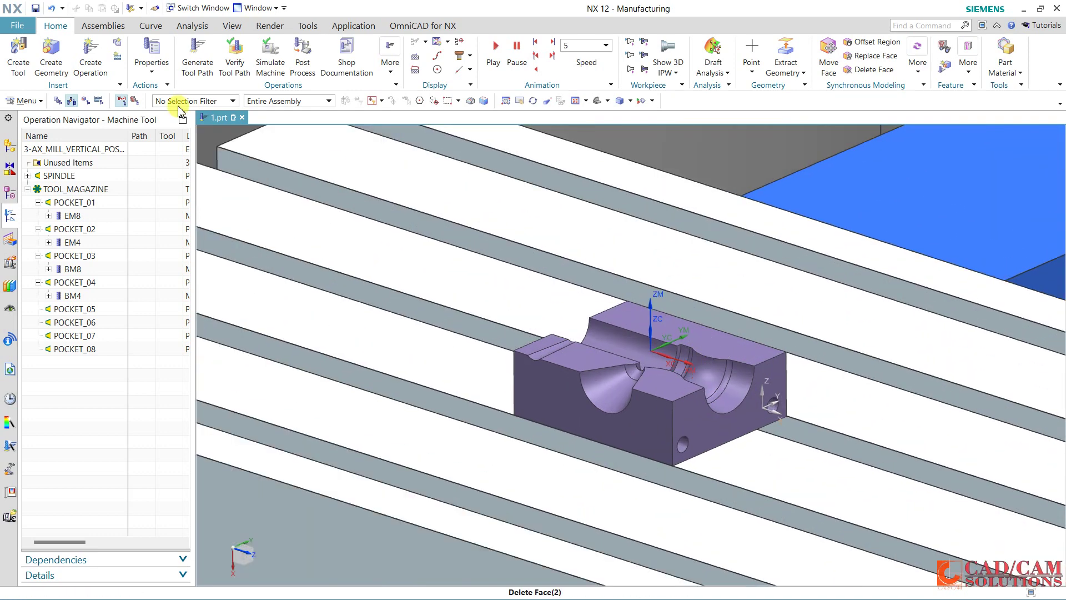
Start the machine simulation and switch the display to Shaded
left_click(270, 56)
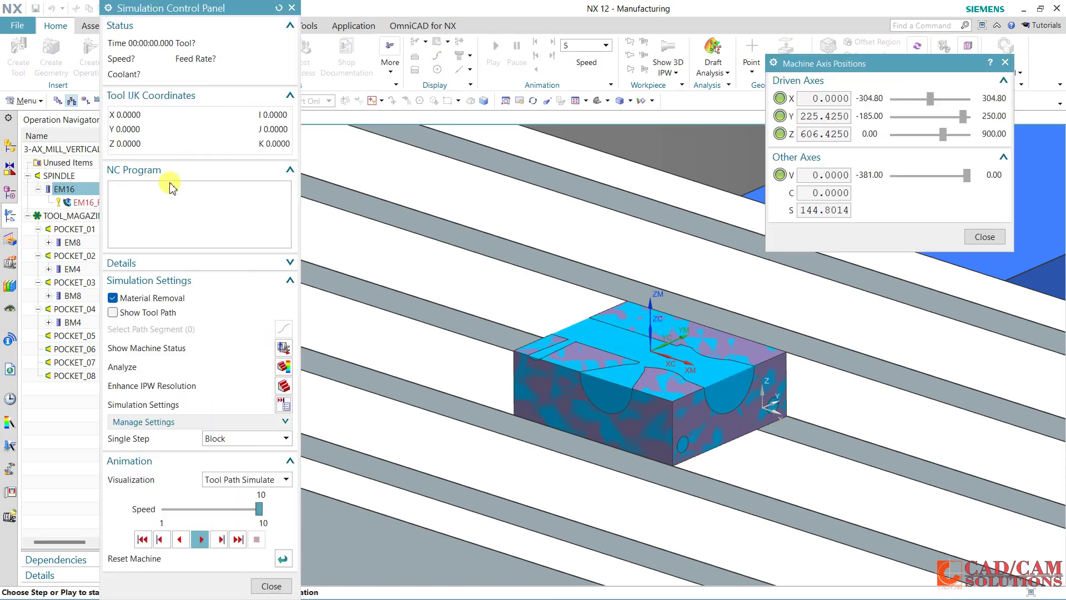
scroll(563, 166, "down", 4)
scroll(373, 273, "down", 2)
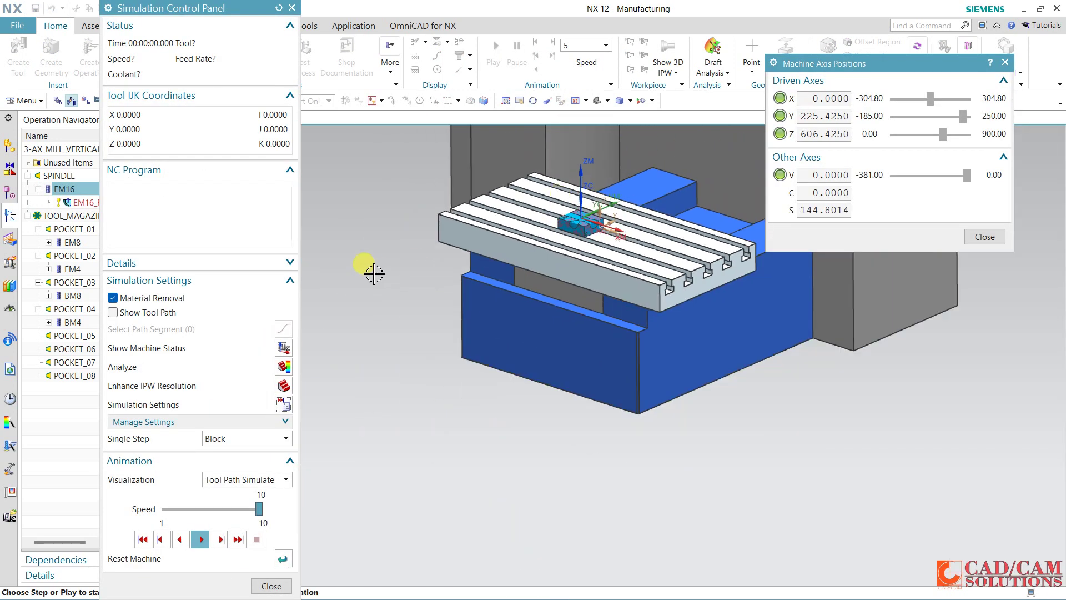
right_click(377, 268)
left_click(381, 253)
scroll(562, 216, "up", 2)
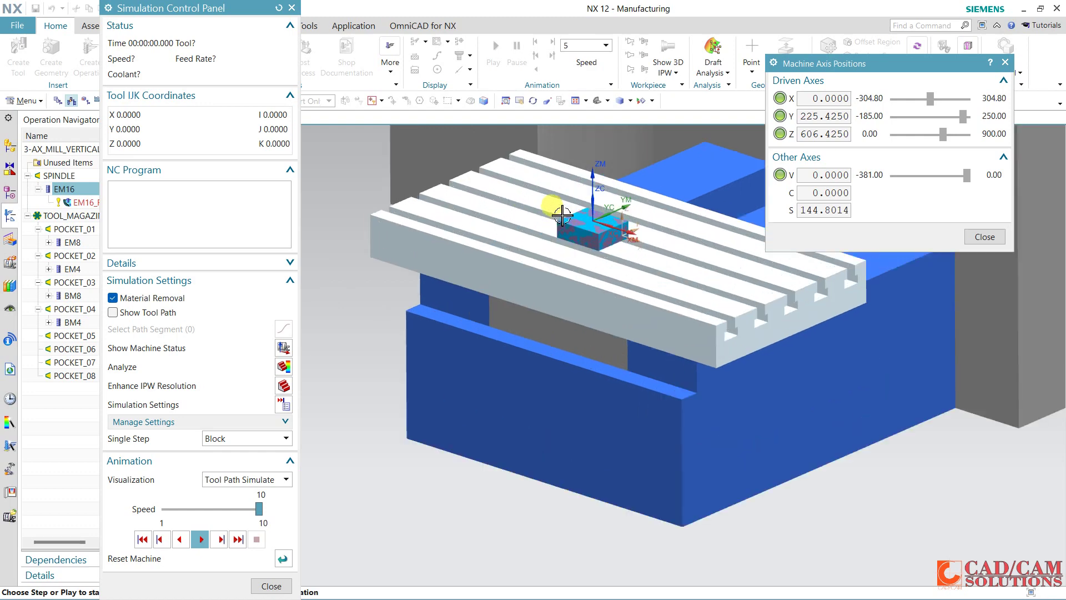
middle_click_drag(562, 216, 589, 320)
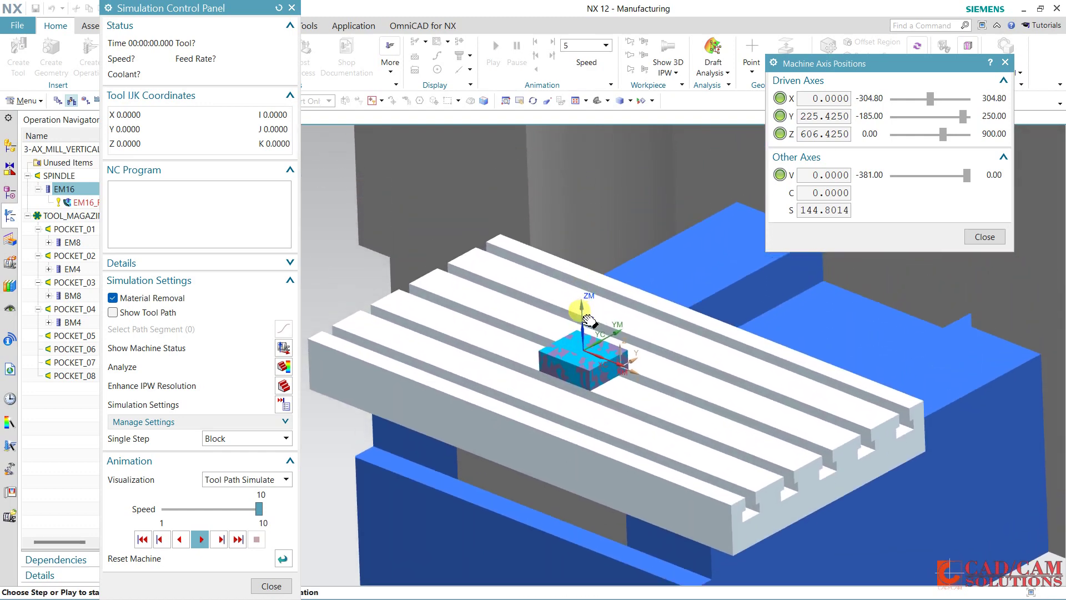
scroll(588, 321, "up", 2)
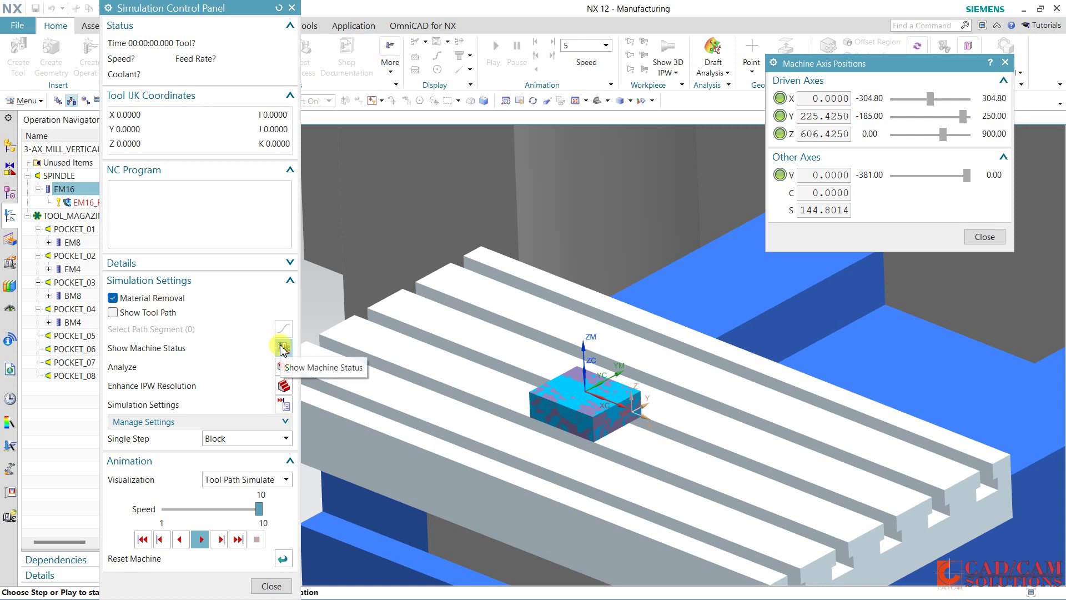
Play the simulation and watch EM16 rough the stock on the mill table
left_click_drag(900, 63, 927, 120)
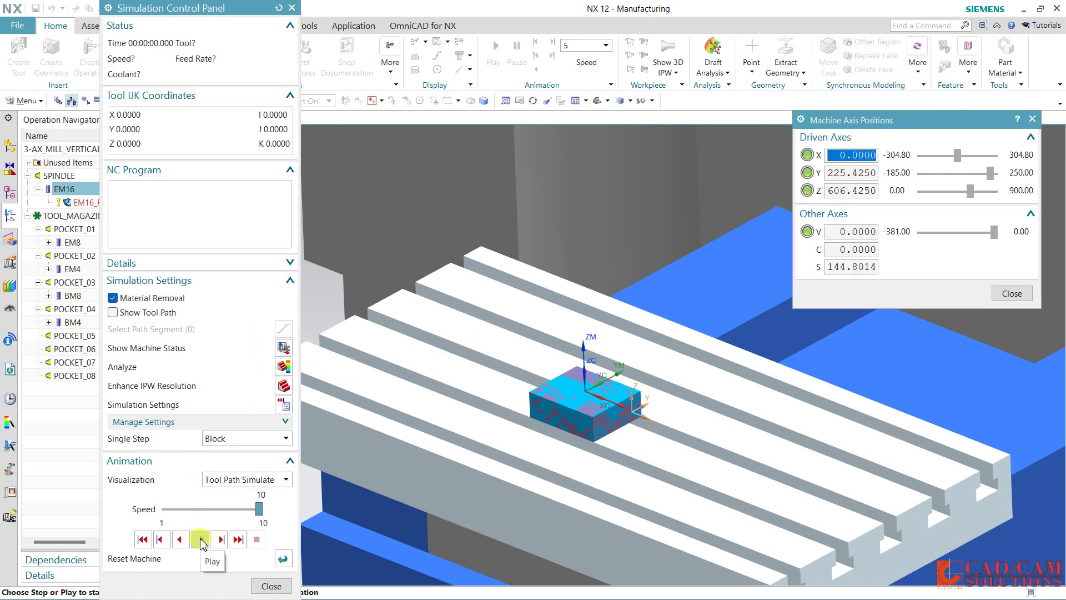
left_click(200, 539)
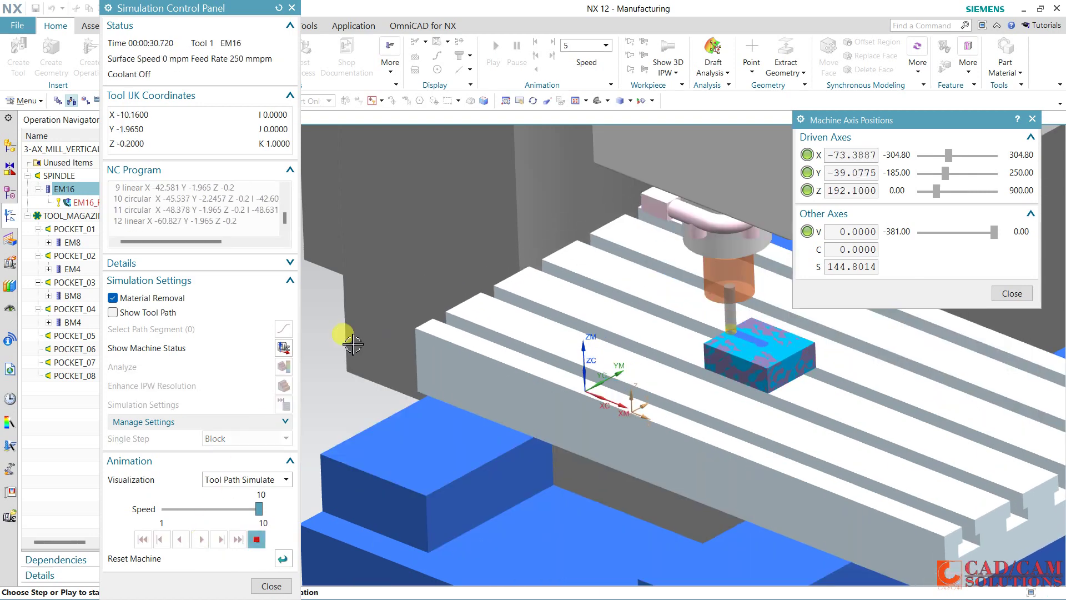
scroll(747, 272, "up", 2)
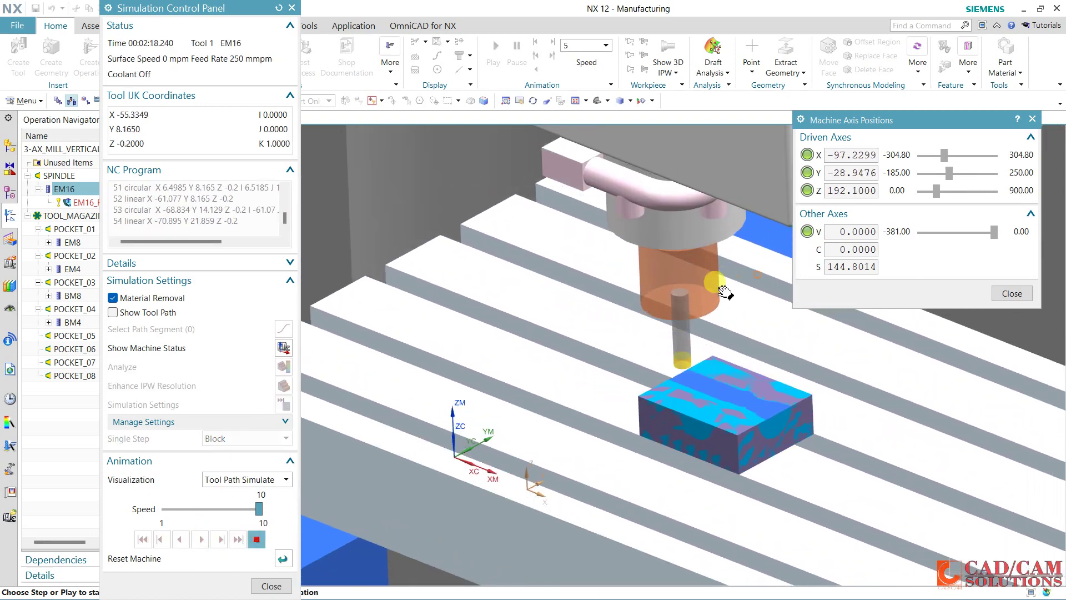
scroll(665, 314, "down", 2)
scroll(694, 300, "down", 2)
scroll(722, 289, "down", 1)
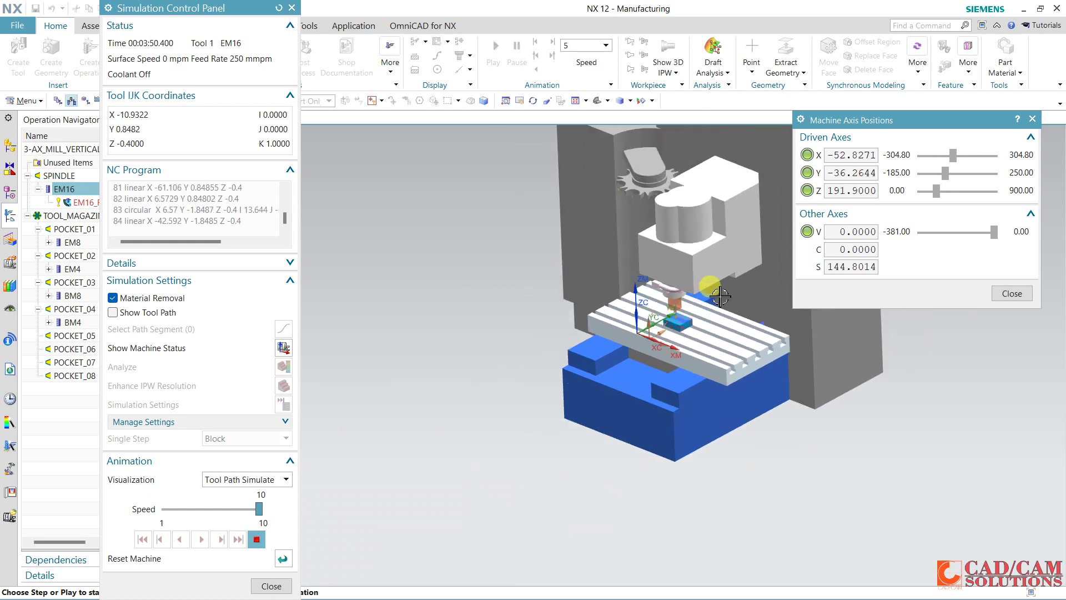
scroll(694, 311, "up", 1)
scroll(606, 368, "up", 1)
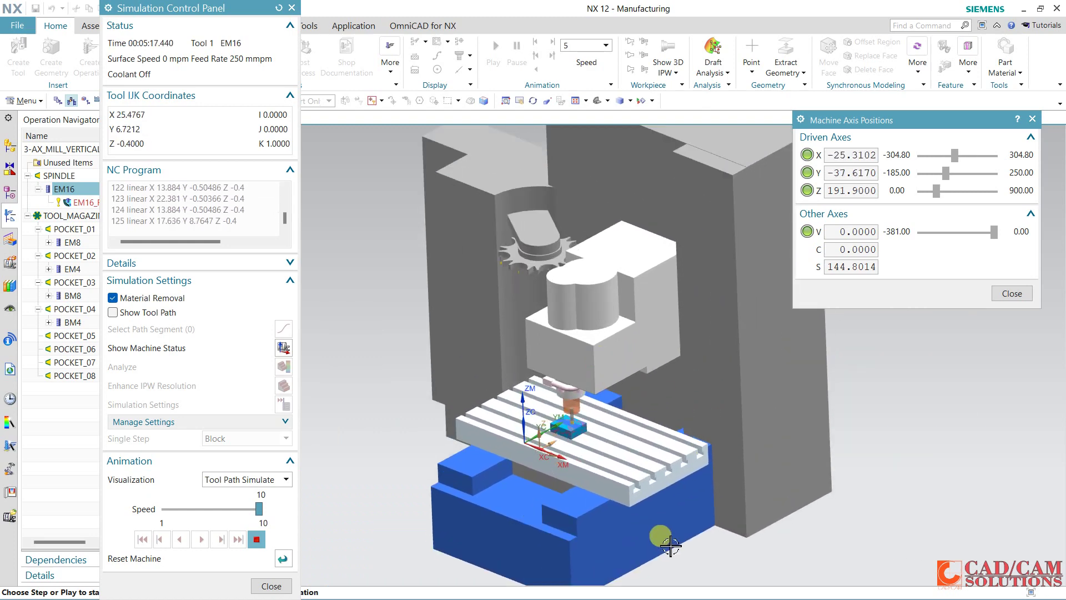
scroll(577, 444, "up", 1)
scroll(544, 378, "up", 1)
scroll(505, 298, "up", 1)
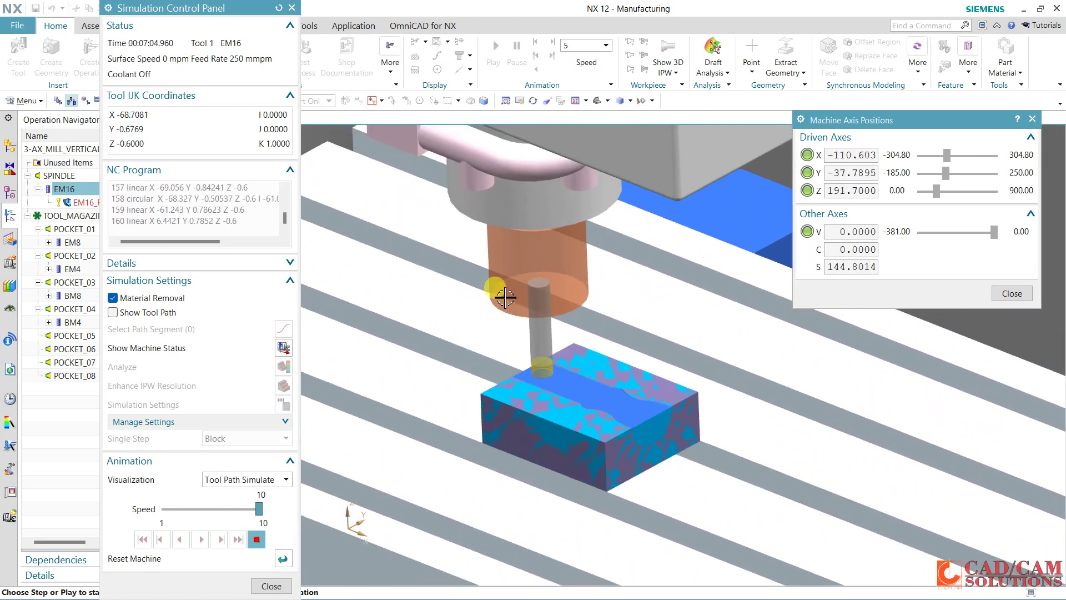